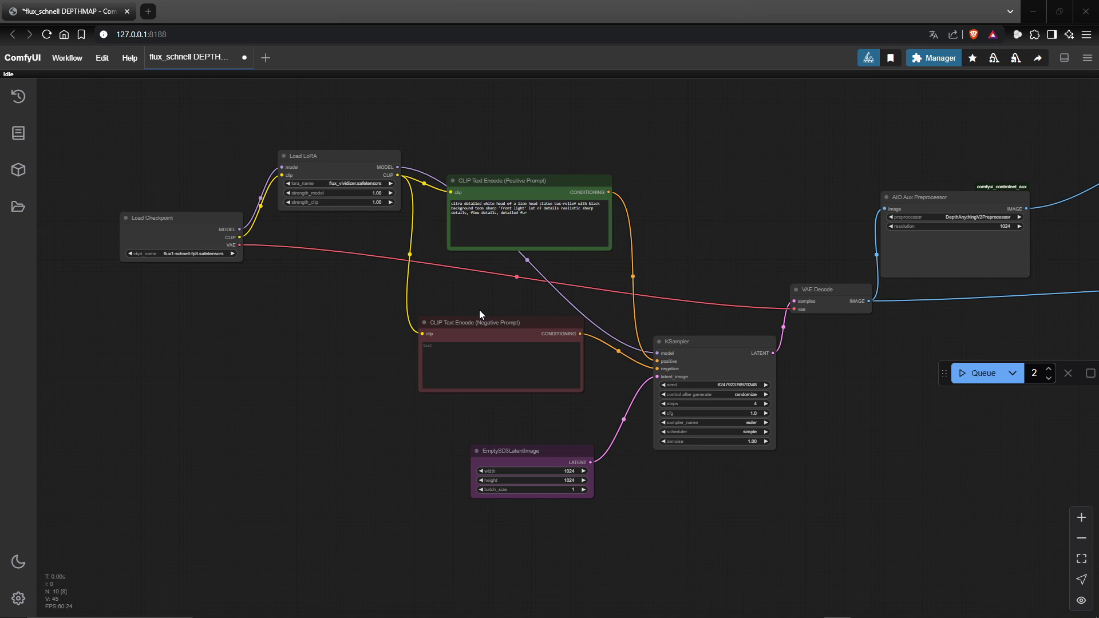
Step: Review the workflow's Load Checkpoint, Load LoRA and positive prompt nodes
scroll(491, 253, up, 4)
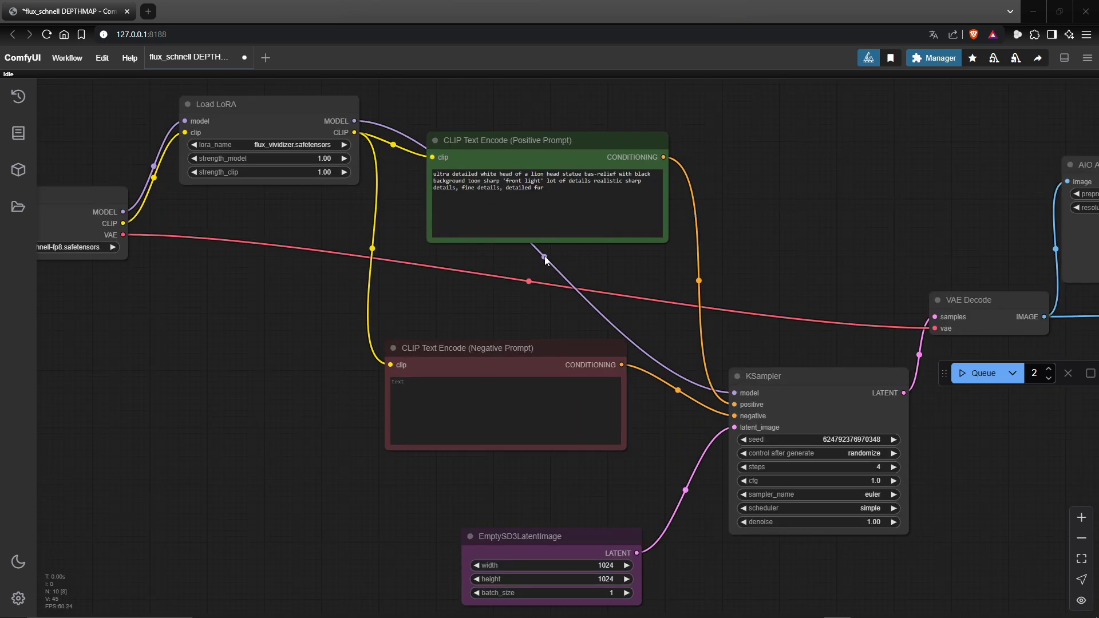
drag(591, 264, 706, 264)
scroll(620, 273, down, 4)
drag(621, 272, 447, 262)
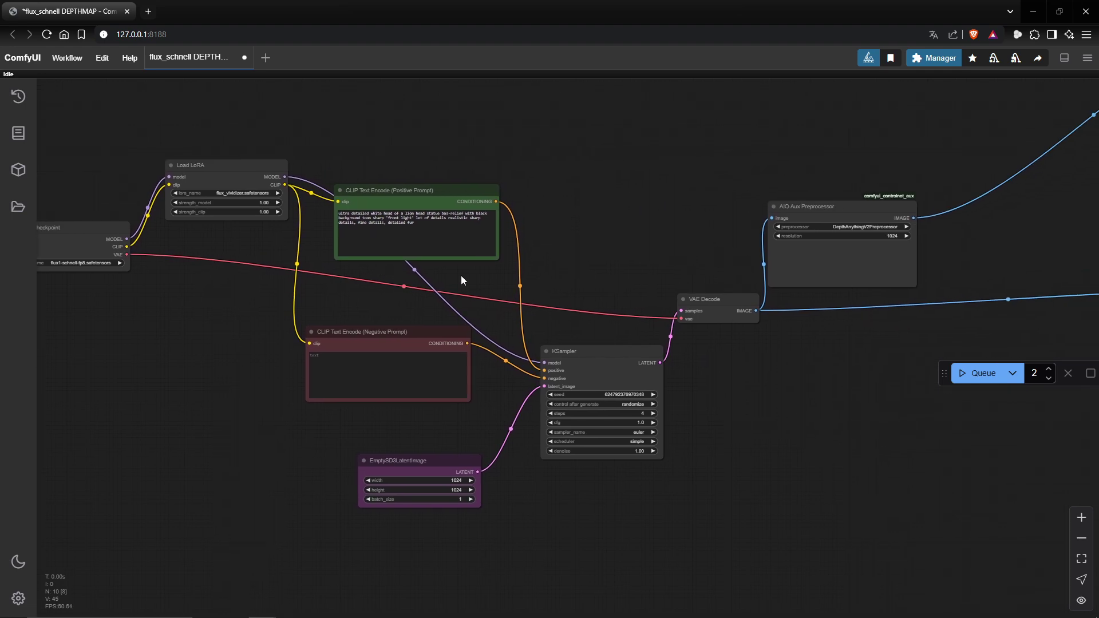
scroll(462, 269, down, 4)
scroll(567, 271, up, 3)
scroll(618, 283, up, 2)
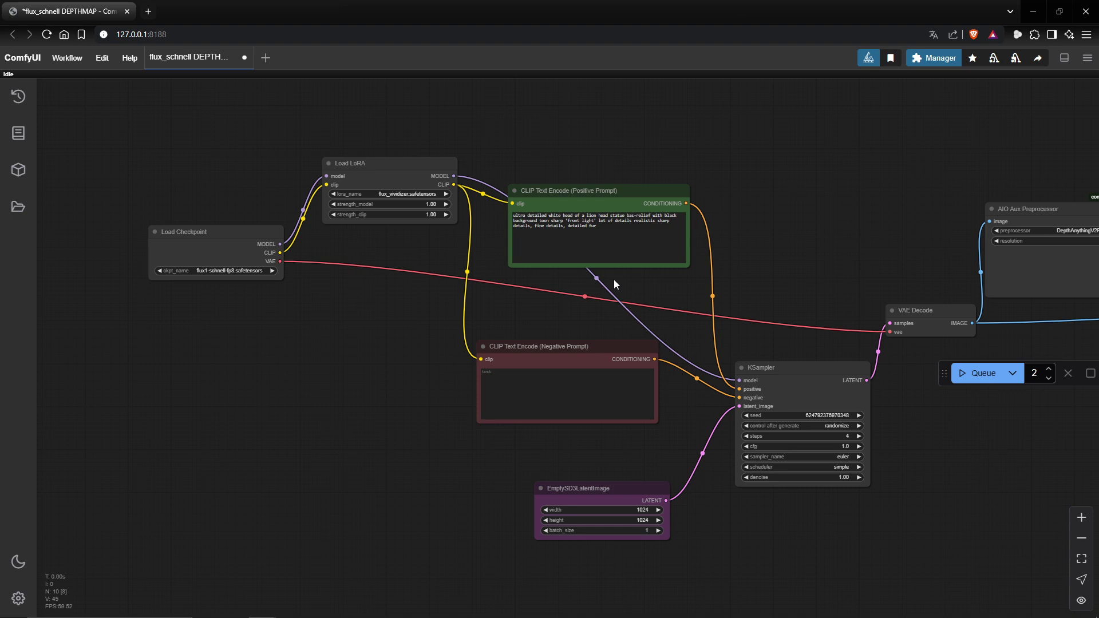
scroll(231, 300, up, 4)
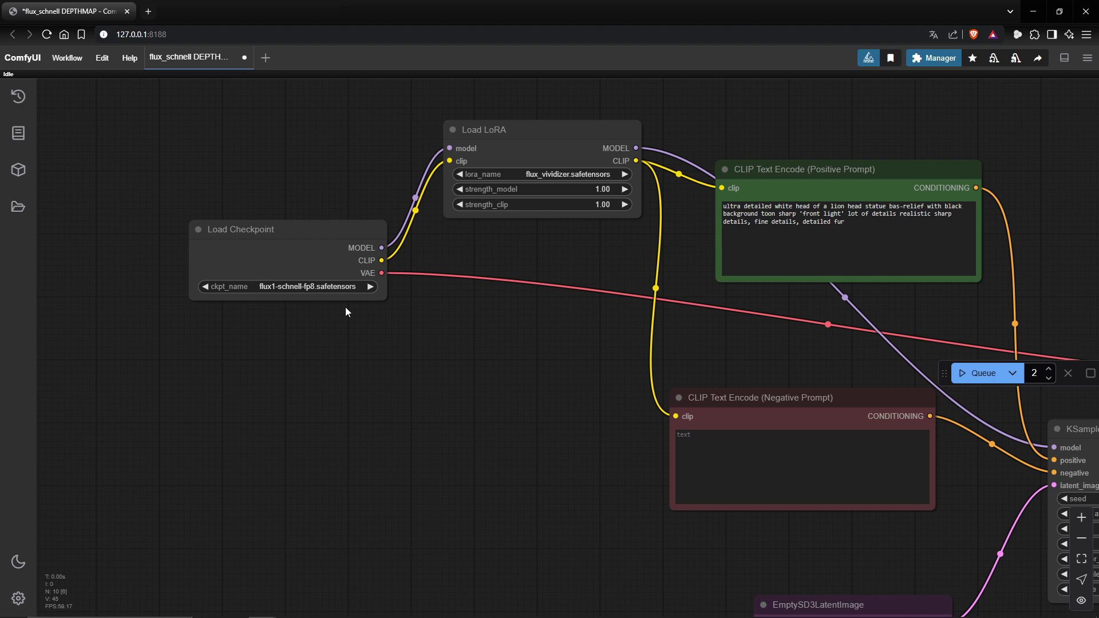
drag(345, 307, 287, 342)
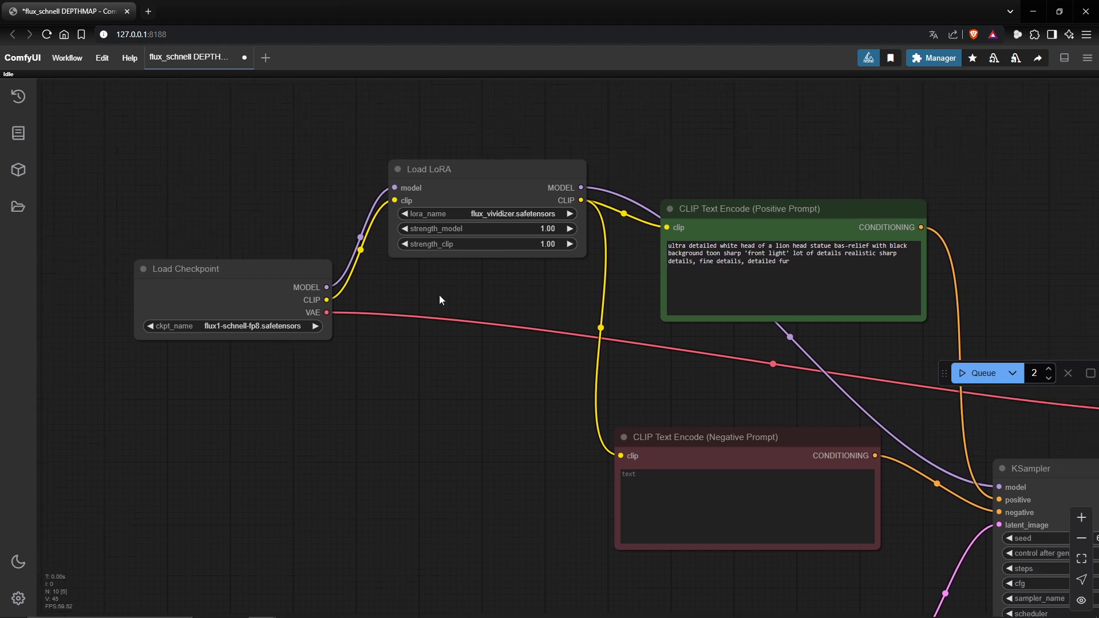
drag(440, 300, 363, 326)
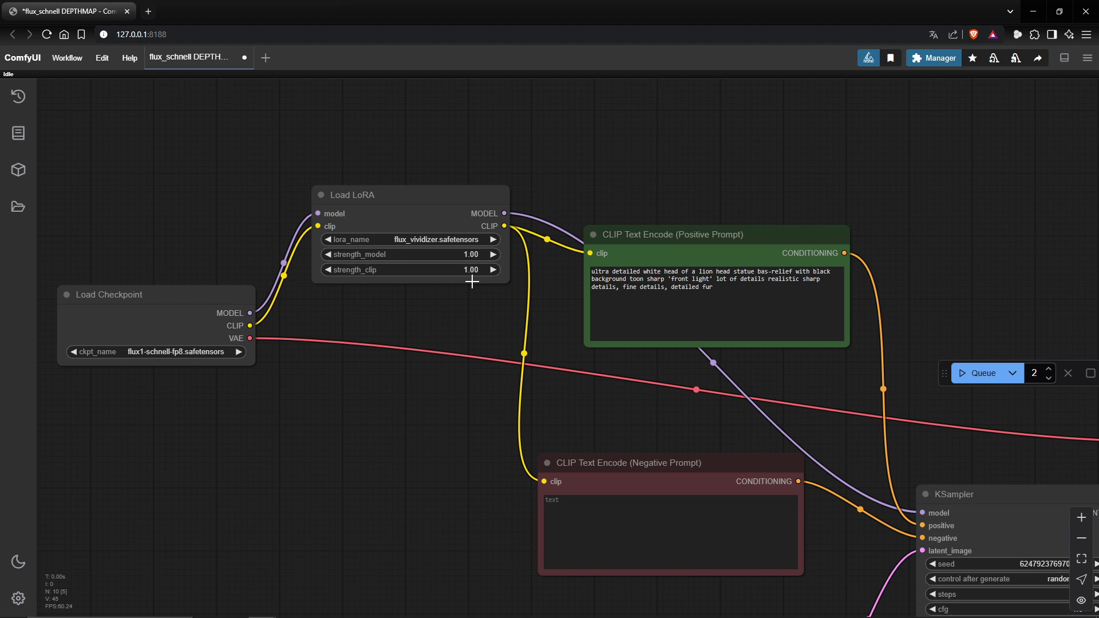
scroll(500, 297, right, 3)
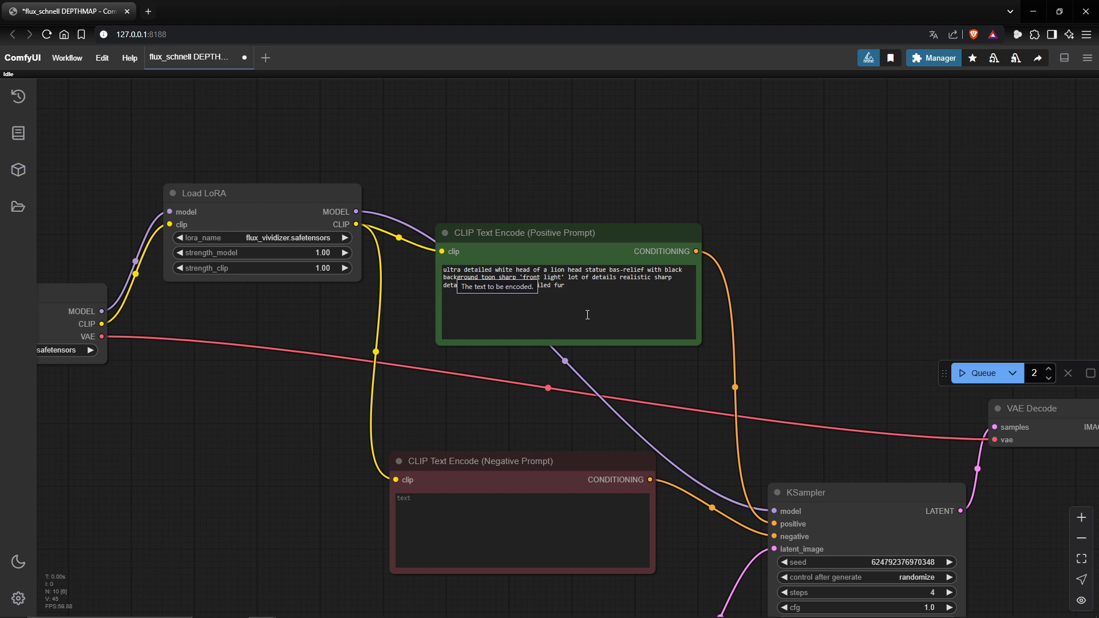
click(597, 293)
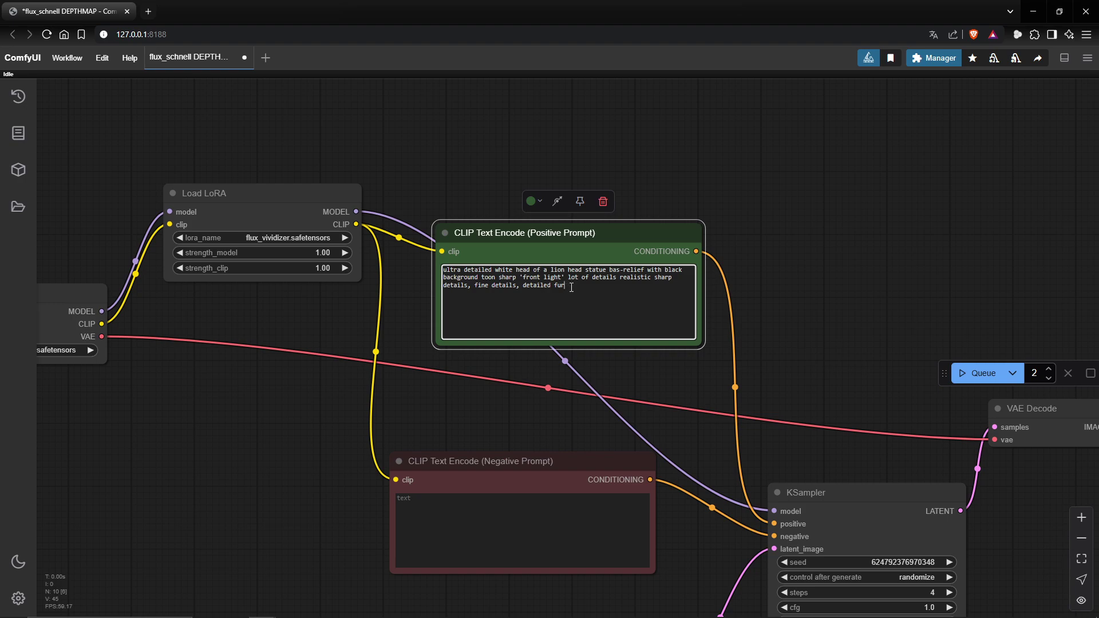
Step: Examine the latent image size and the sampling settings in the EmptySD3LatentImage and KSampler nodes
drag(737, 293, 505, 214)
scroll(663, 250, down, 2)
scroll(547, 299, up, 3)
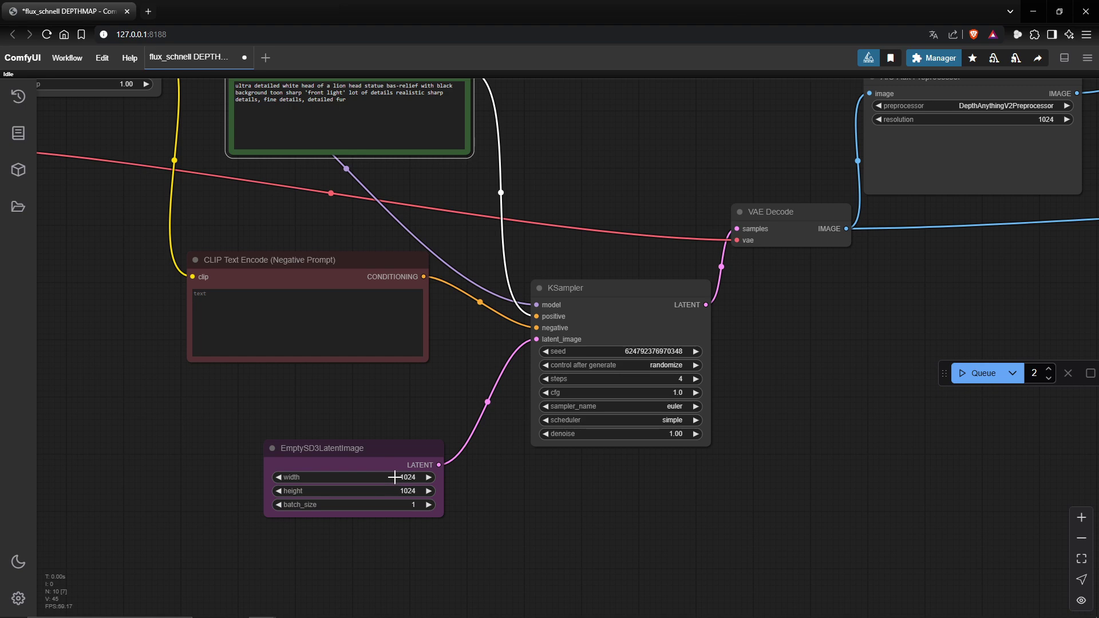
drag(605, 321, 554, 339)
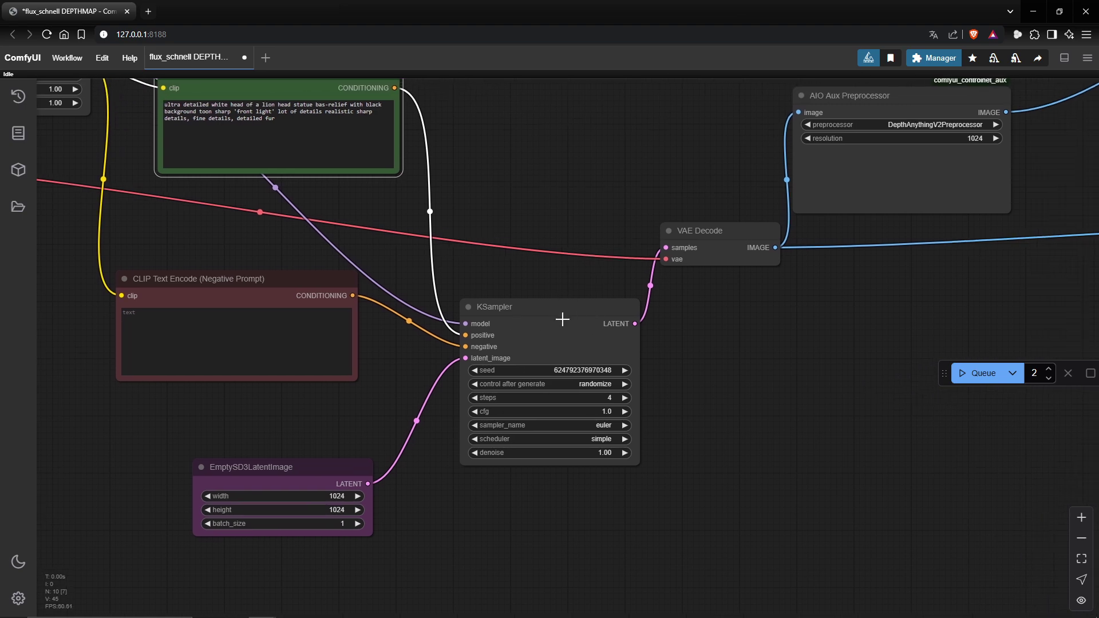
scroll(642, 447, up, 3)
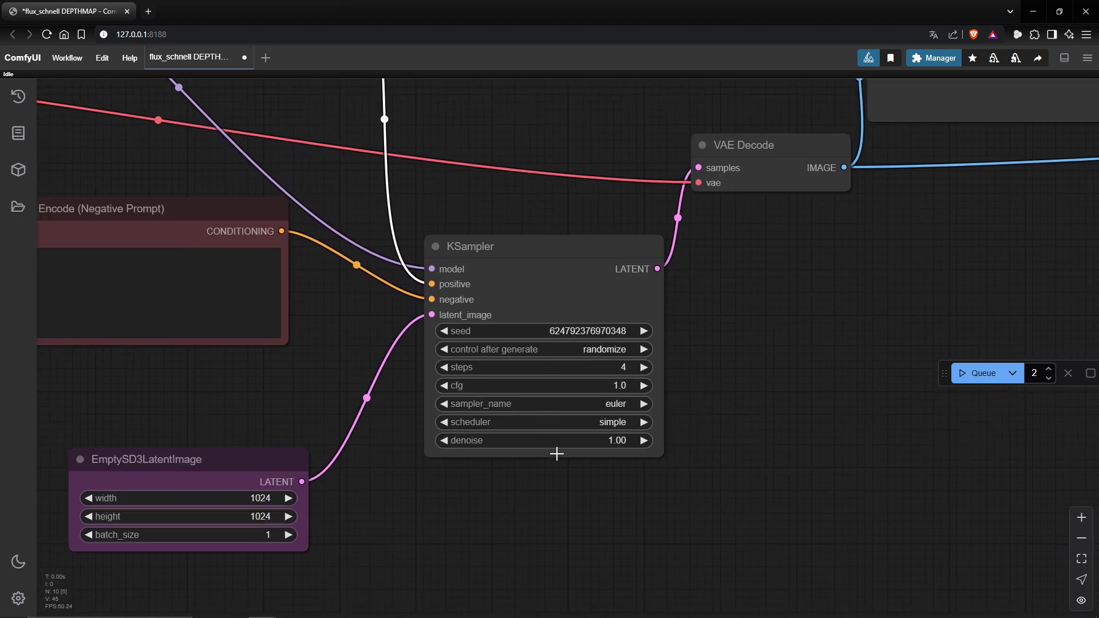
scroll(686, 395, down, 3)
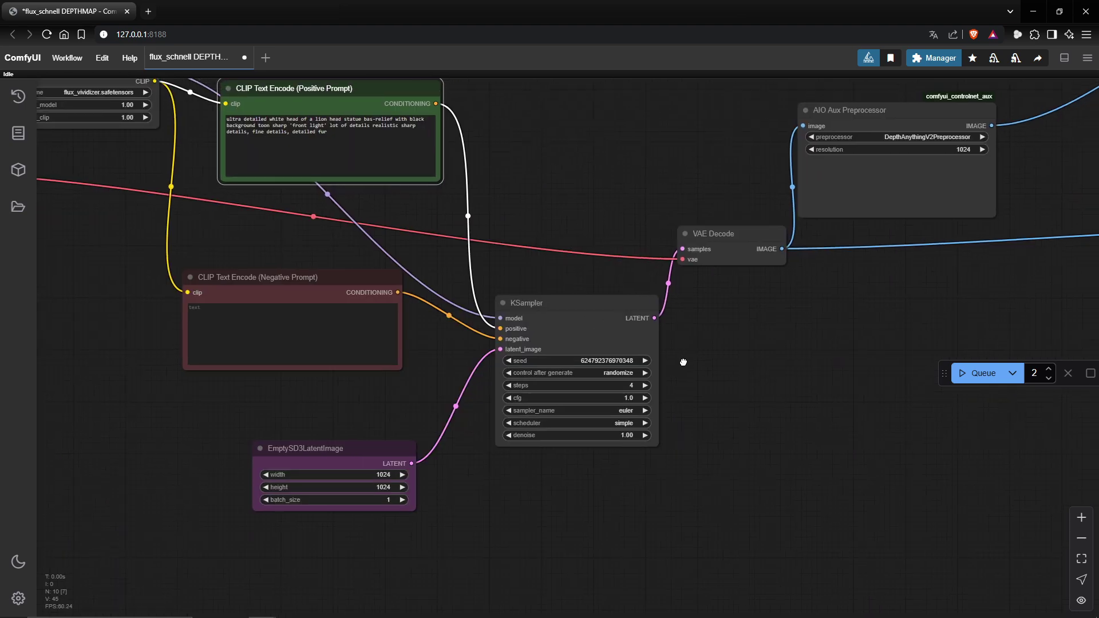
Step: Examine the VAE Decode node and the preprocessor and resolution settings of the AIO Aux Preprocessor node
scroll(581, 418, up, 3)
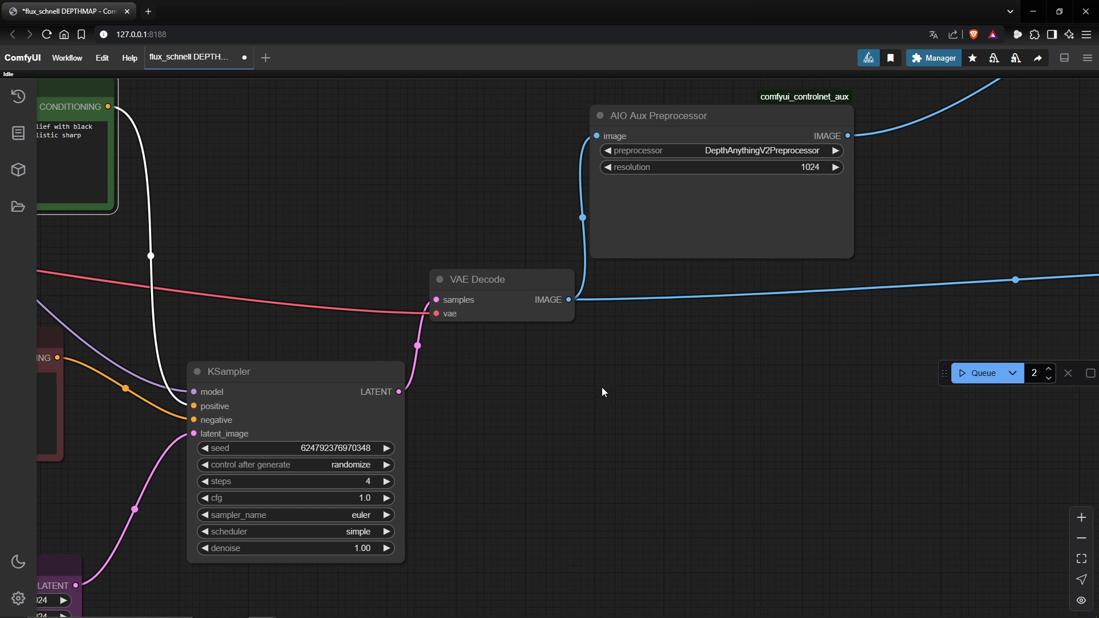
scroll(602, 387, up, 3)
scroll(603, 387, right, 3)
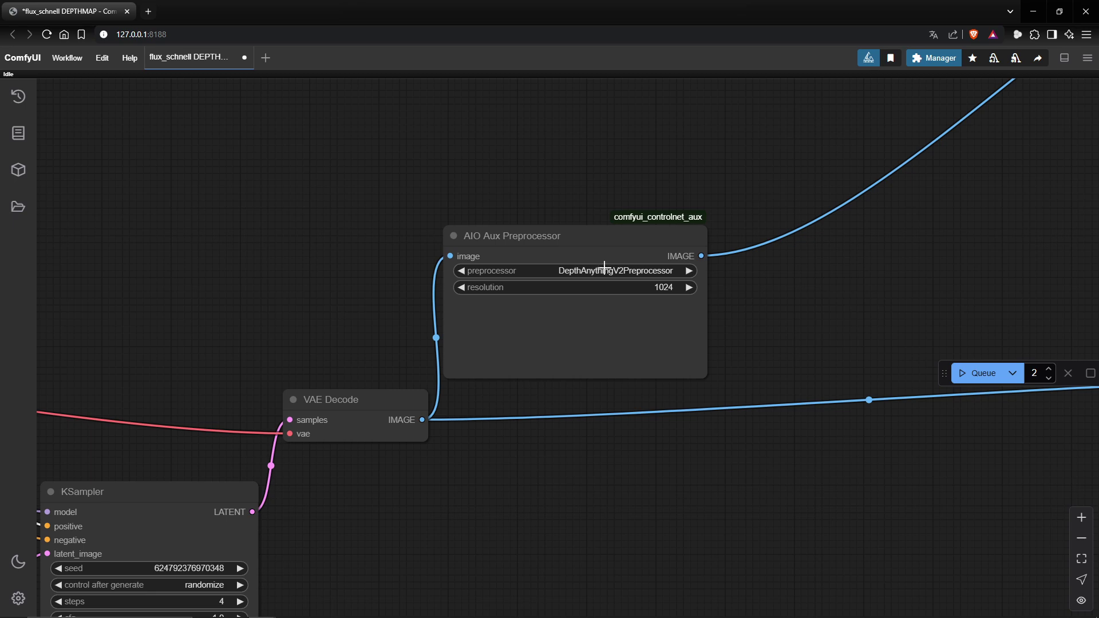
scroll(641, 349, down, 2)
scroll(641, 348, up, 1)
scroll(641, 347, down, 3)
scroll(641, 347, up, 3)
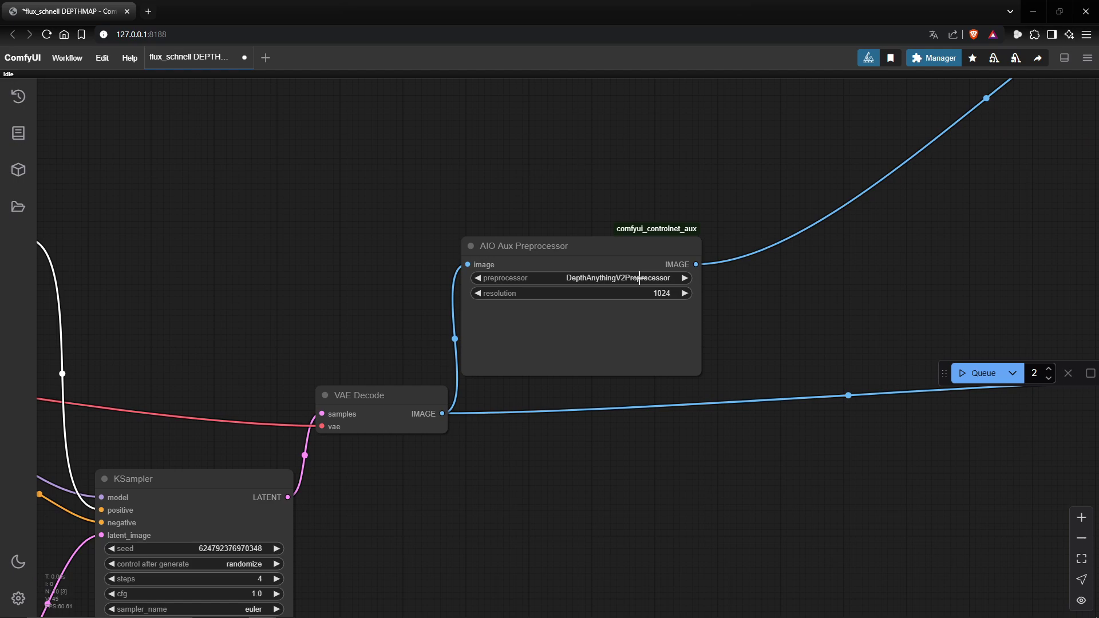
scroll(766, 314, down, 2)
Step: Inspect the generated lion head in the Save Image node with the color filename prefix
drag(765, 314, 184, 204)
scroll(454, 351, up, 2)
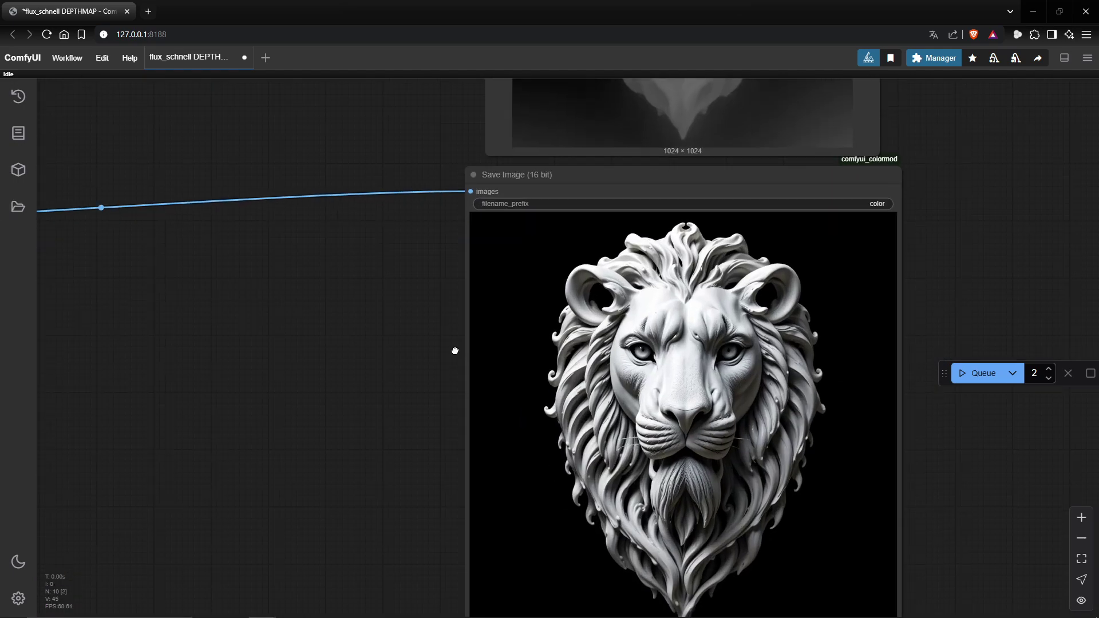
scroll(493, 272, up, 2)
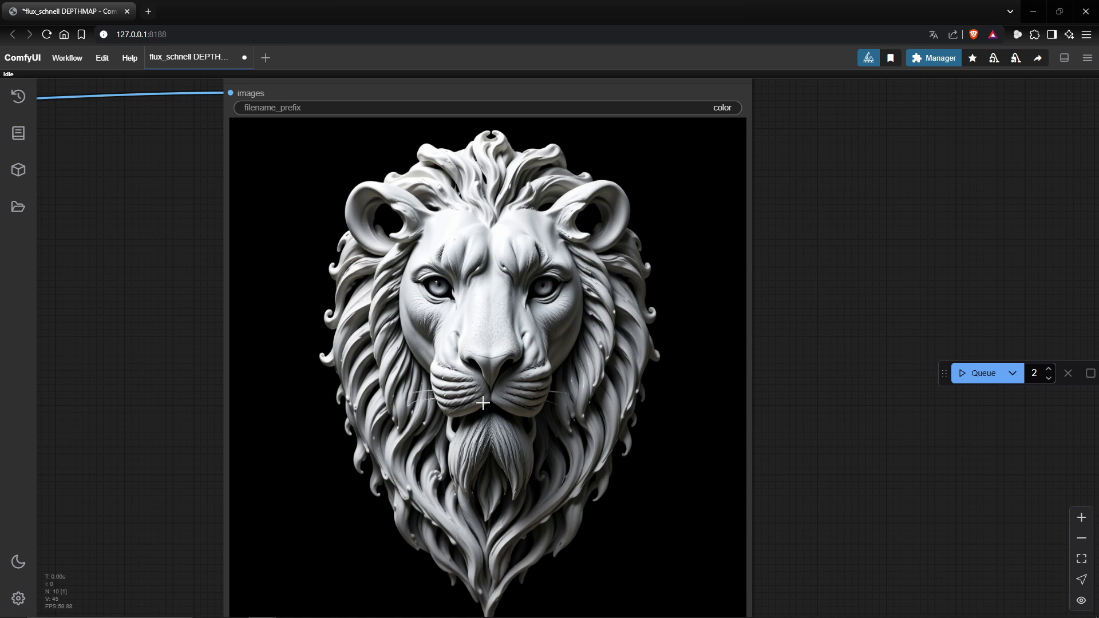
scroll(520, 293, down, 1)
scroll(520, 293, up, 1)
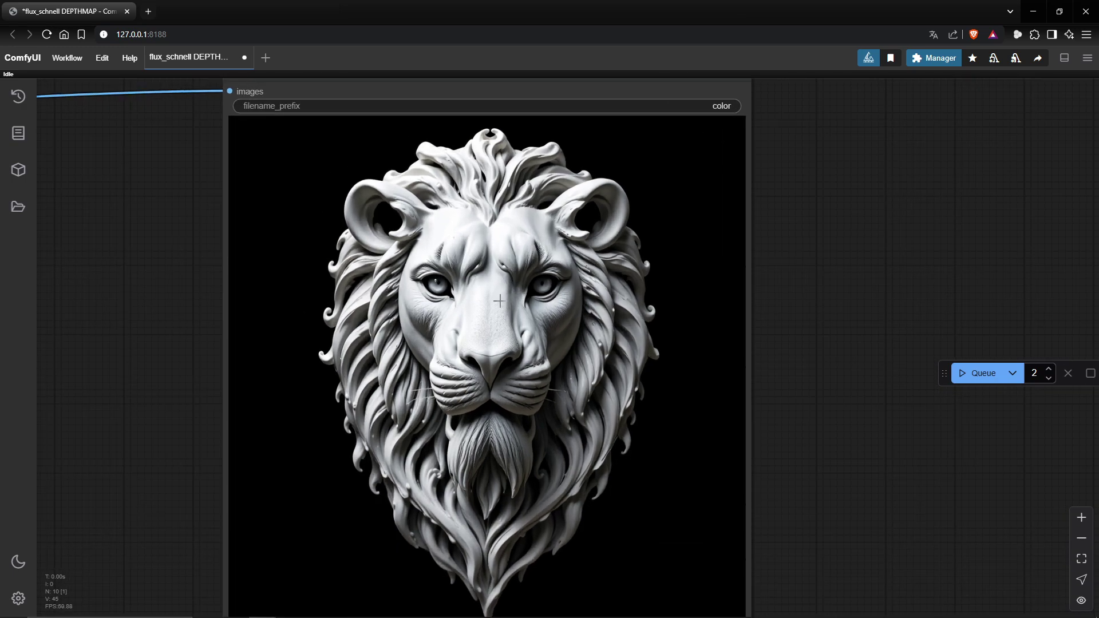
scroll(501, 301, down, 3)
drag(500, 301, 506, 340)
scroll(507, 340, up, 3)
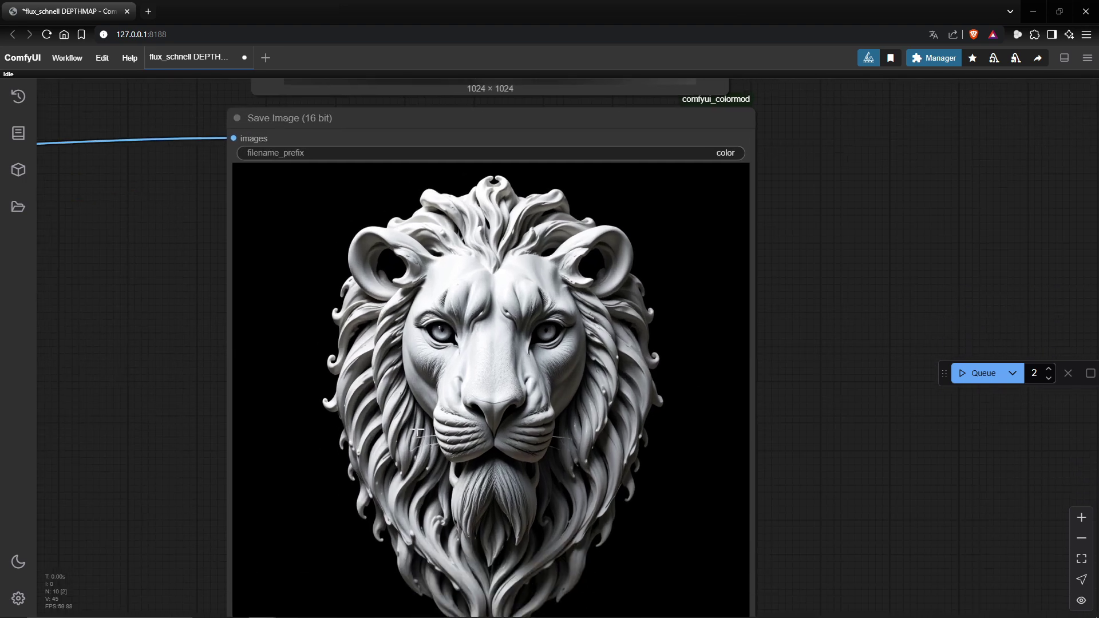
scroll(486, 342, up, 1)
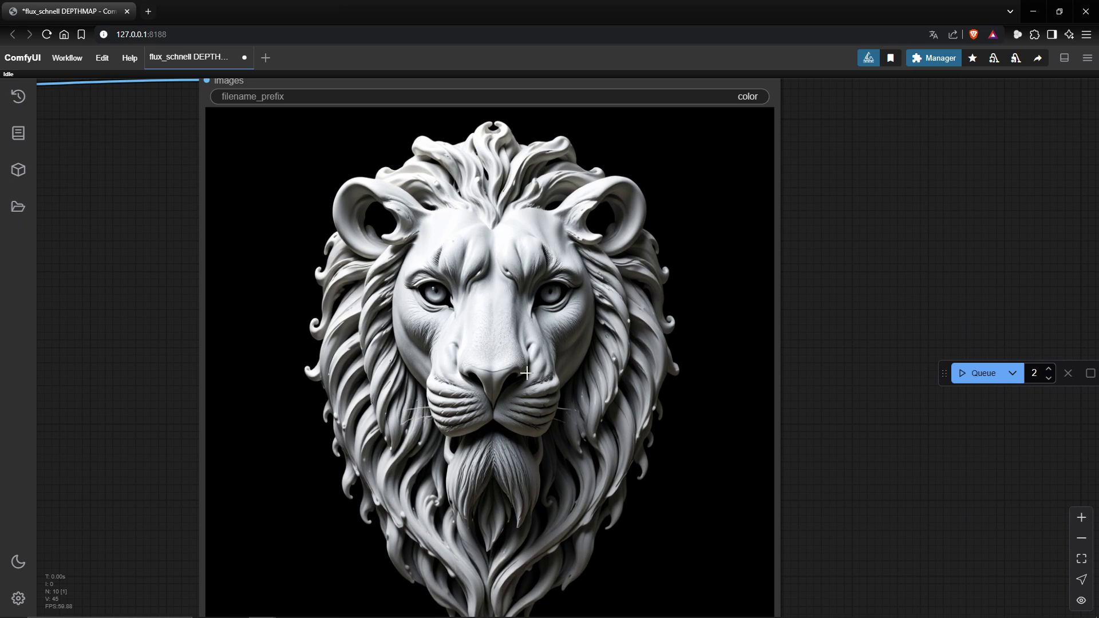
Step: Inspect the lion's depth map in the Save Image node with the depth filename prefix
scroll(529, 364, down, 2)
drag(498, 197, 471, 419)
scroll(522, 358, up, 3)
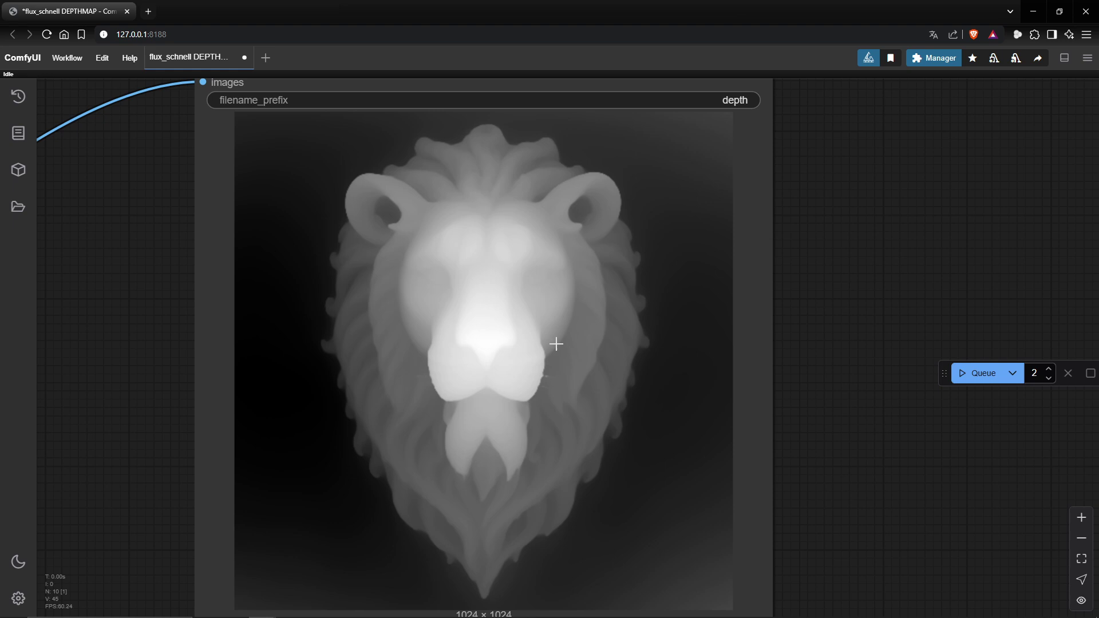
scroll(524, 343, down, 5)
drag(533, 331, 528, 297)
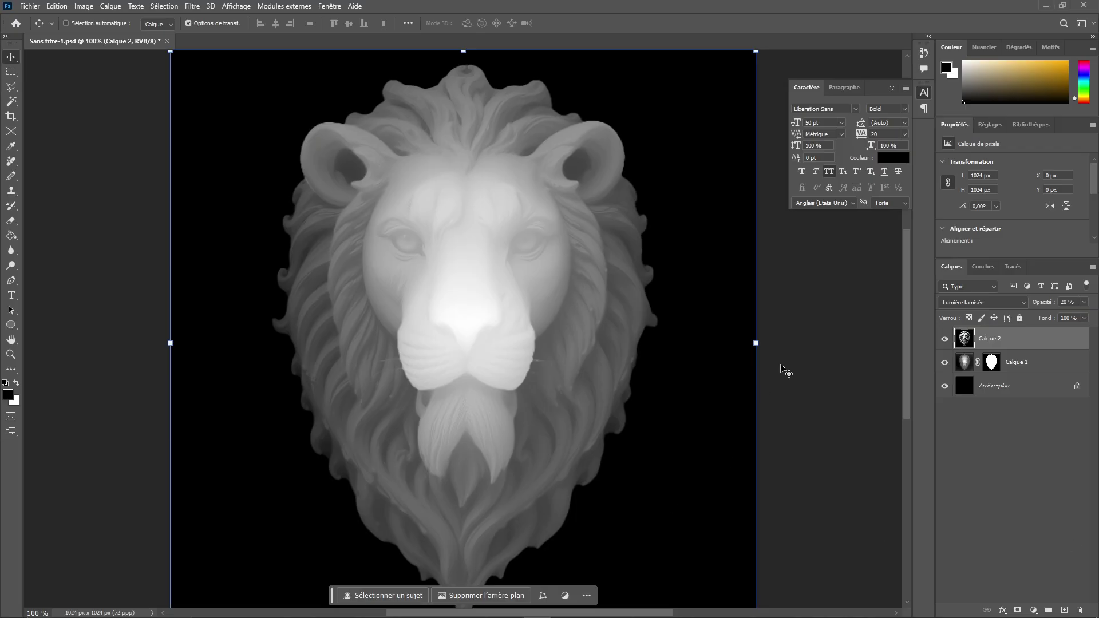
Step: In Photoshop, delete the layer mask from Calque 1
right_click(993, 362)
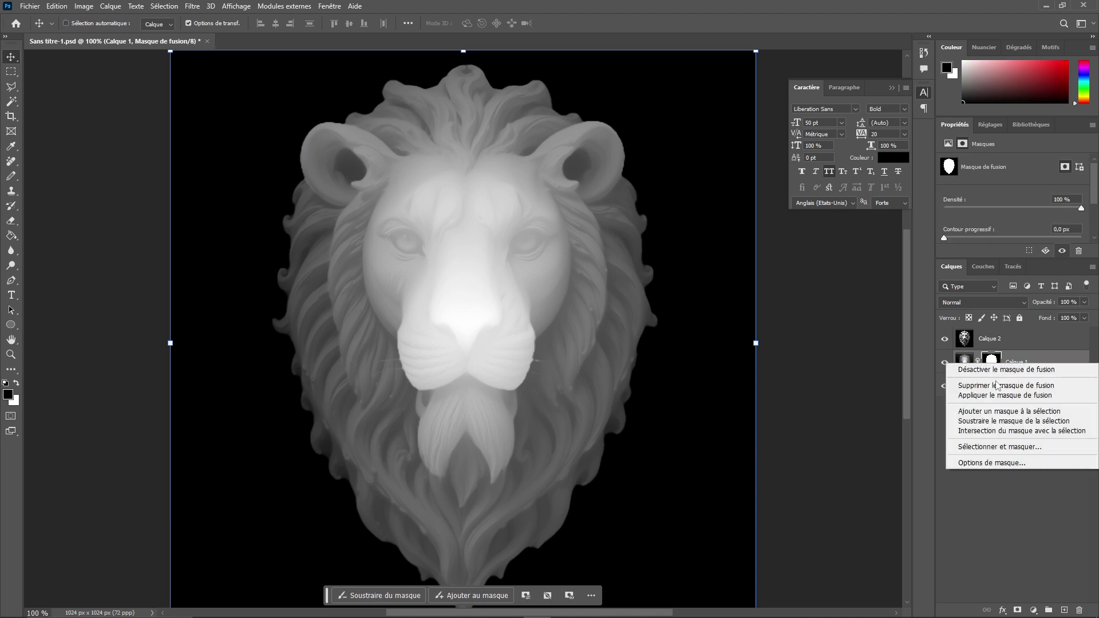
click(1003, 385)
Step: Set Calque 2 to Normal blending mode at 100% opacity
click(1001, 344)
click(1023, 302)
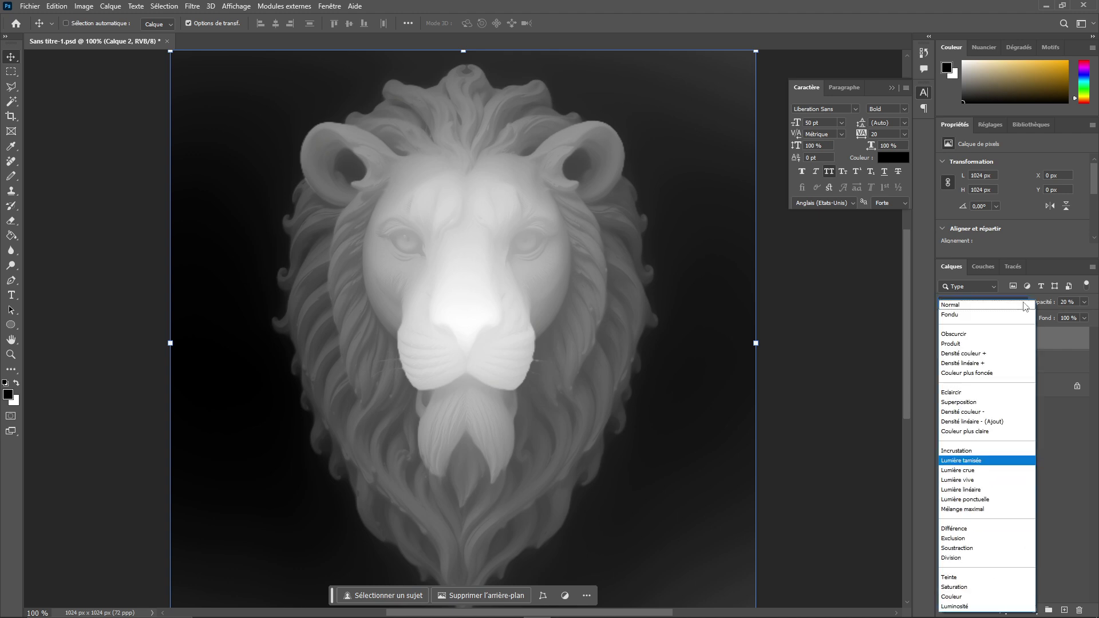
click(1028, 304)
click(1068, 302)
text(100)
key(Return)
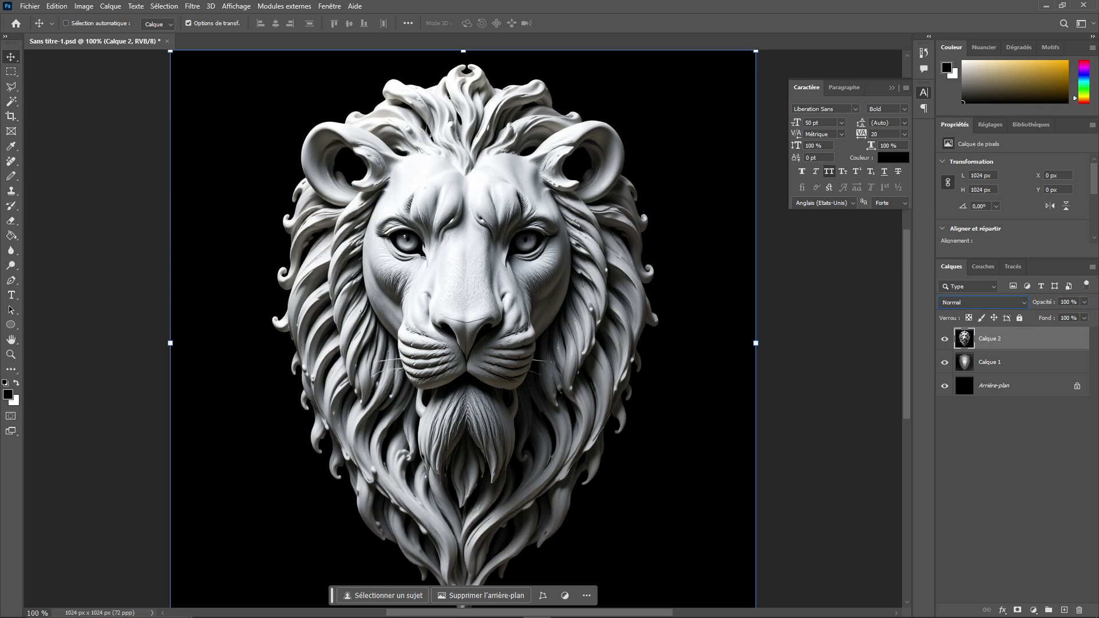
Step: Check the copy and save options for the depth image in ComfyUI, and return to Photoshop
key(alt+Tab)
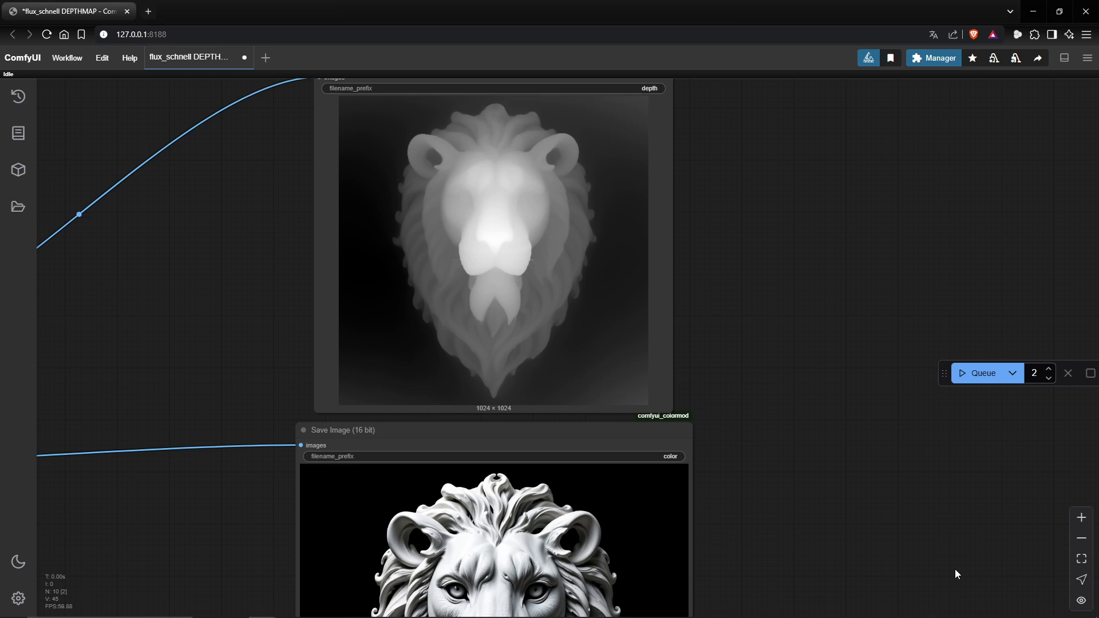
right_click(481, 235)
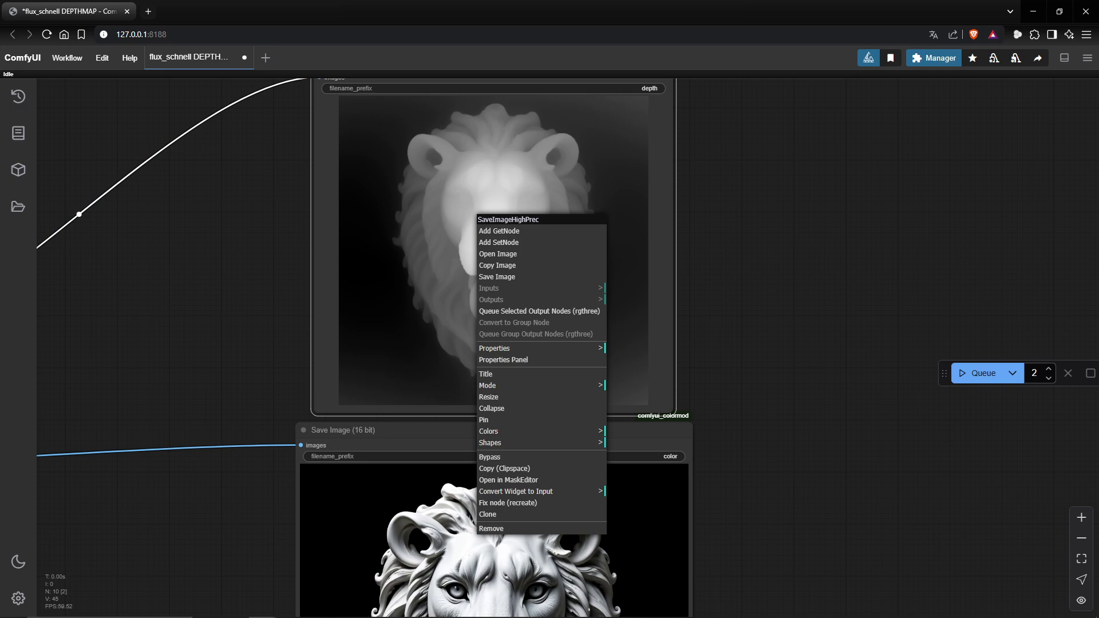
key(alt+Tab)
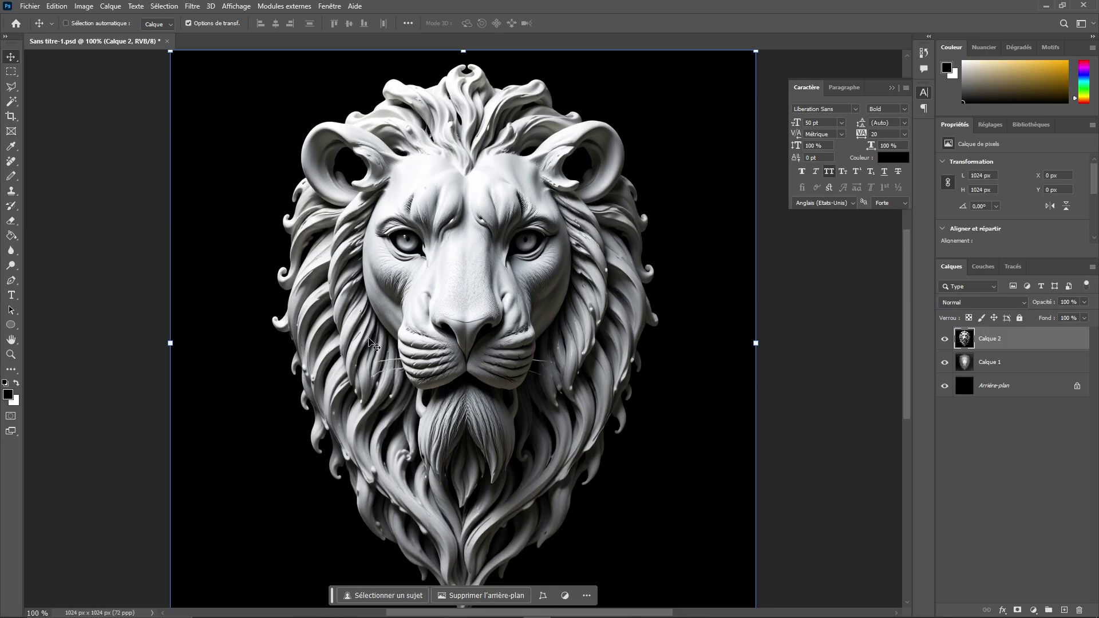
Step: Select the depth map layer Calque 1 and hide Calque 2
drag(447, 326, 454, 333)
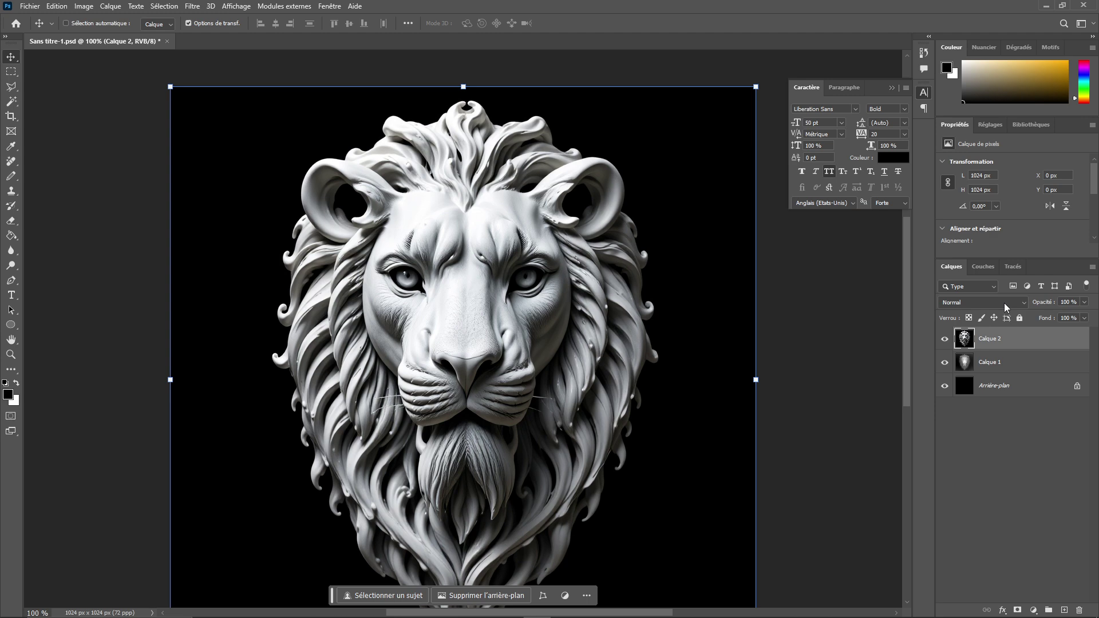
click(971, 364)
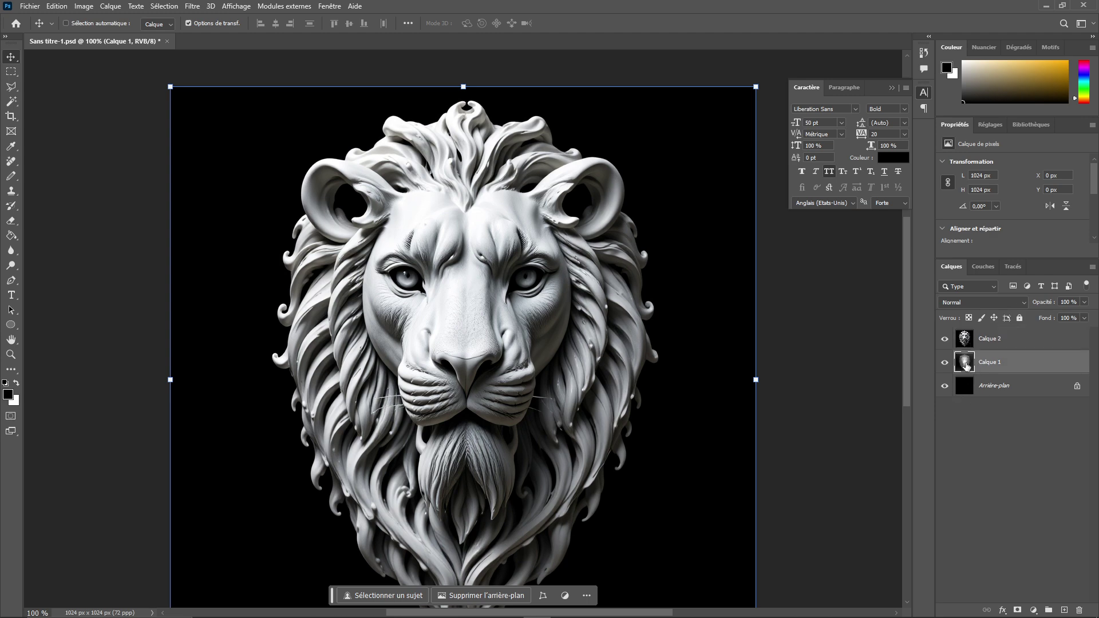
click(945, 339)
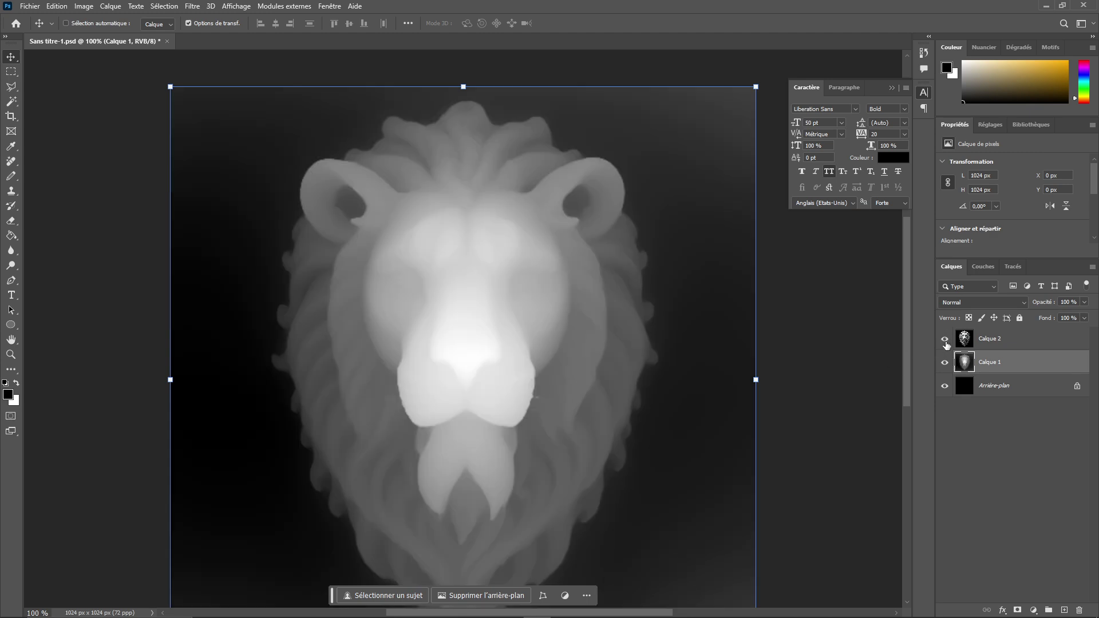
click(945, 340)
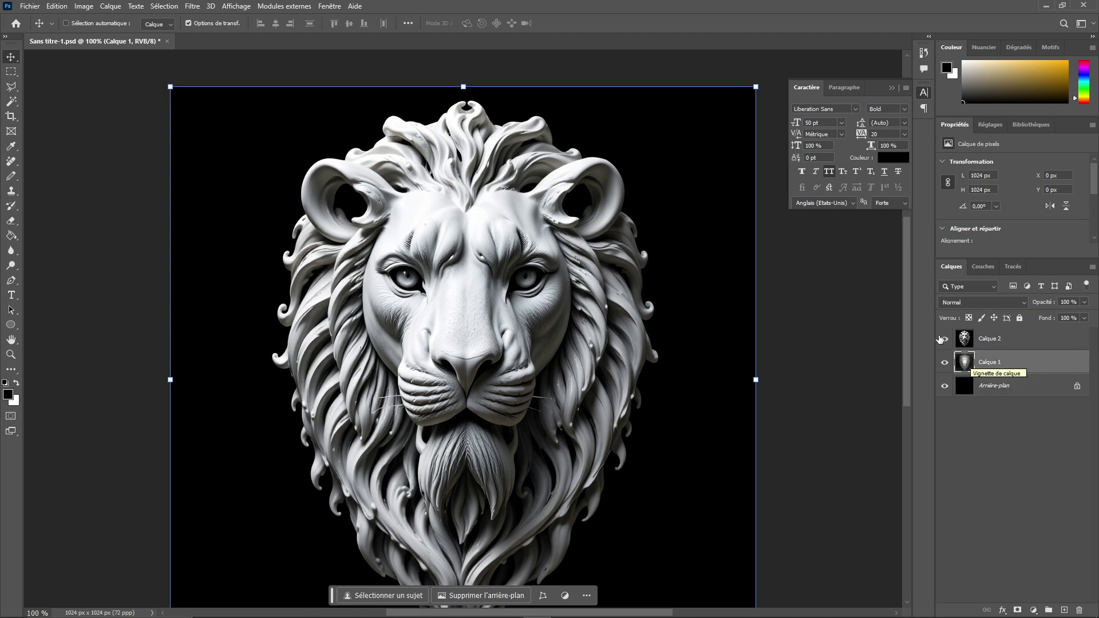
click(945, 339)
Step: Hide Calque 1 briefly to check the black background layer beneath it, and show it again
scroll(570, 283, down, 2)
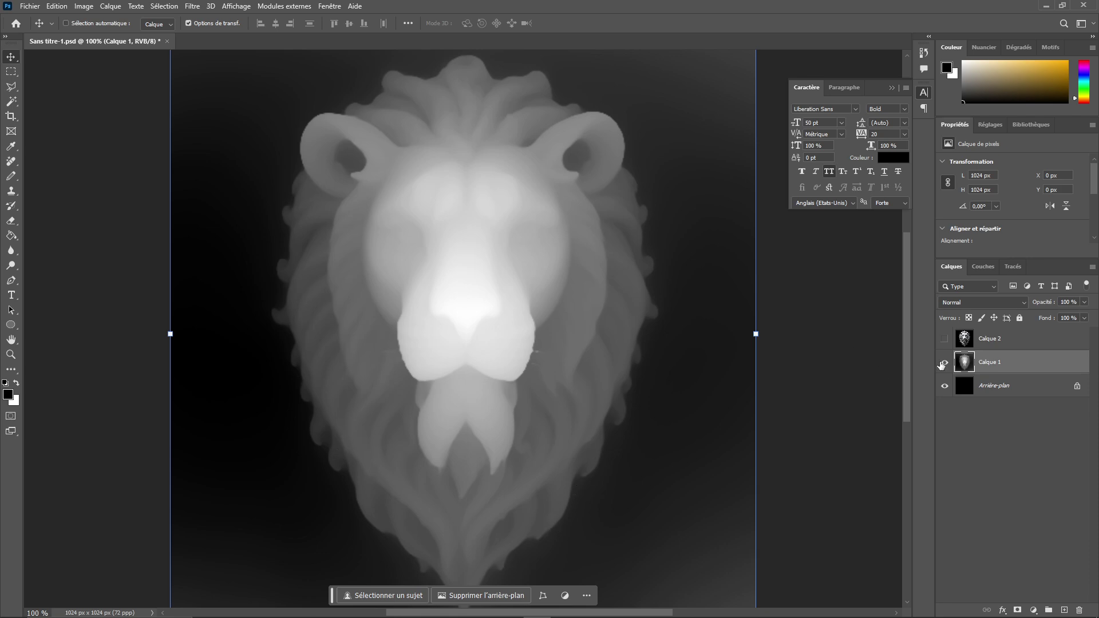
click(944, 362)
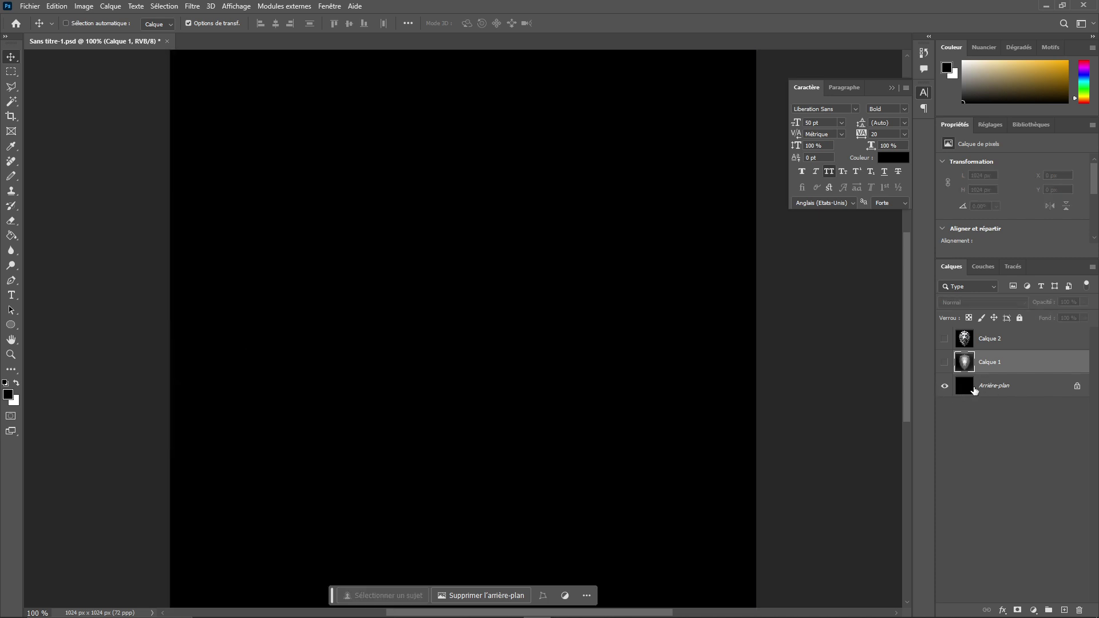
click(944, 363)
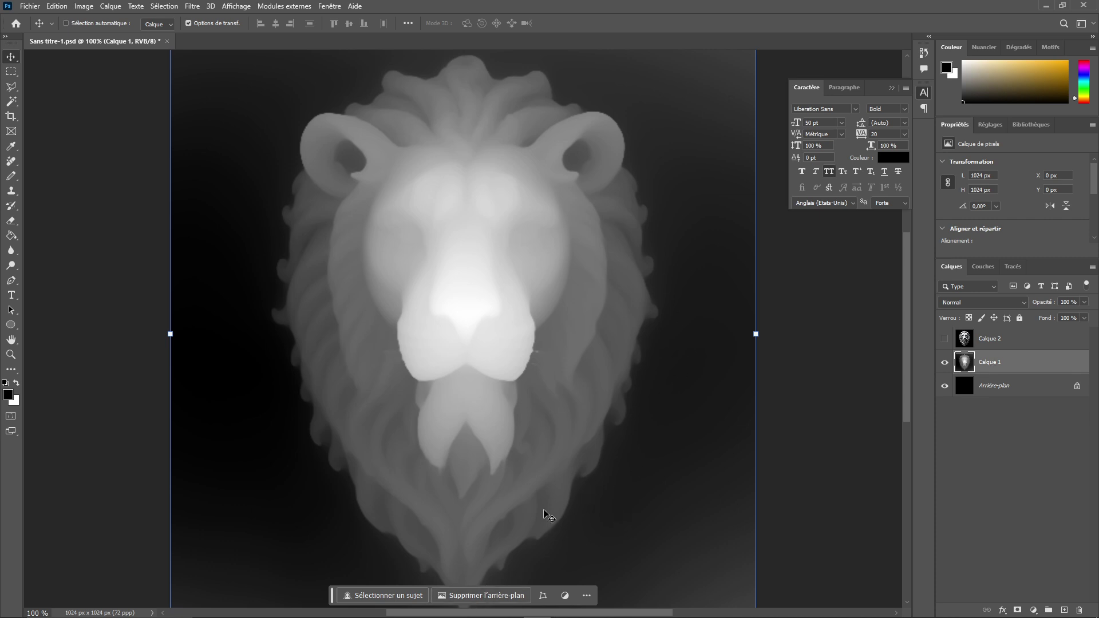
Step: Remove the background from the depth map layer Calque 1 and show Calque 2
click(487, 599)
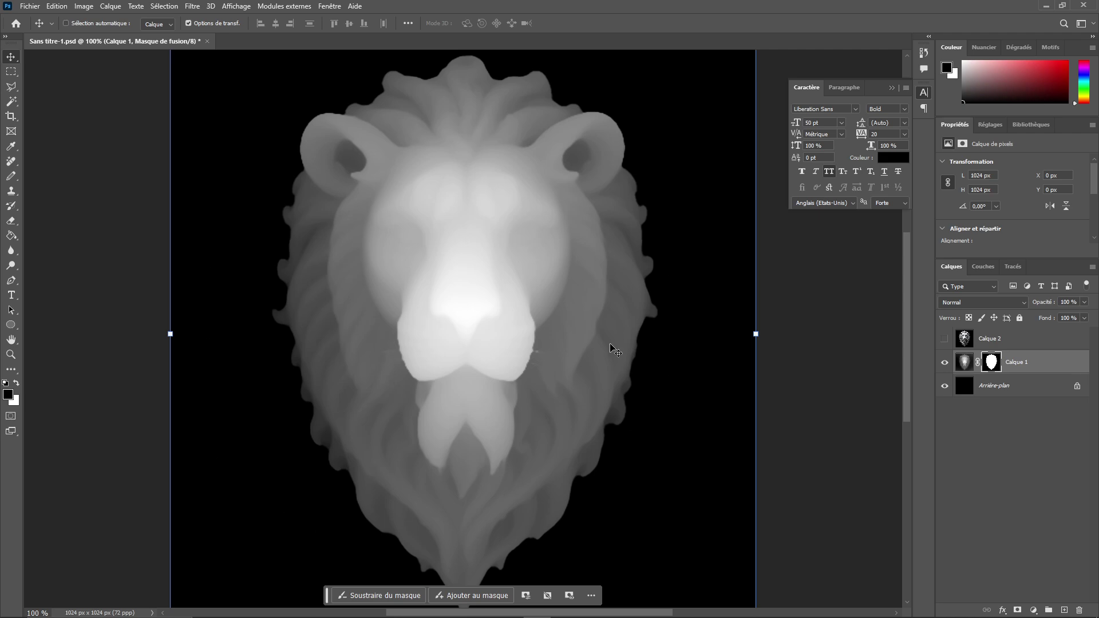
click(946, 340)
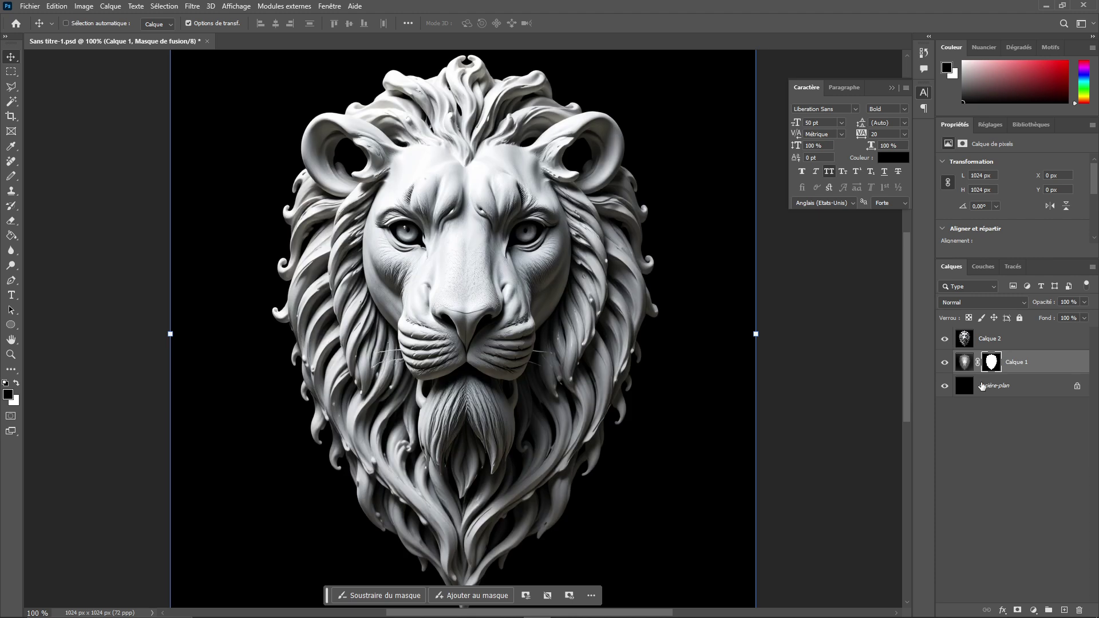
click(1019, 303)
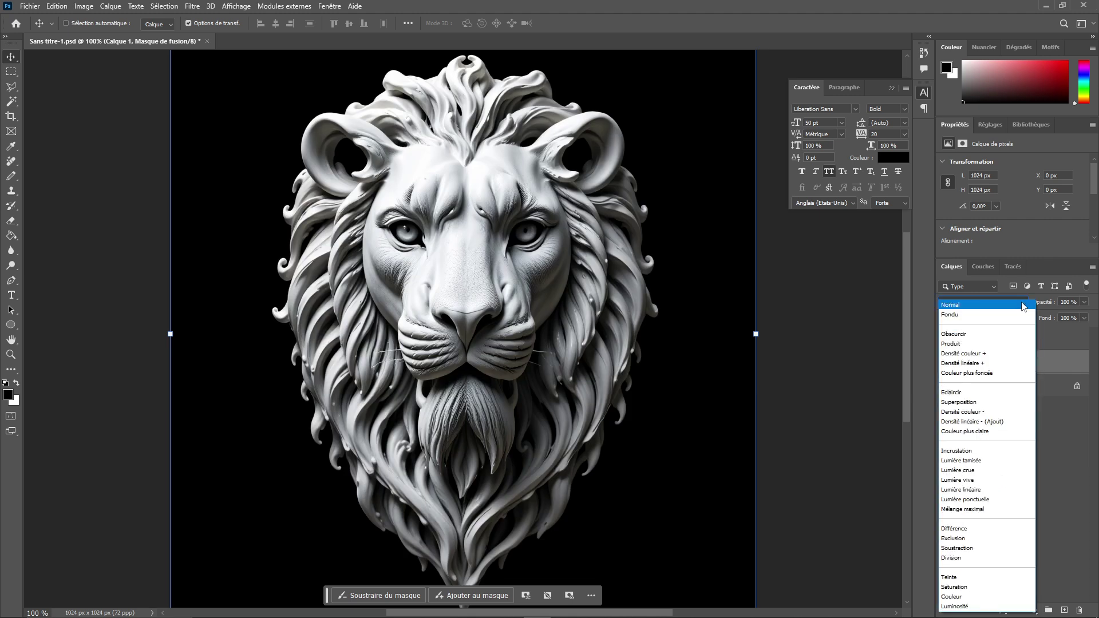
click(972, 461)
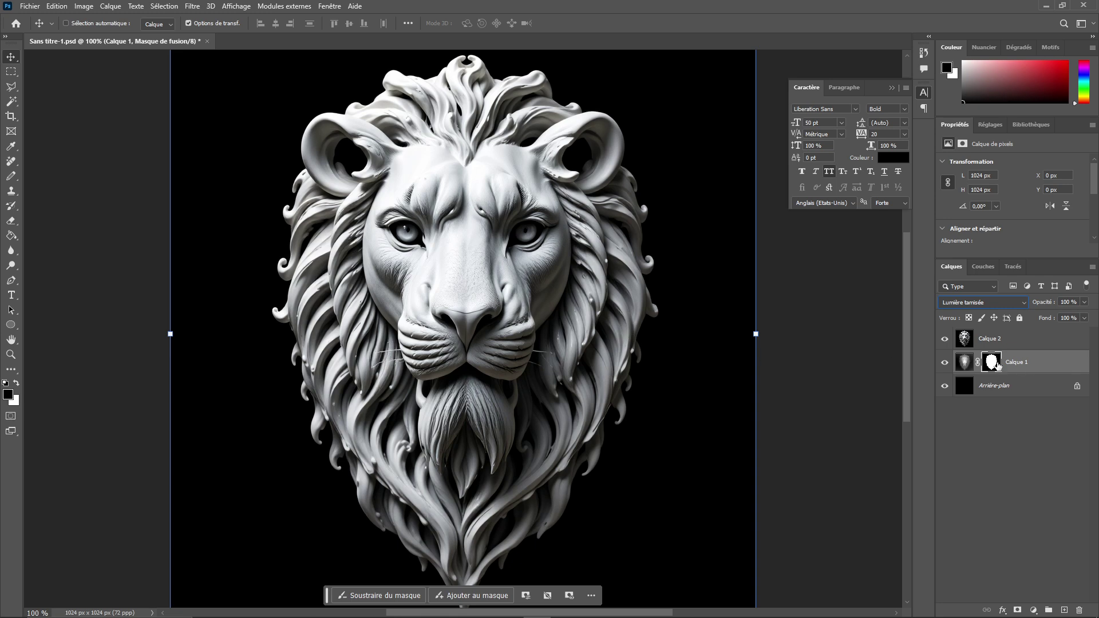
click(1023, 303)
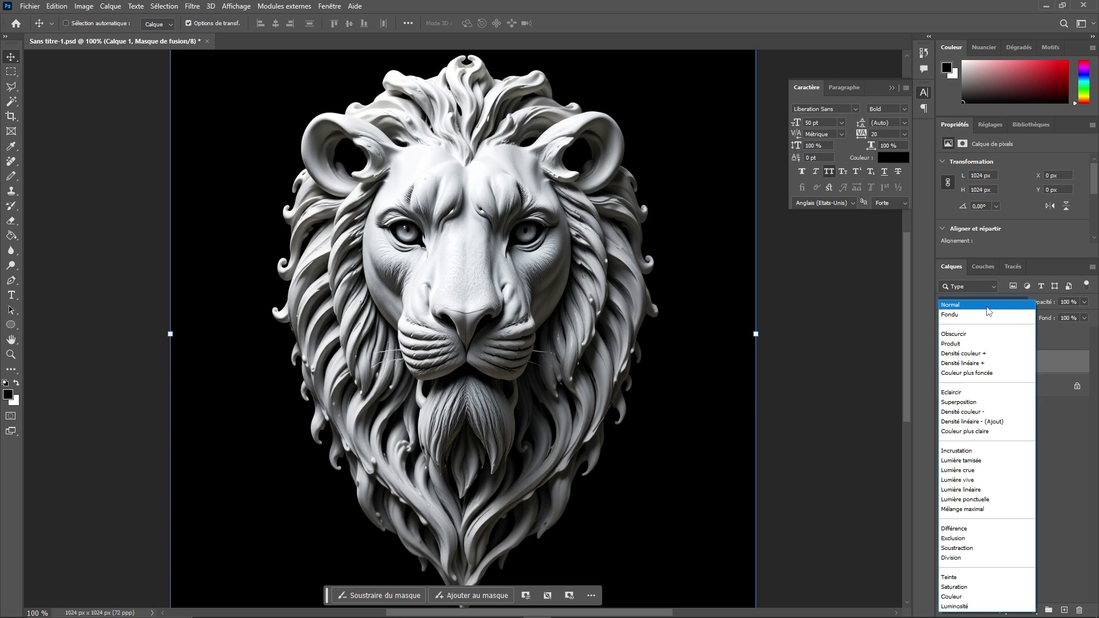
click(988, 312)
Step: Select Calque 2 and set its blending mode to Lumière tamisée
click(1018, 333)
click(1008, 303)
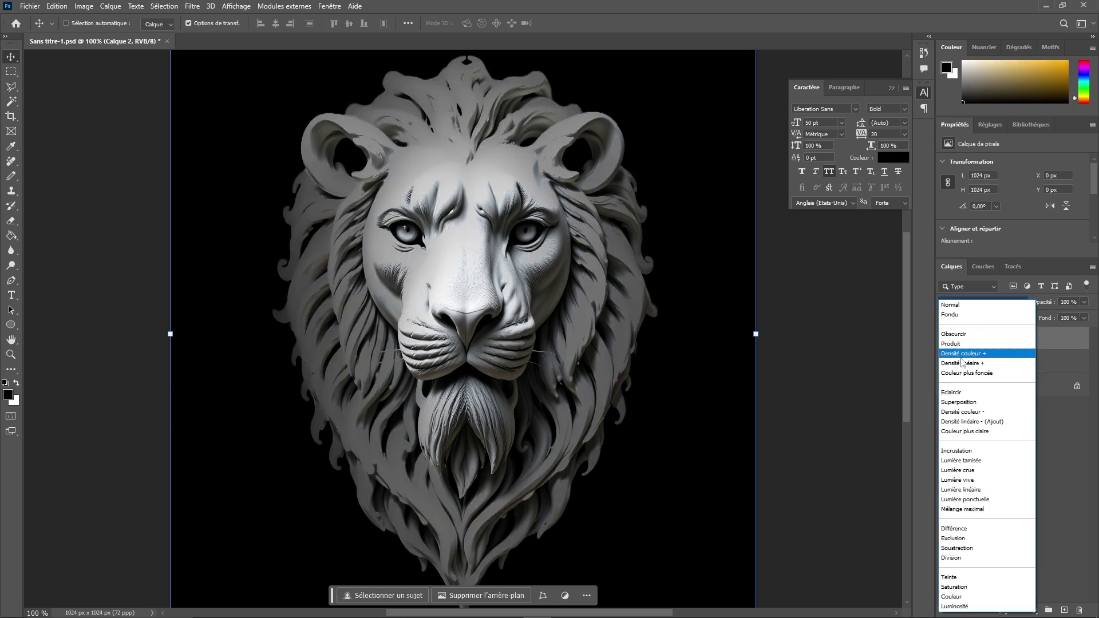
click(968, 465)
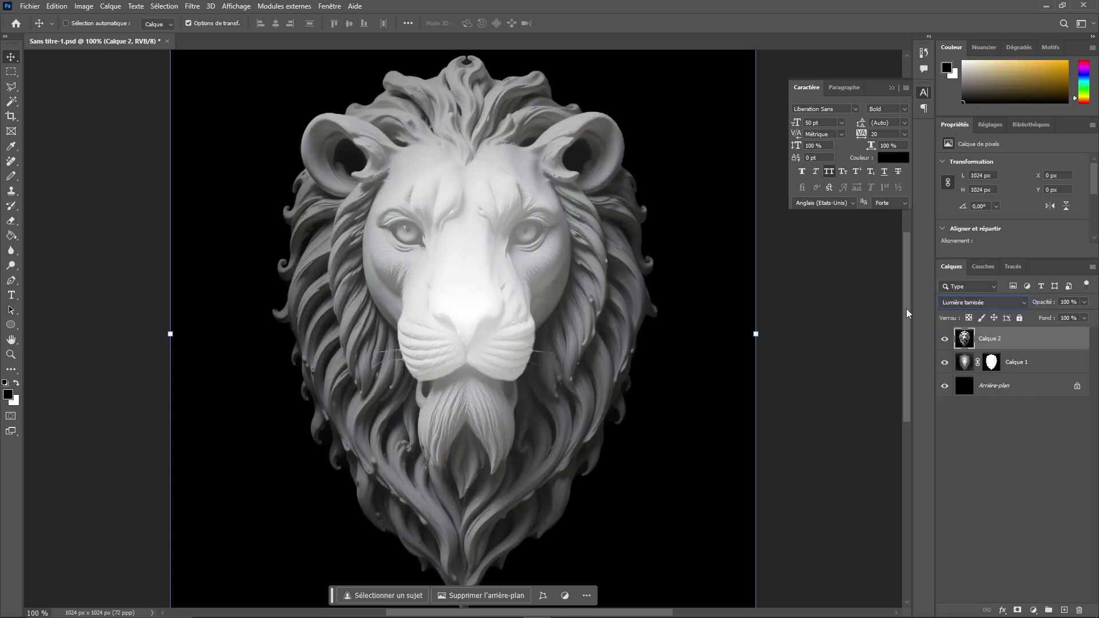
Step: Set Calque 2's opacity to 20% and briefly hide the layer to compare the depth map with and without it
click(1043, 302)
click(1045, 462)
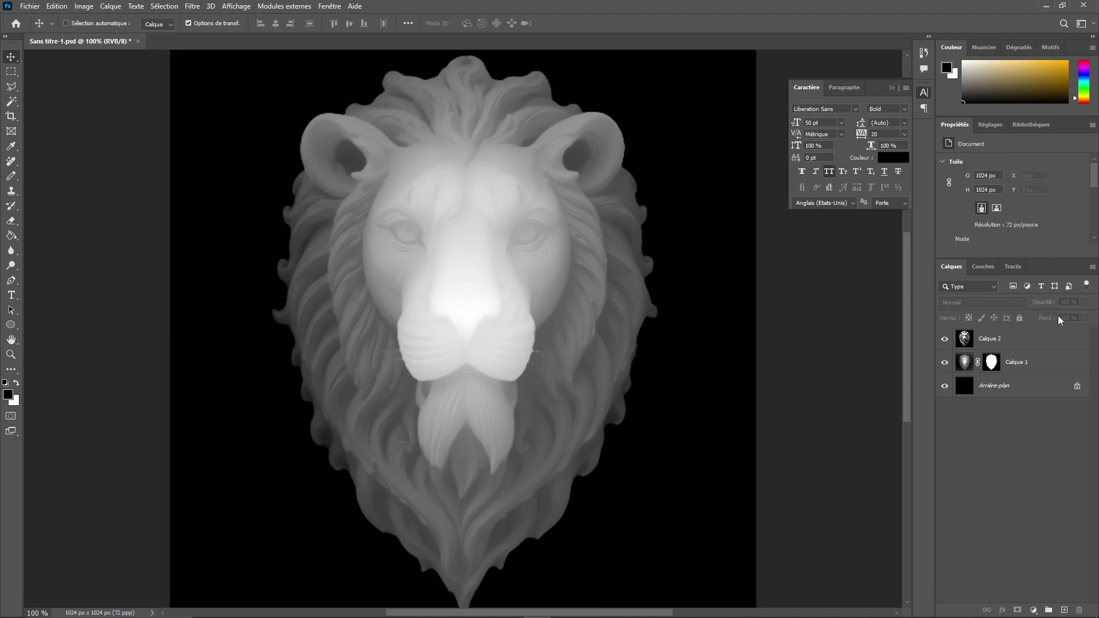
click(967, 339)
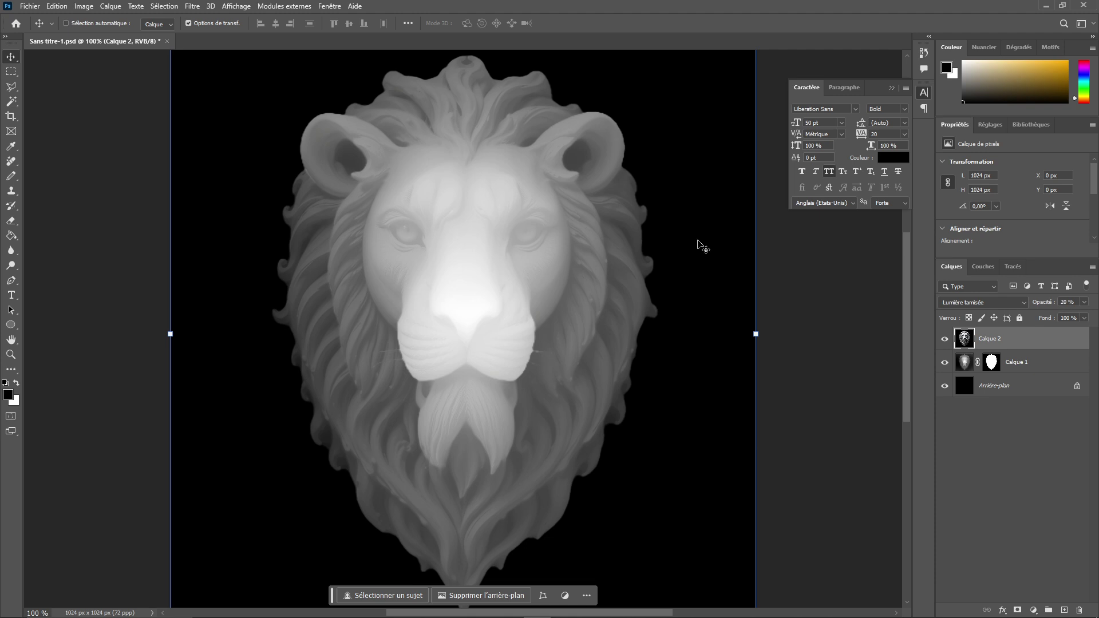
click(946, 340)
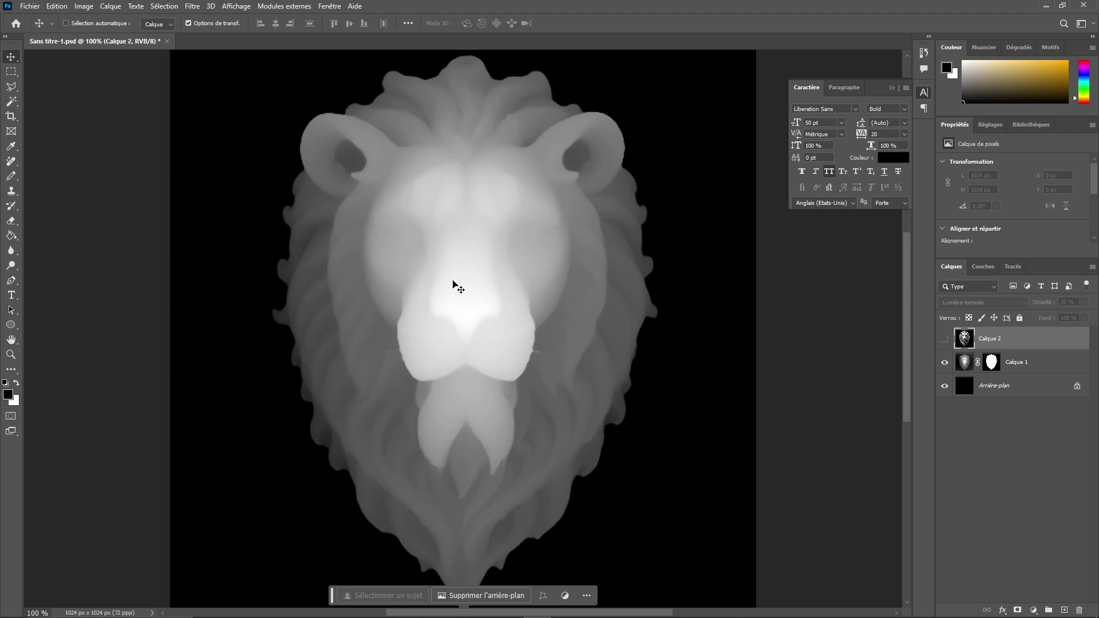
click(945, 340)
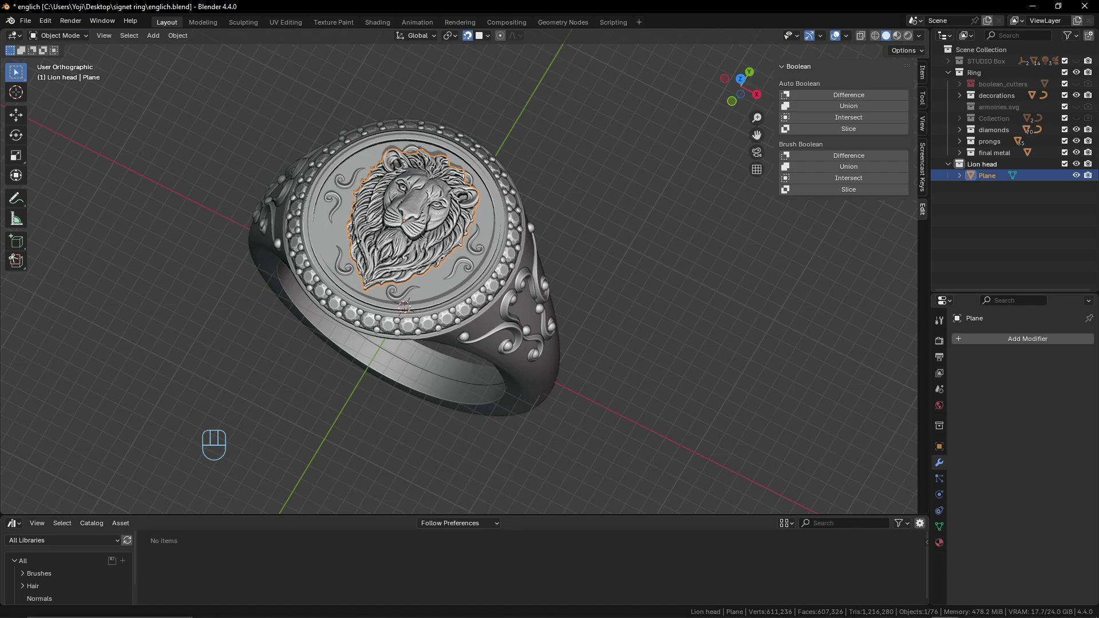
Step: Switch to Blender, delete the existing lion head plane from the ring face and hide the Ring collection
scroll(449, 280, up, 3)
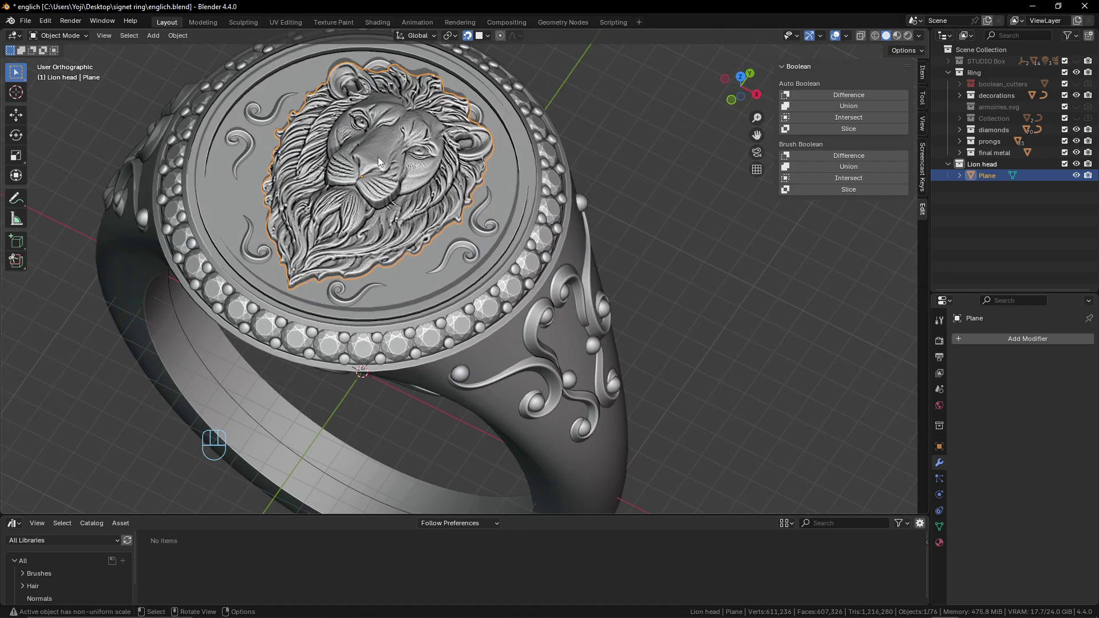
key(x)
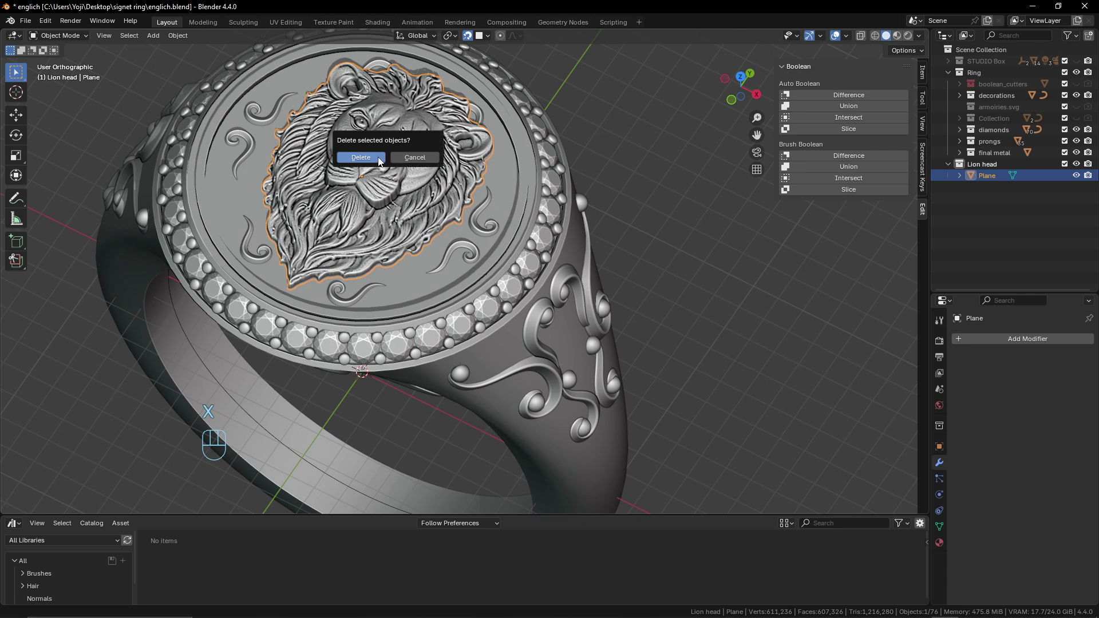
click(378, 160)
drag(470, 214, 479, 188)
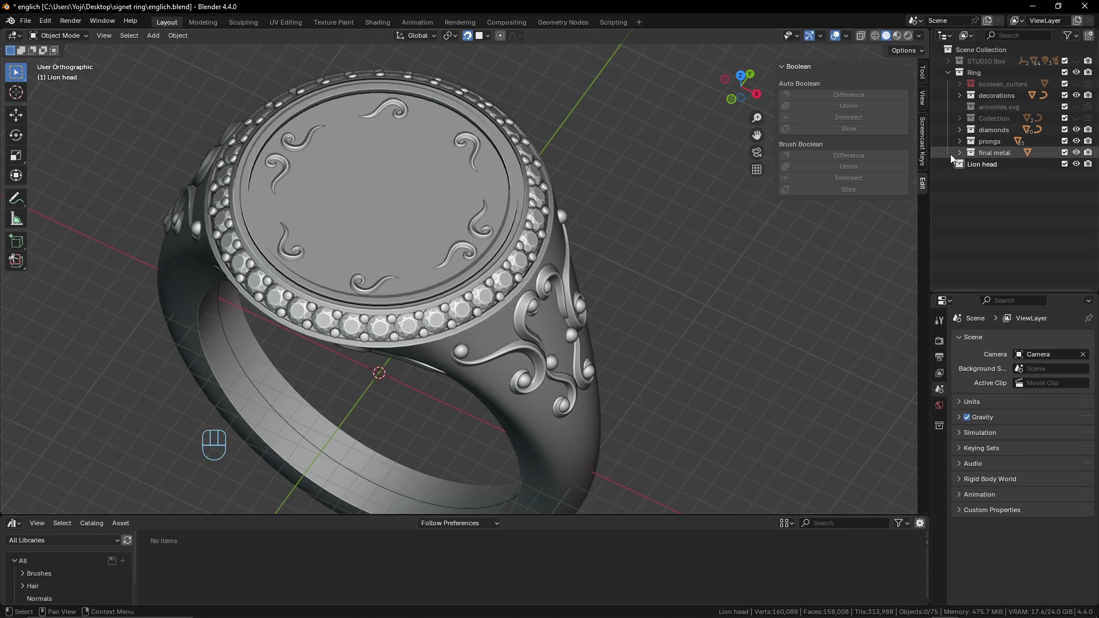
click(1077, 72)
Step: Add a new plane mesh in the Lion head collection
drag(401, 335, 481, 275)
key(shift+a)
mouse_move(481, 275)
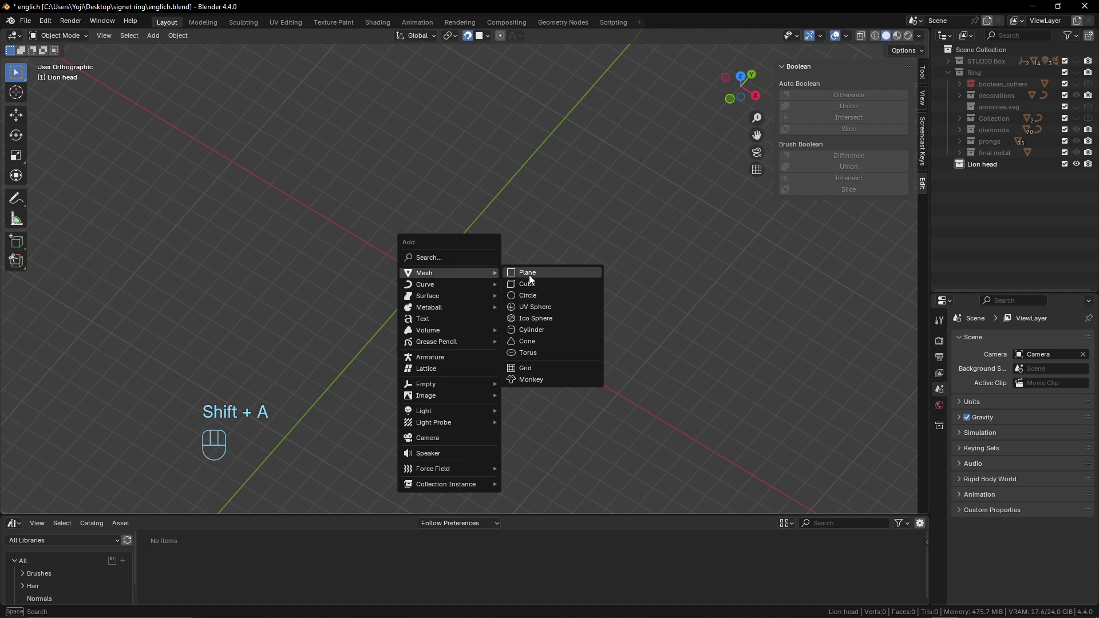
click(527, 274)
Step: Subdivide the plane seven times in Edit Mode with one cut each, and return to Object Mode
drag(422, 351, 487, 327)
key(Tab)
right_click(466, 277)
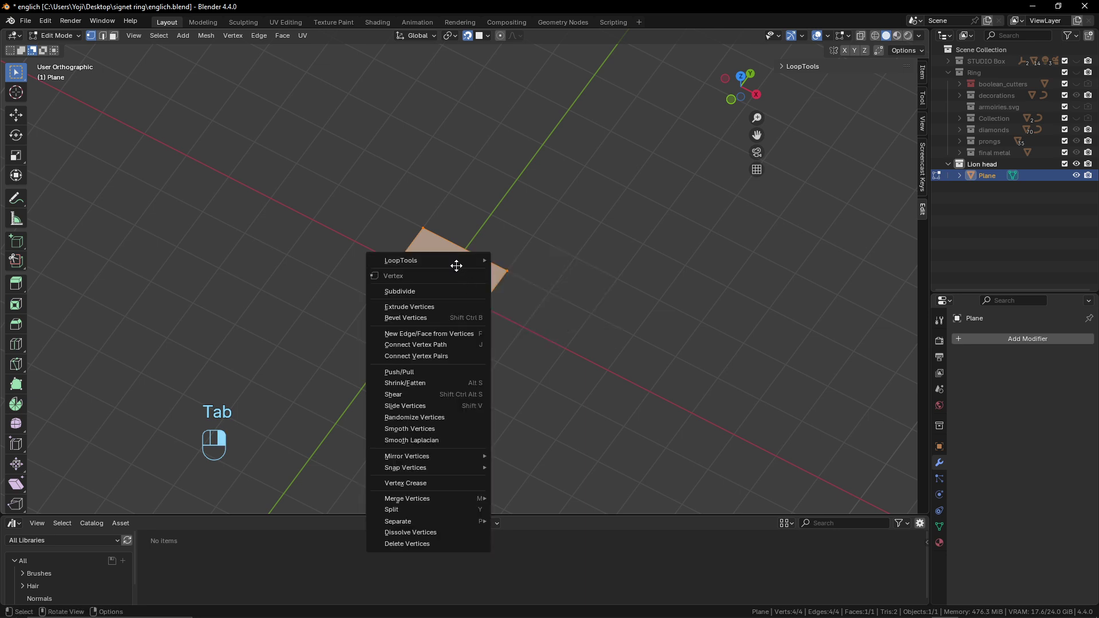
click(441, 292)
scroll(498, 326, up, 3)
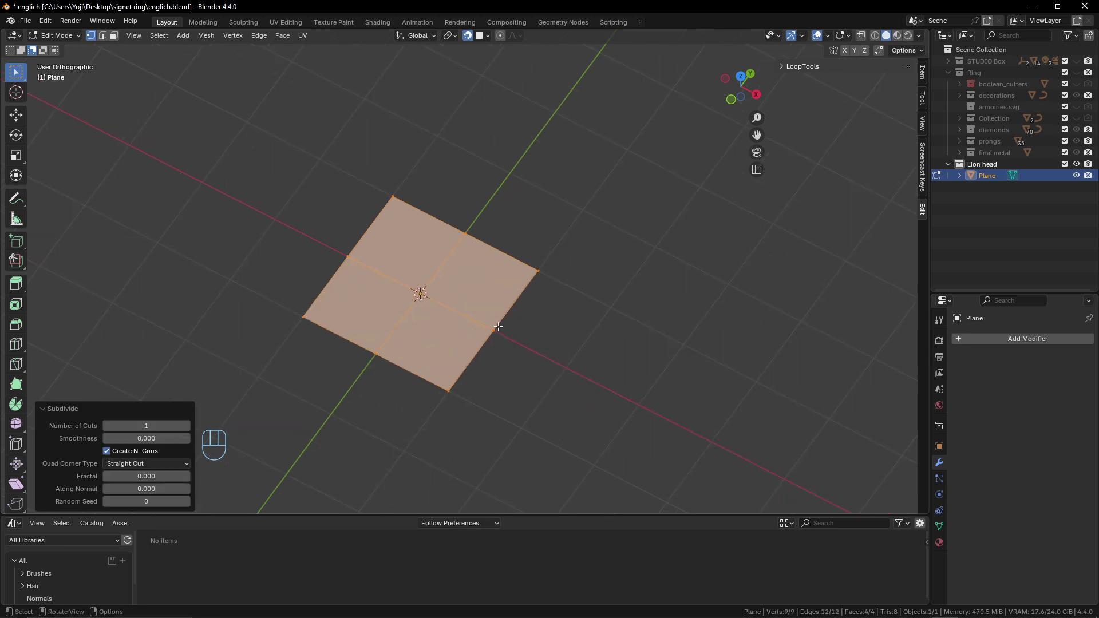
drag(502, 331, 542, 319)
key(shift+r)
key(shift+r)
key(shift+r)
key(shift+r)
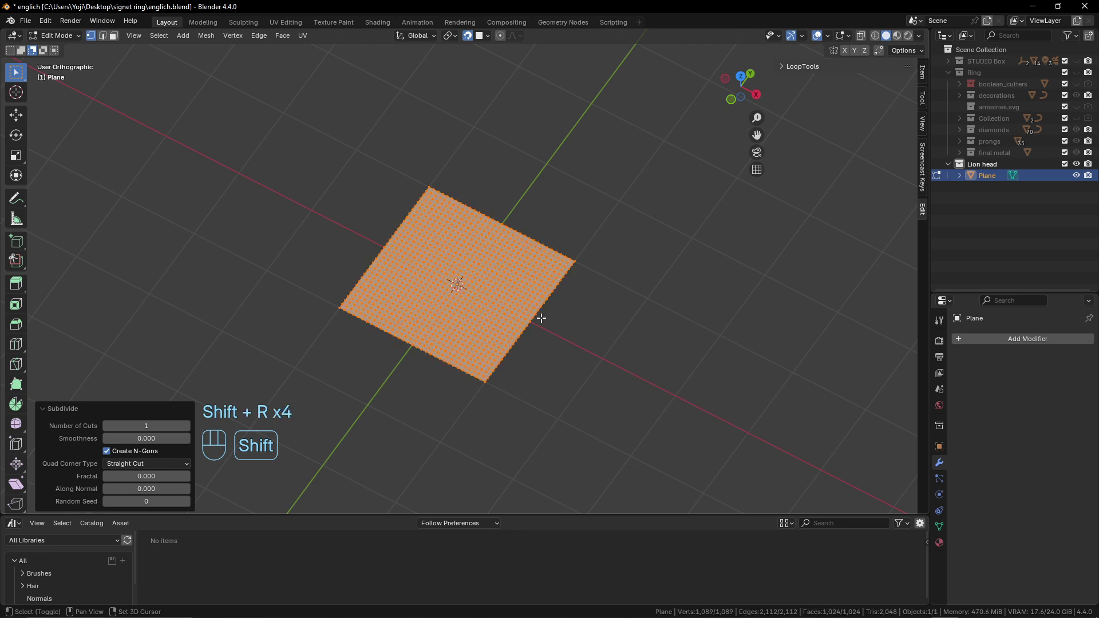
scroll(542, 318, up, 4)
key(shift+r)
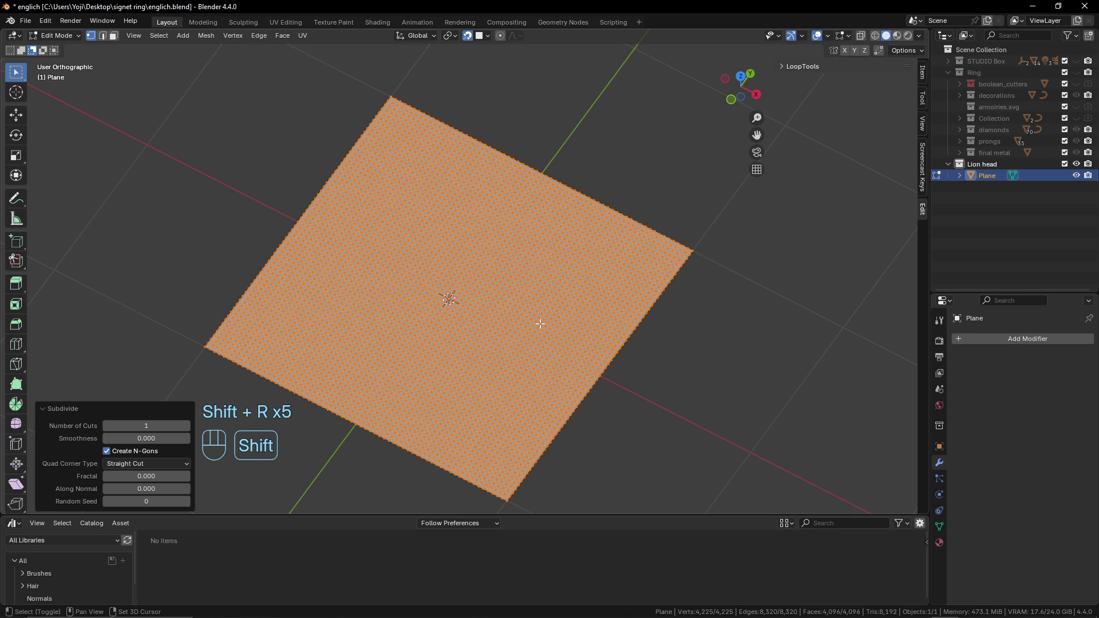
key(shift+r)
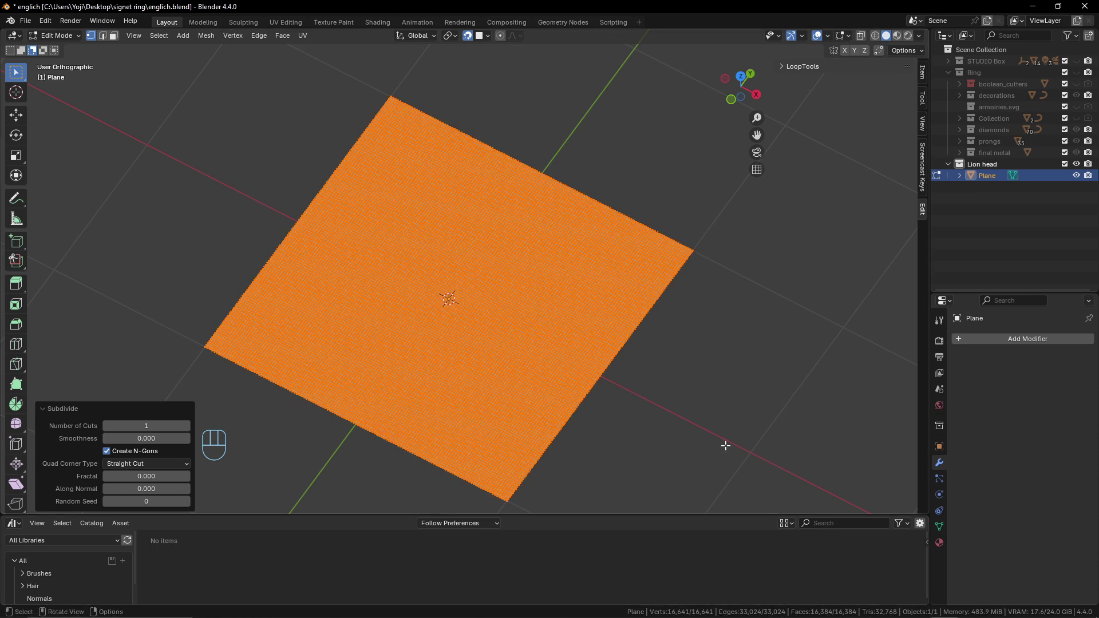
key(Tab)
Step: Add a Displace modifier to the subdivided plane
scroll(599, 355, up, 5)
scroll(624, 336, down, 4)
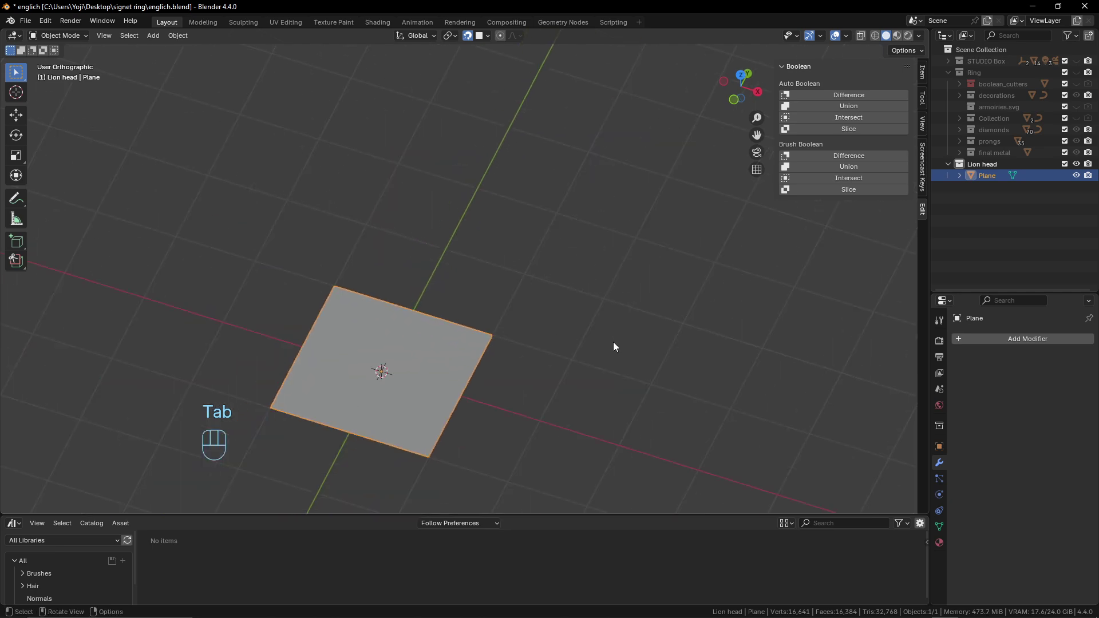
key(KP_Decimal)
drag(606, 338, 603, 339)
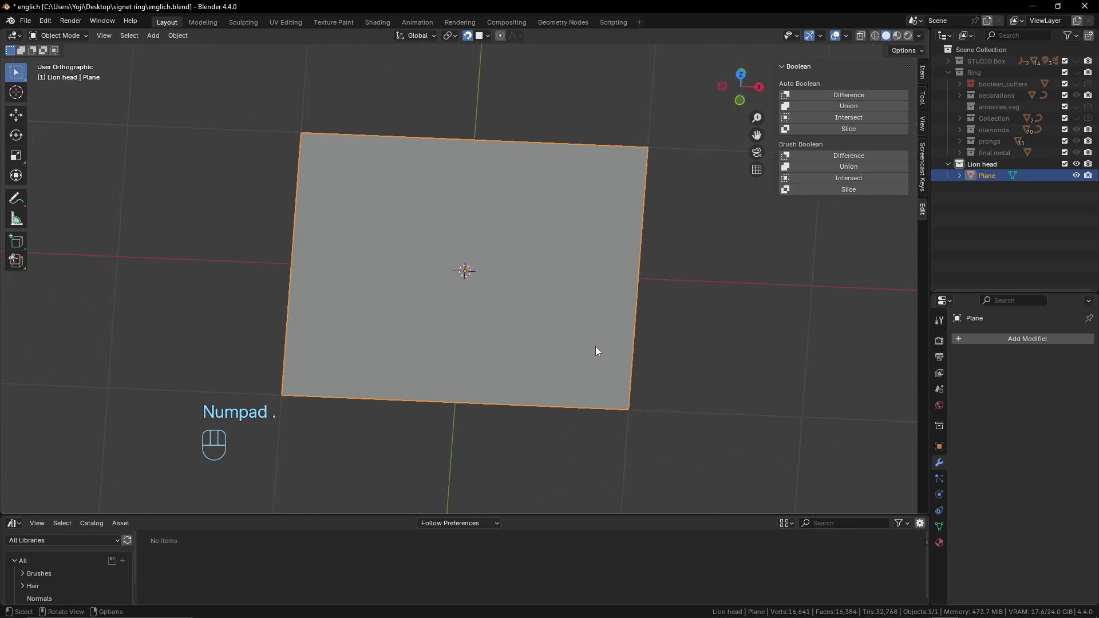
click(1037, 338)
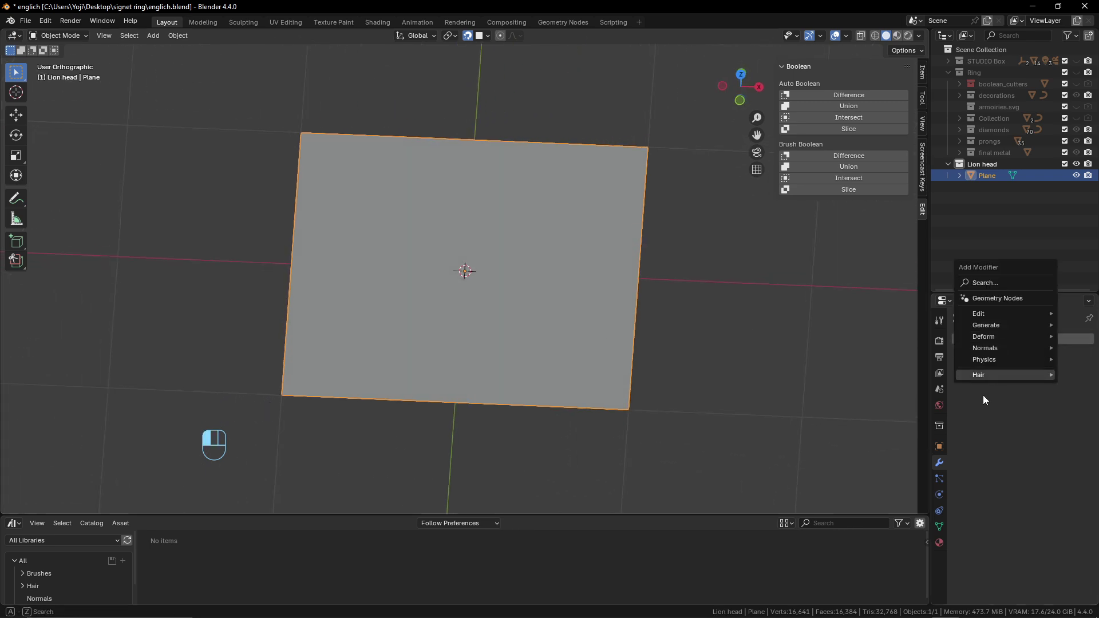
mouse_move(997, 327)
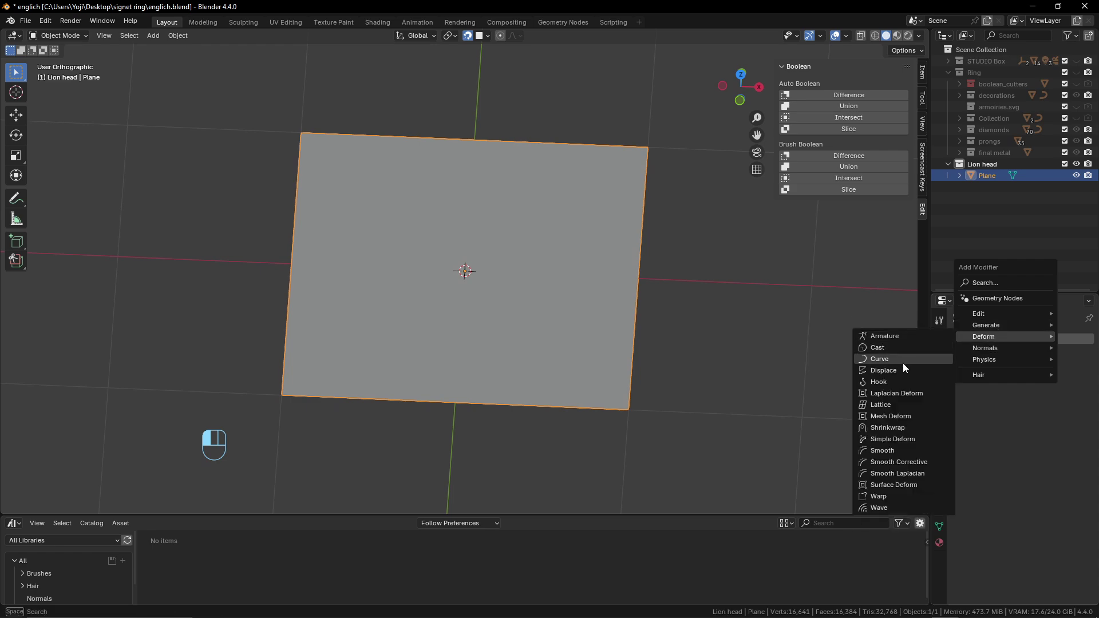
click(903, 371)
scroll(727, 341, down, 3)
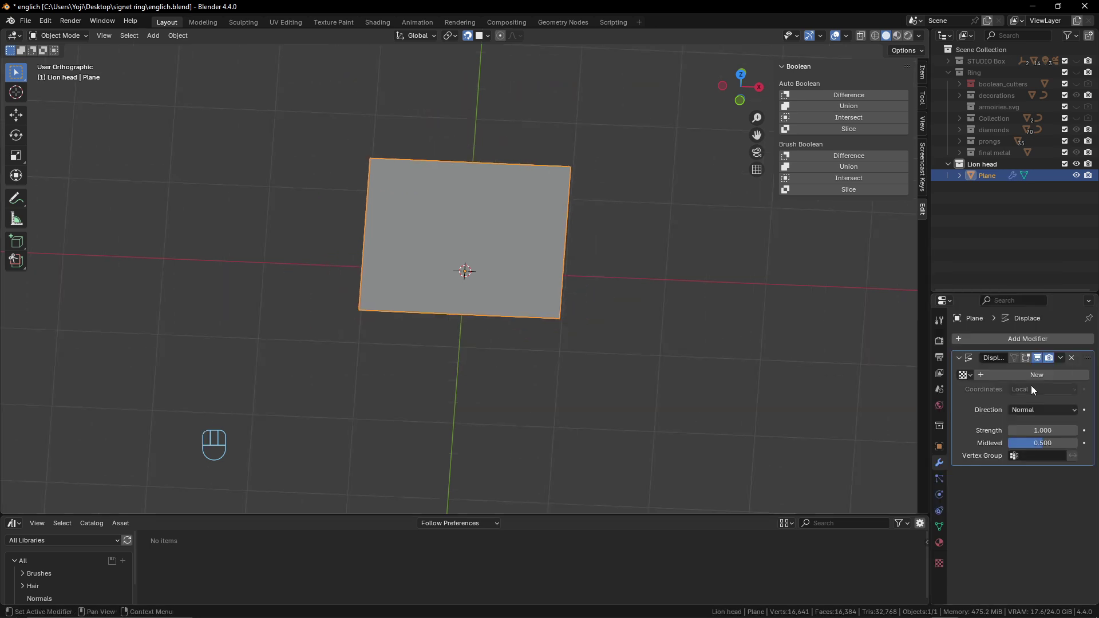
Step: Create a new texture for the Displace modifier and assign the image Sans-titre-1.jpg to it
click(1039, 376)
scroll(596, 362, up, 3)
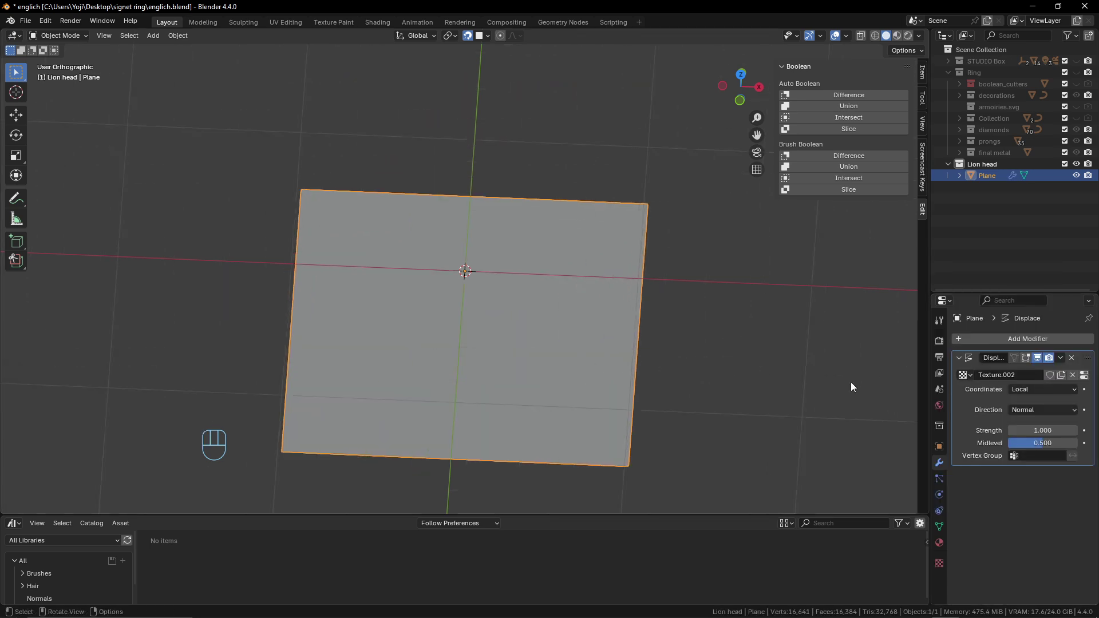
click(939, 563)
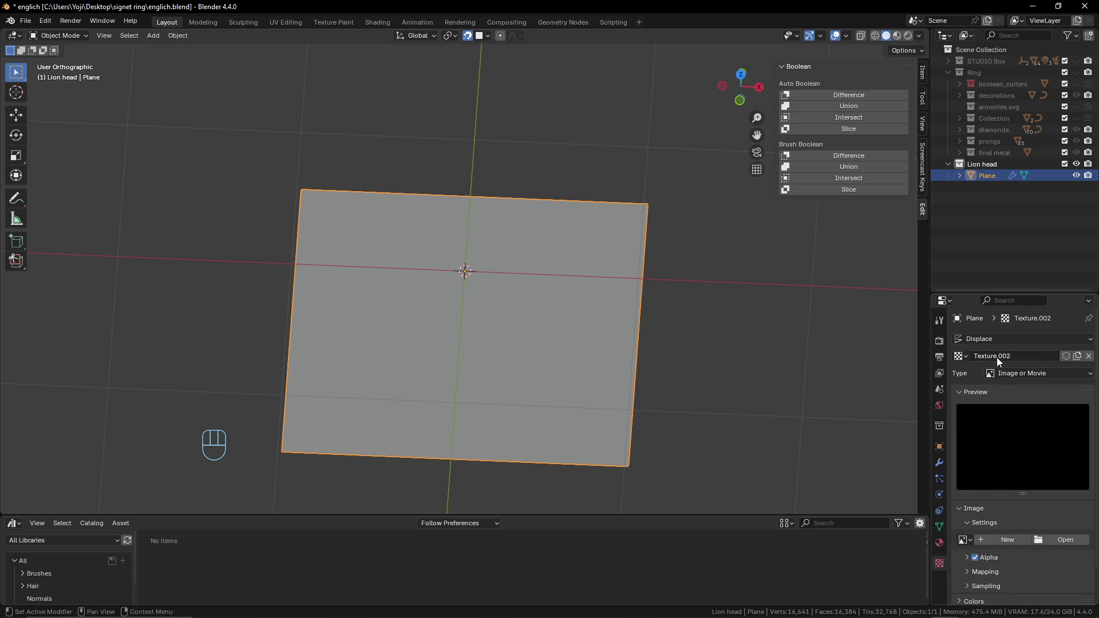
click(966, 541)
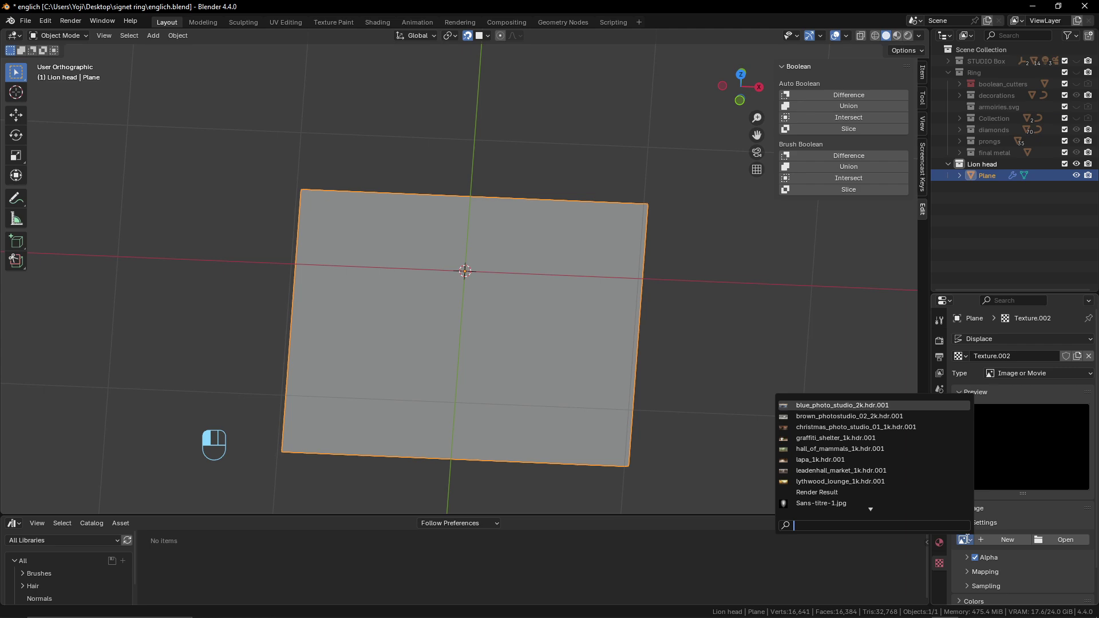
click(824, 503)
drag(681, 396, 568, 339)
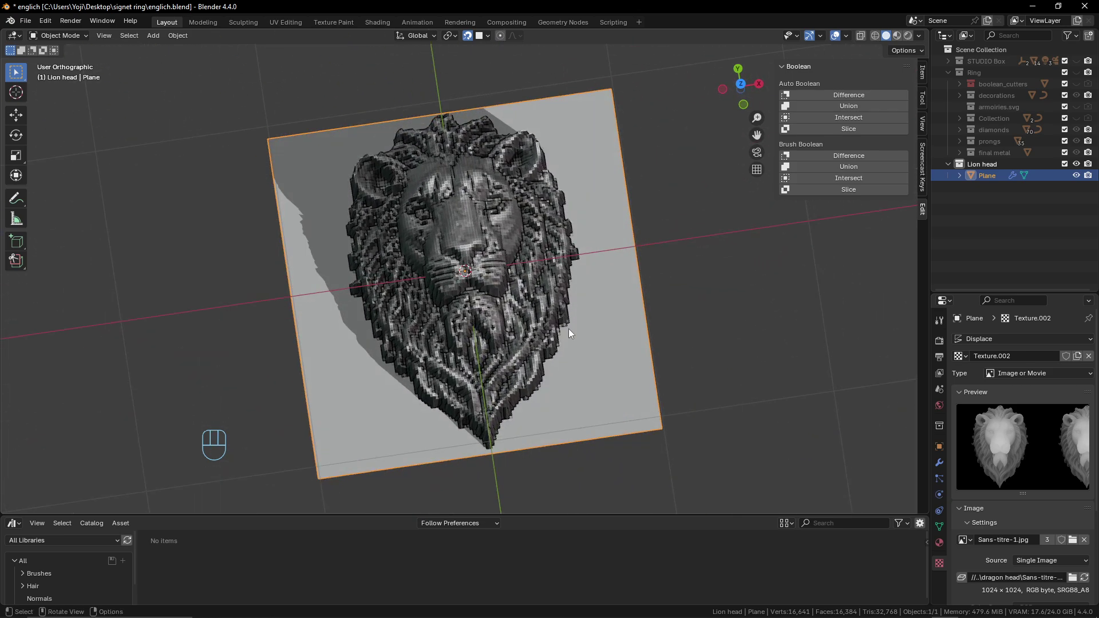
Step: Apply Shade Smooth to the displaced lion plane
click(939, 463)
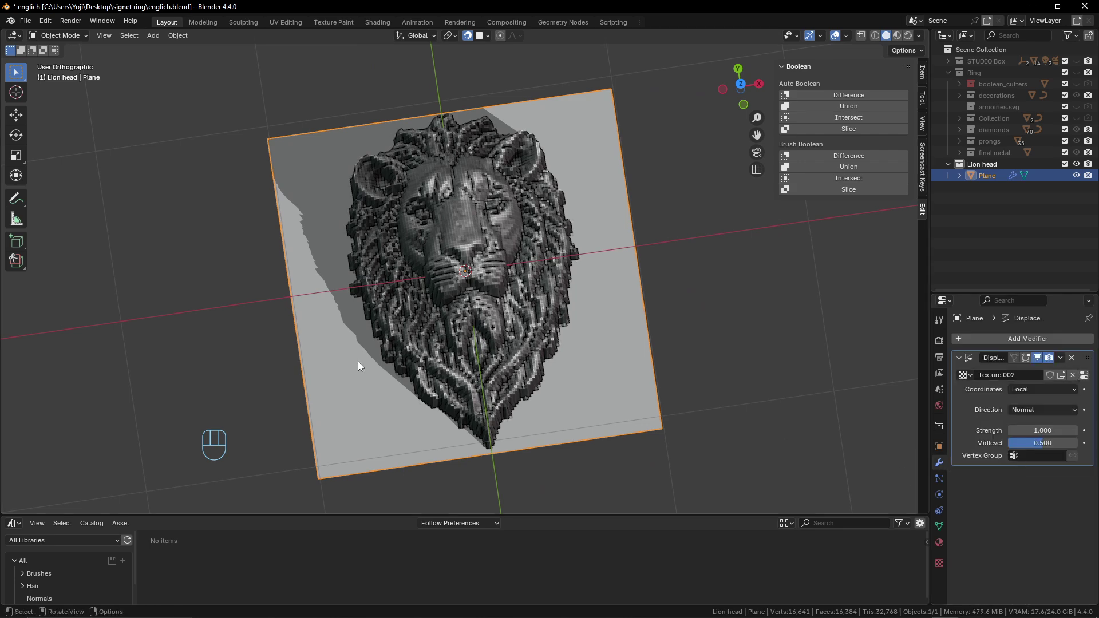
right_click(442, 242)
click(442, 241)
drag(442, 241, 657, 363)
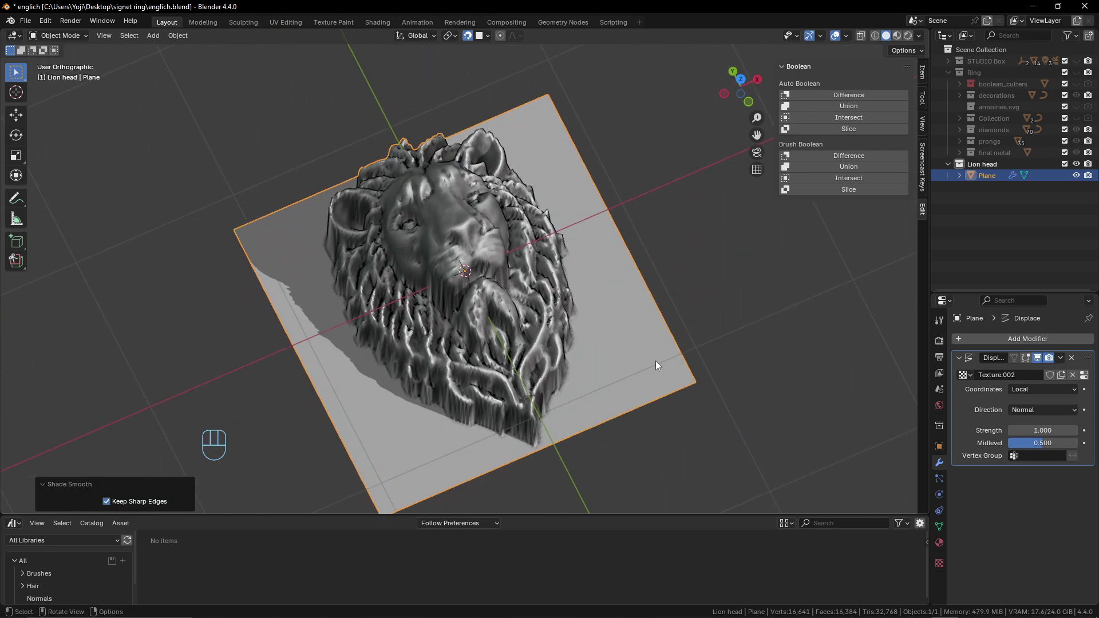
Step: Add a Subdivision Surface modifier to the lion plane after the Displace modifier
drag(606, 334, 558, 211)
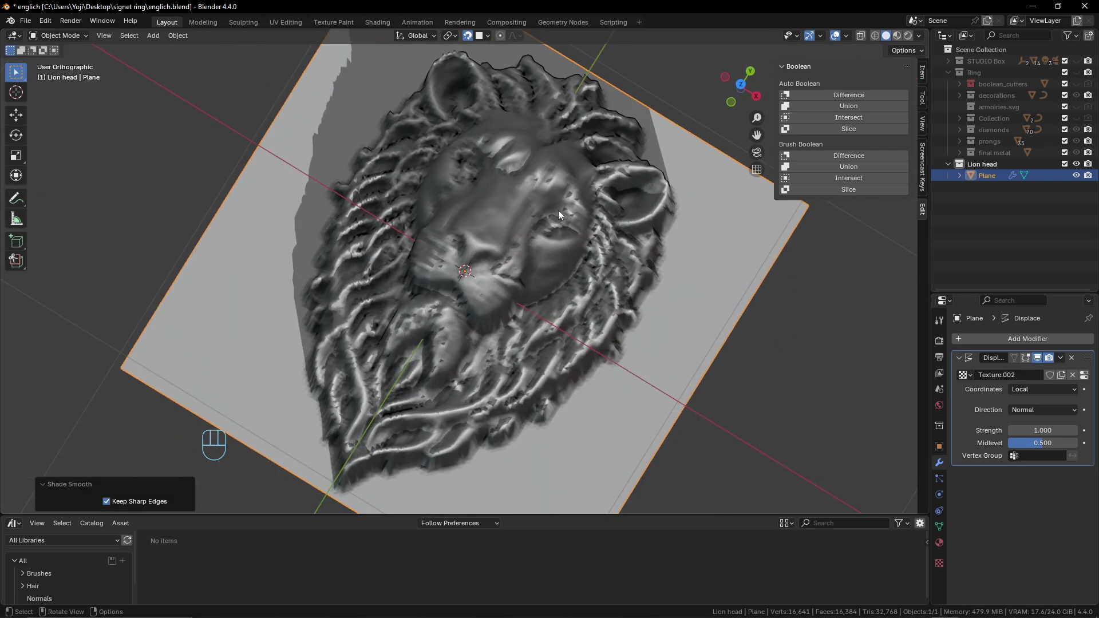
drag(539, 283, 552, 242)
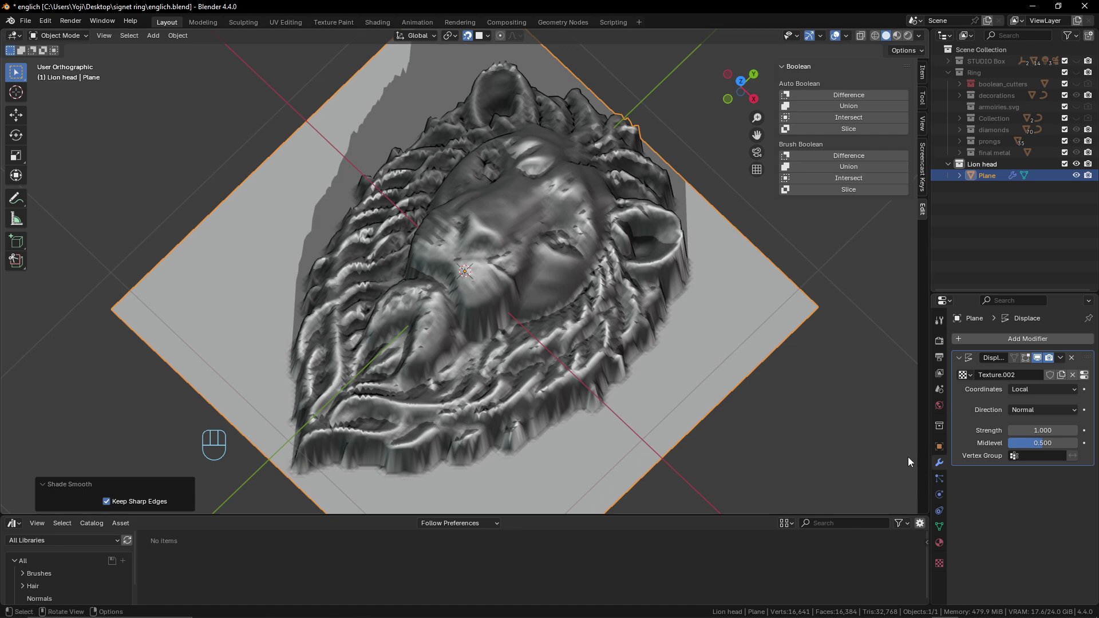
click(1016, 338)
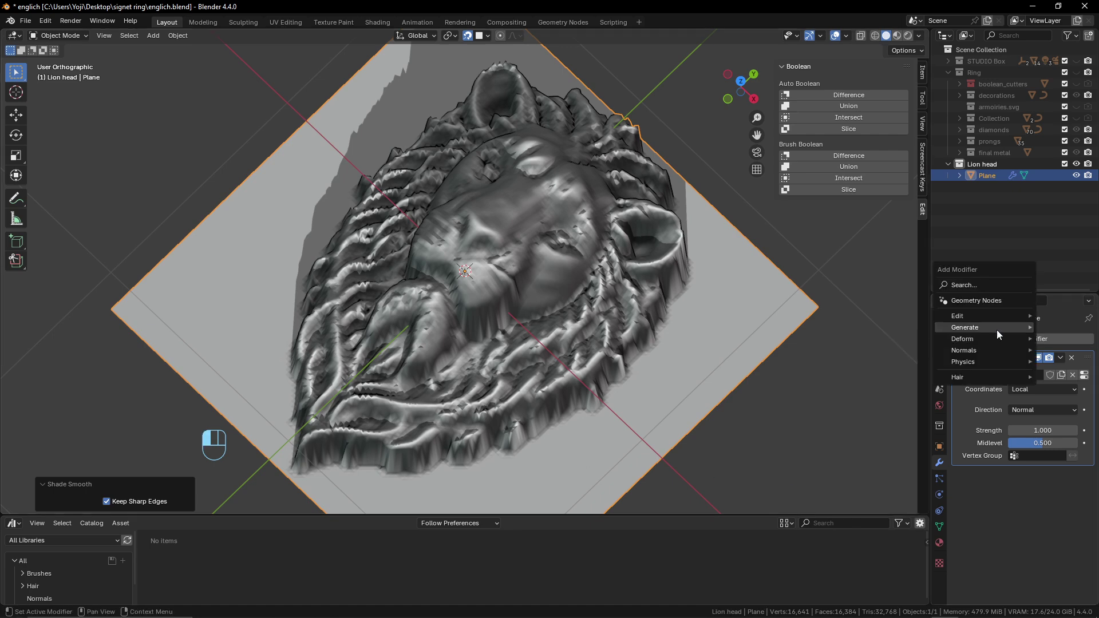
mouse_move(997, 330)
click(859, 487)
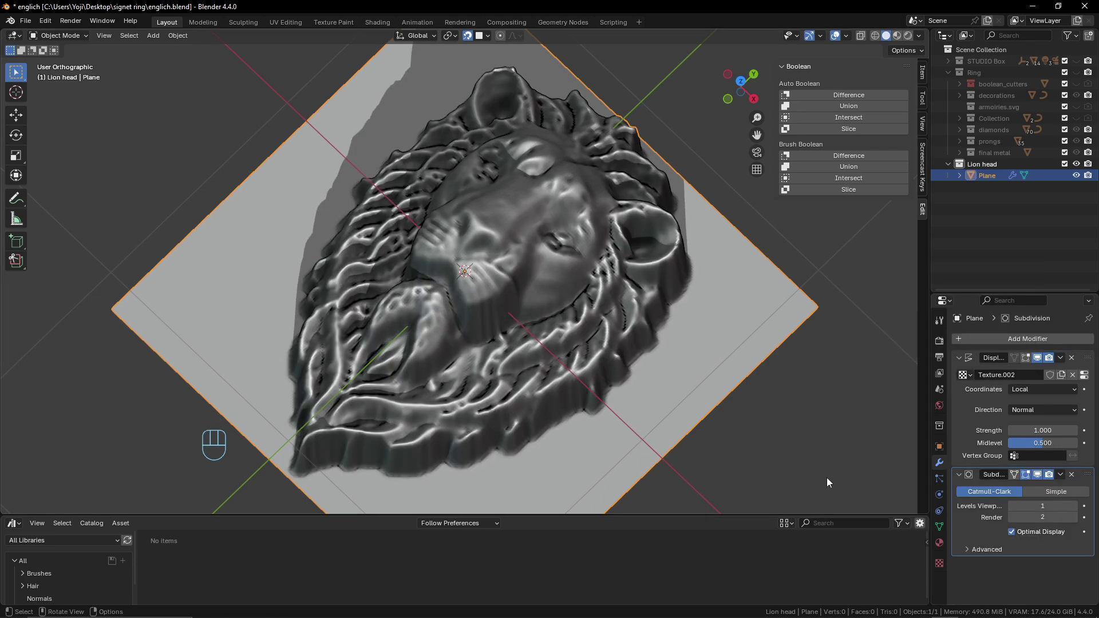
Step: Move the Subdivision modifier above Displace, with 2 viewport levels and the Simple subdivision type
drag(1060, 475, 1060, 354)
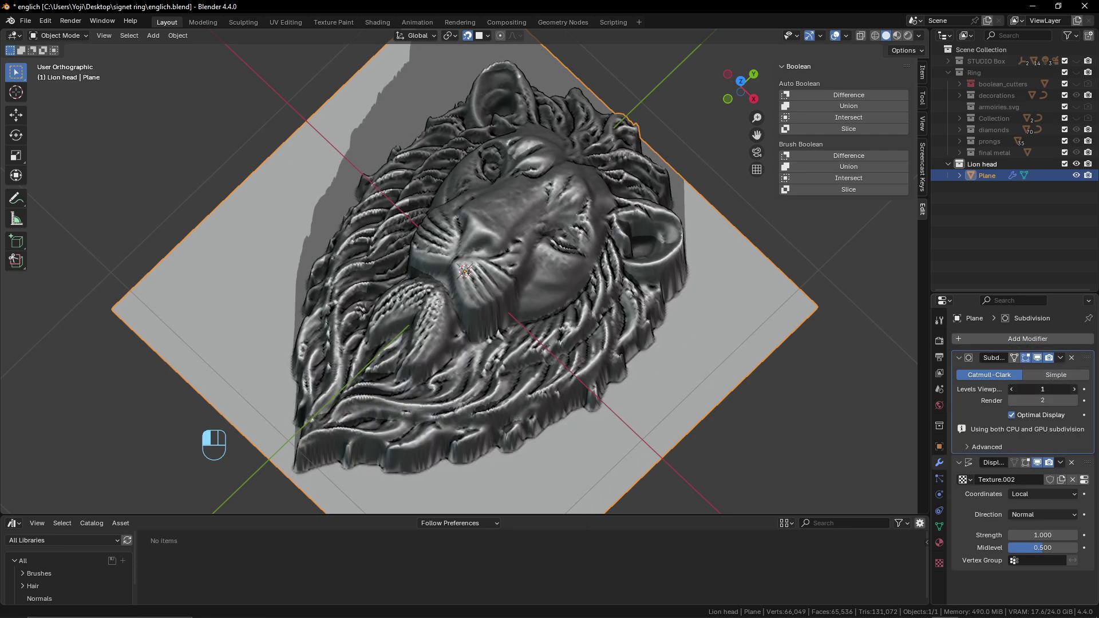
click(1075, 389)
drag(900, 453, 594, 297)
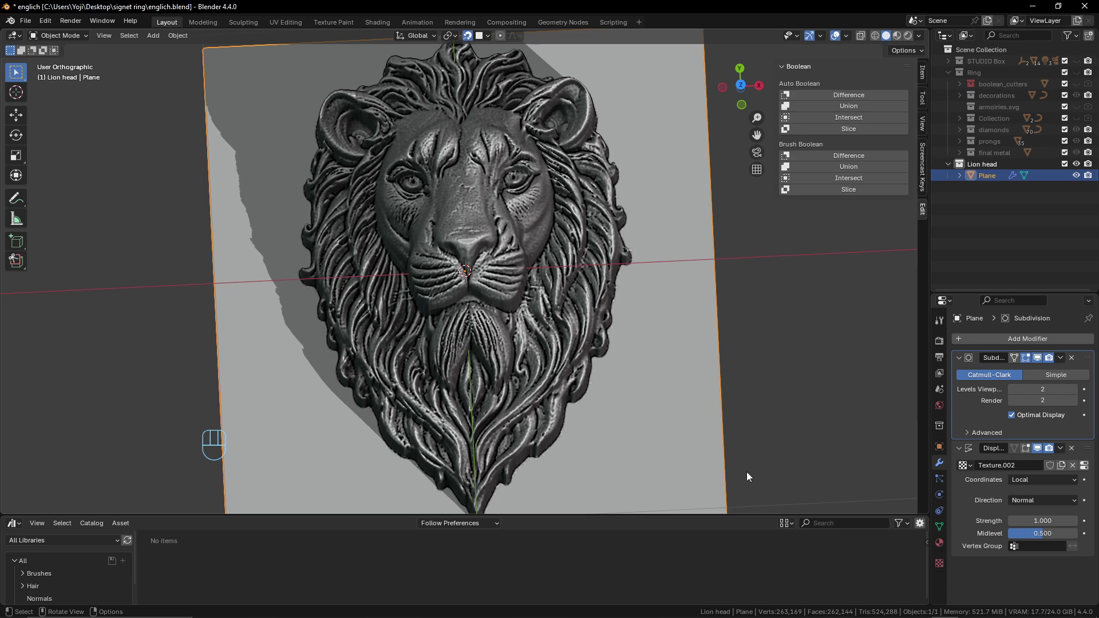
click(1056, 373)
drag(647, 365, 599, 376)
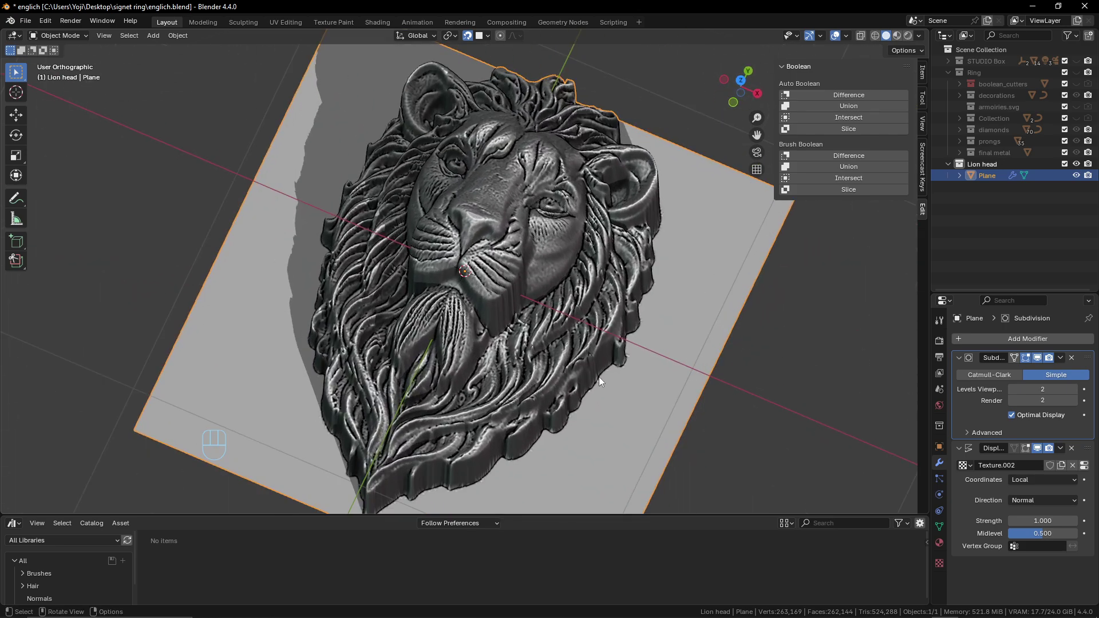
Step: Set the Displace strength to 0.3 and the Subdivision modifier's viewport levels to 3
click(1043, 520)
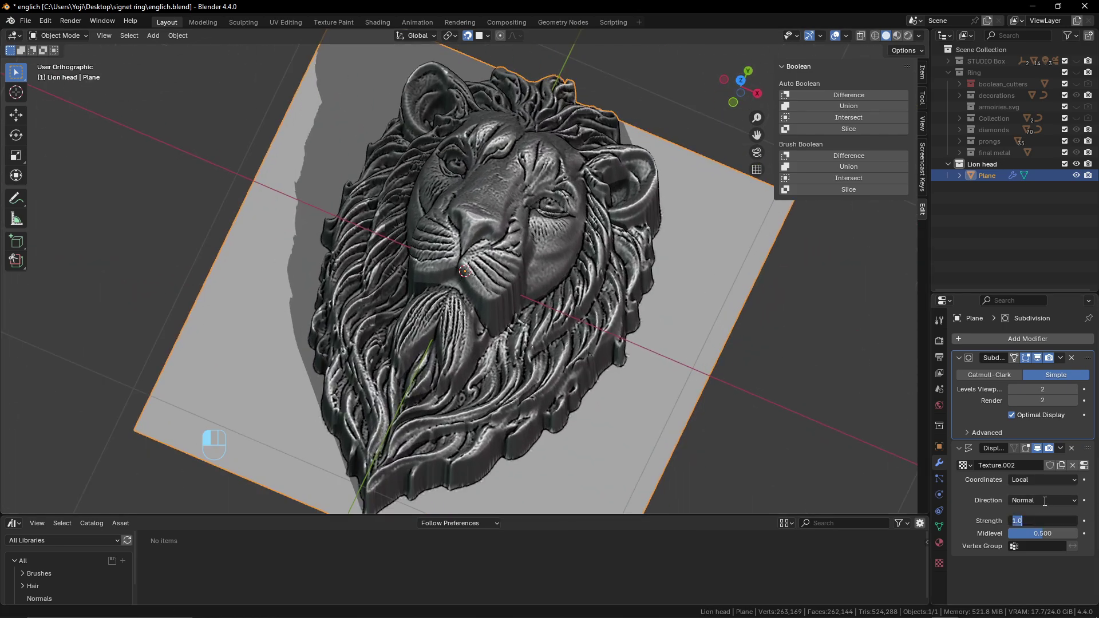
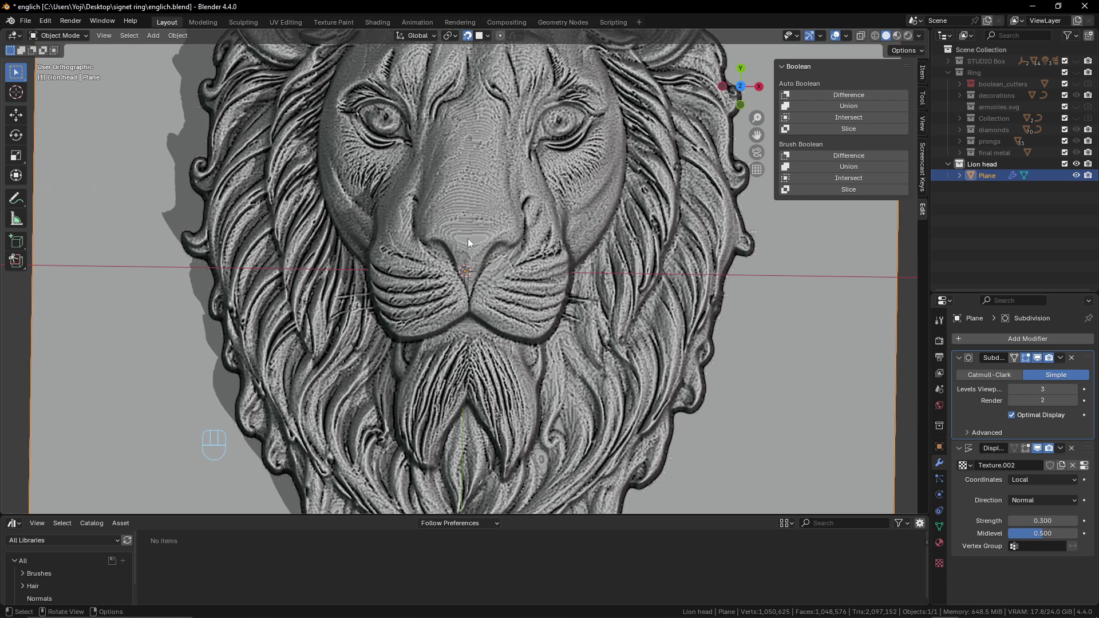
scroll(494, 215, down, 4)
scroll(495, 218, up, 4)
scroll(480, 193, down, 2)
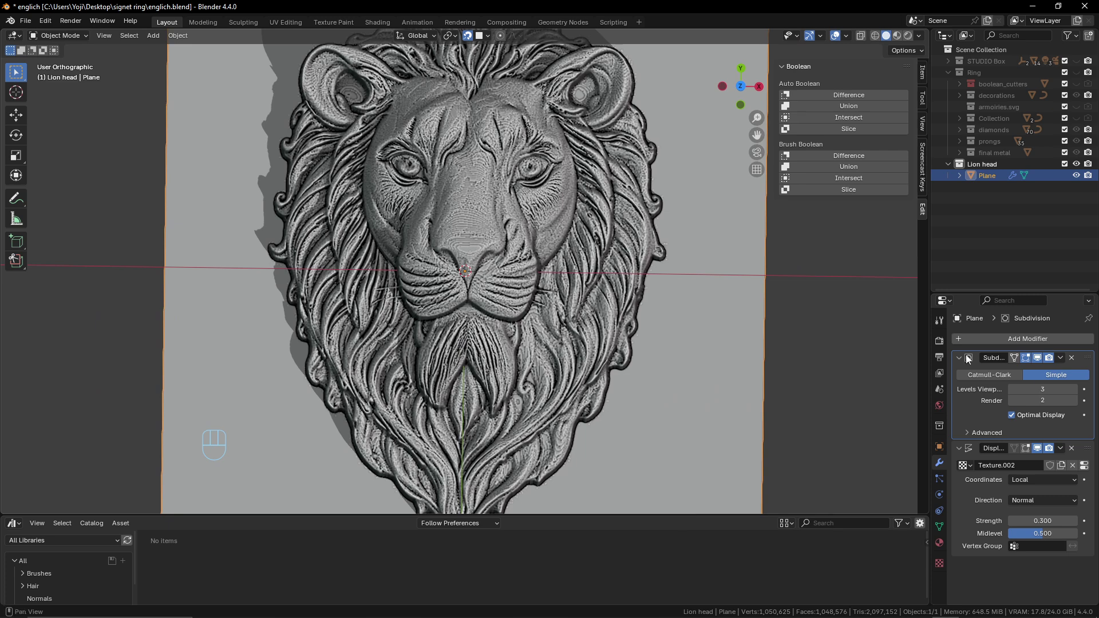
Step: Add a Smooth modifier to the lion plane after the Displace modifier
click(1033, 339)
mouse_move(1034, 341)
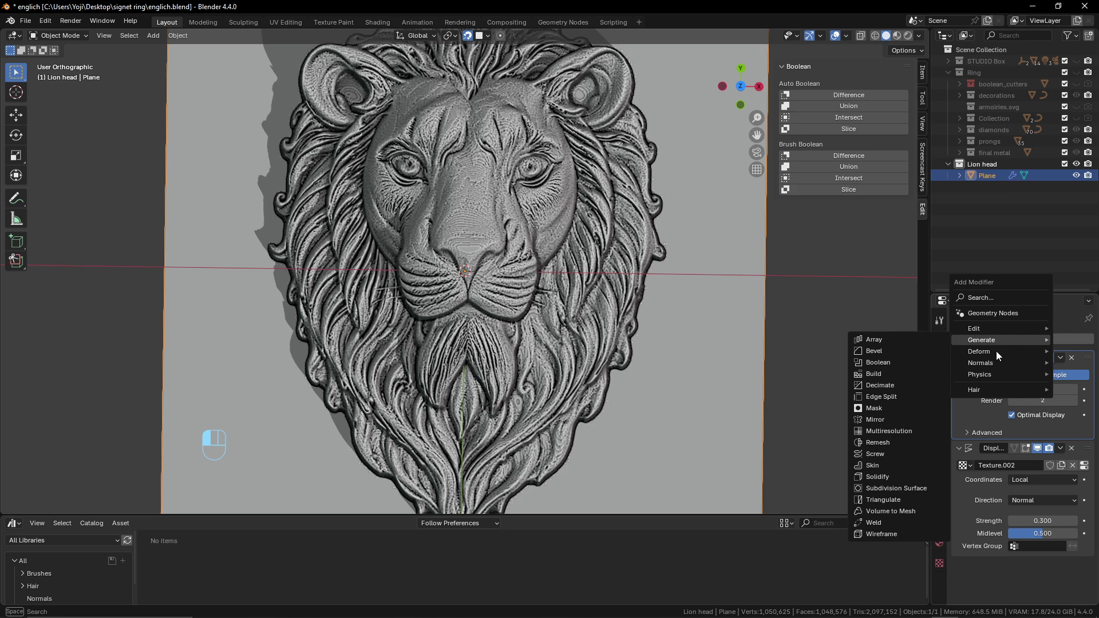
mouse_move(996, 352)
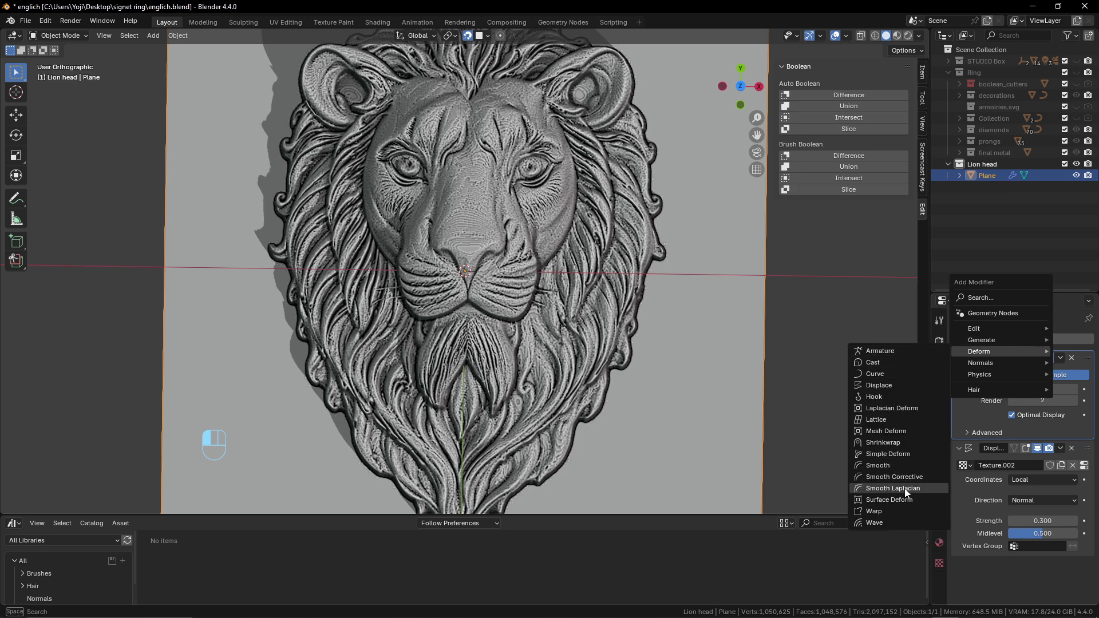
click(891, 465)
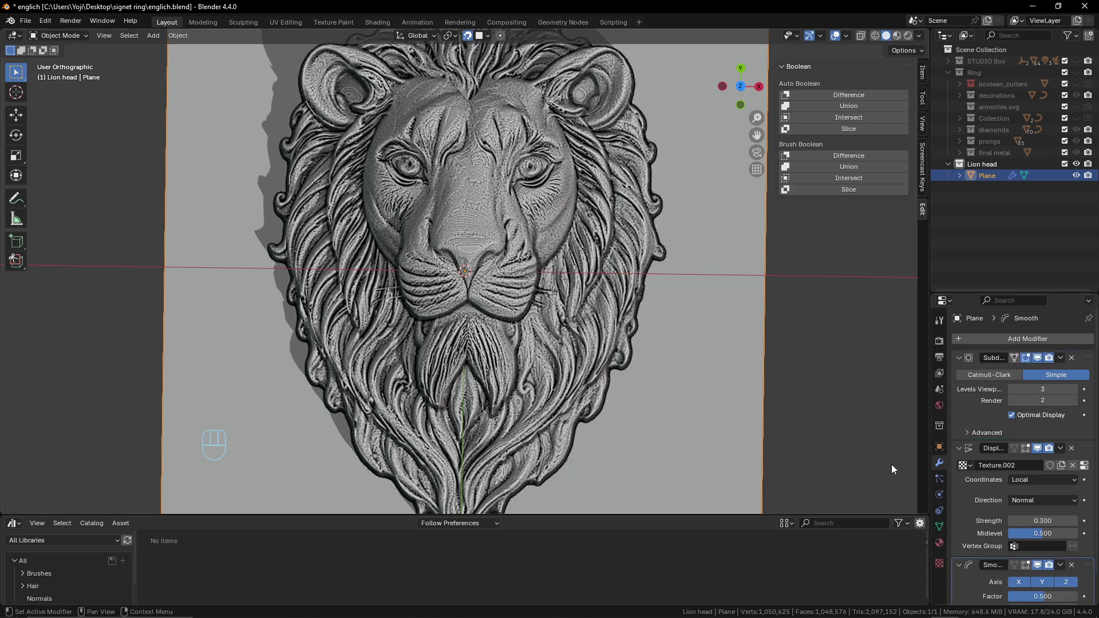
scroll(1031, 515, down, 1)
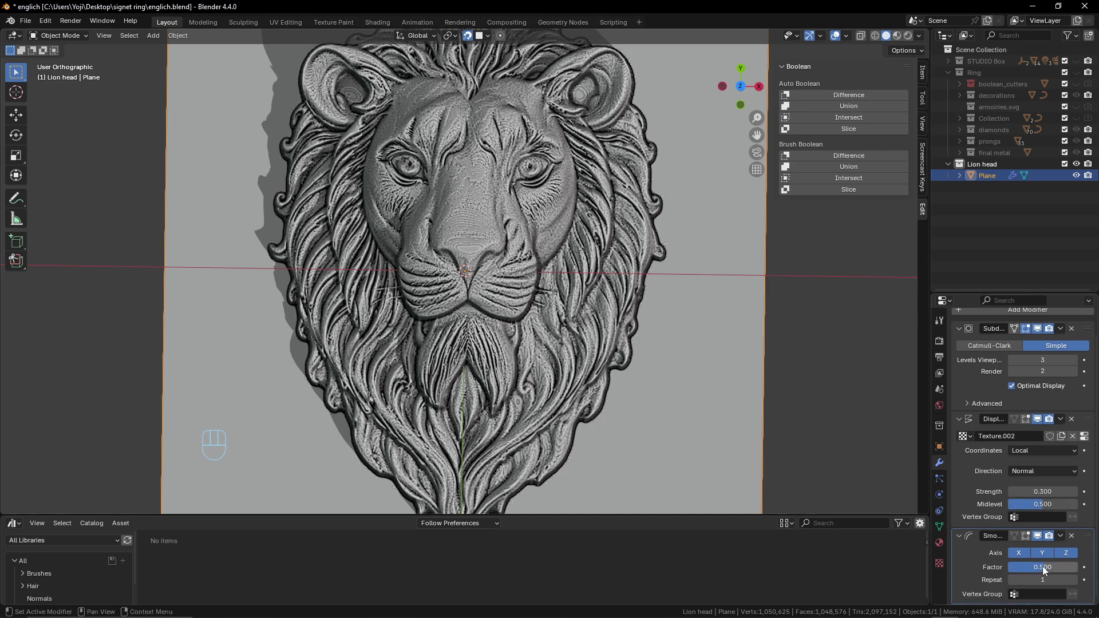
Step: Set the Smooth modifier's repeat count to 8 and its factor to 0.8
click(1067, 576)
key(Return)
click(1076, 581)
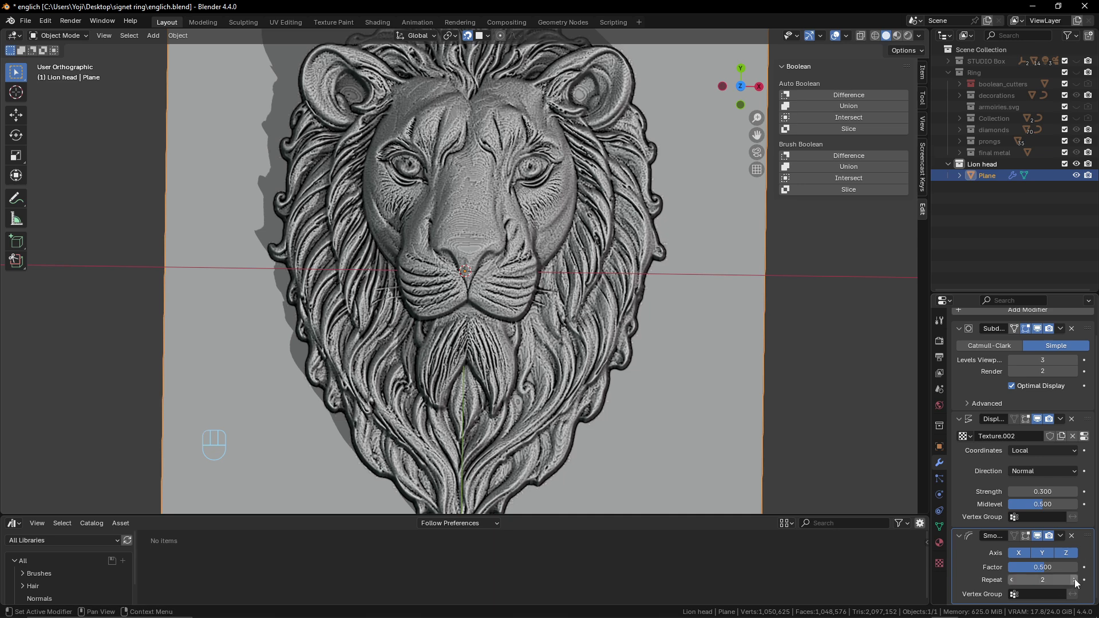
click(1075, 580)
click(1075, 581)
click(1075, 580)
click(1075, 581)
click(1076, 581)
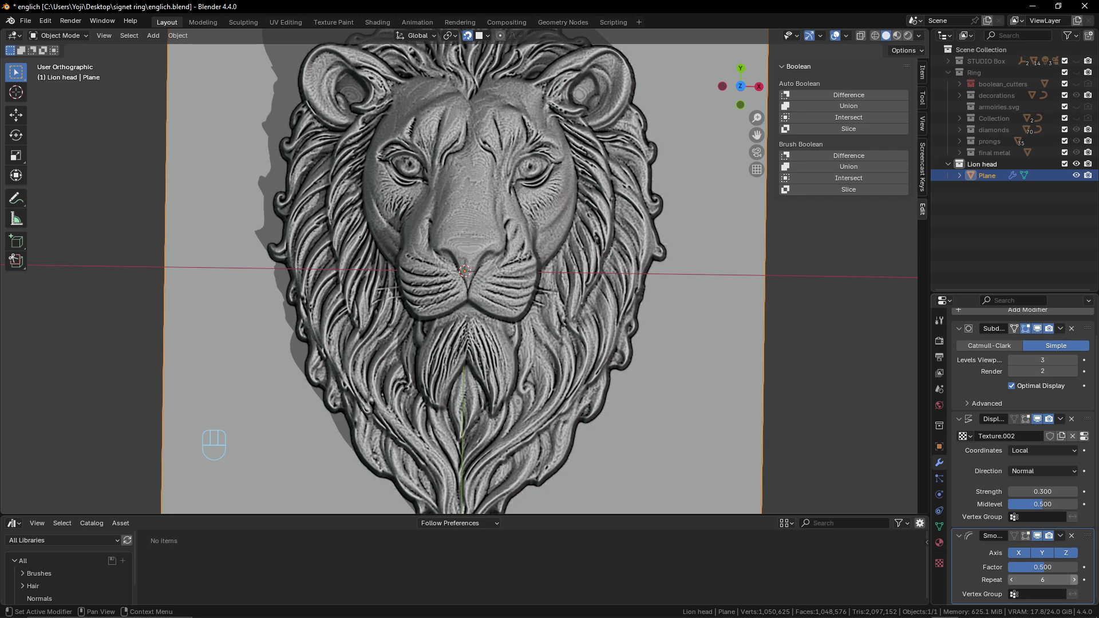
click(1075, 581)
click(1050, 568)
text(0.8)
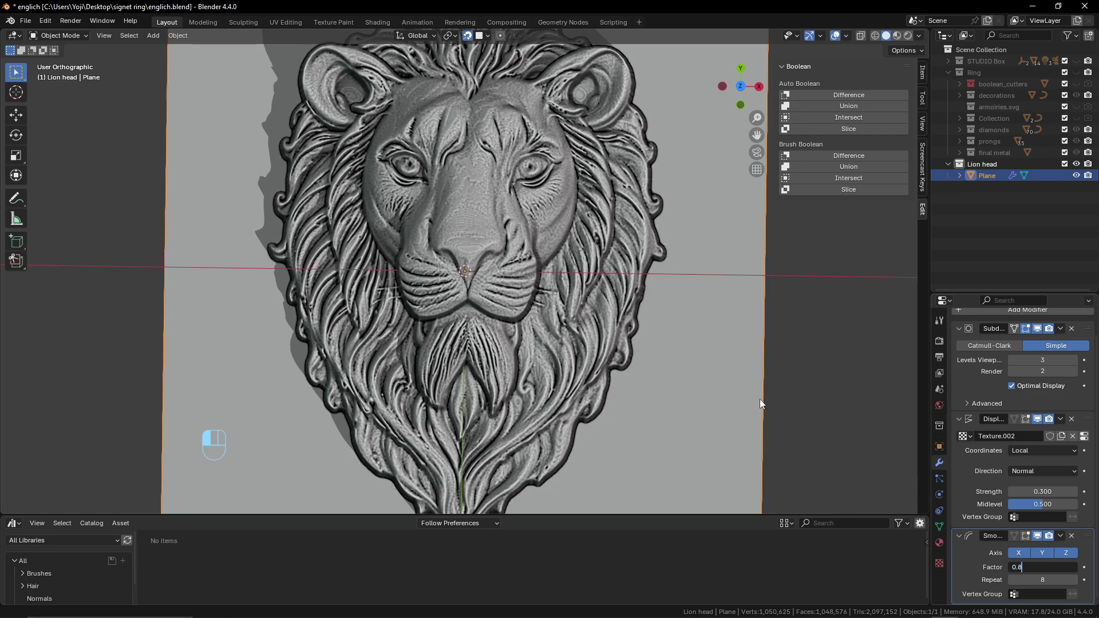
key(Return)
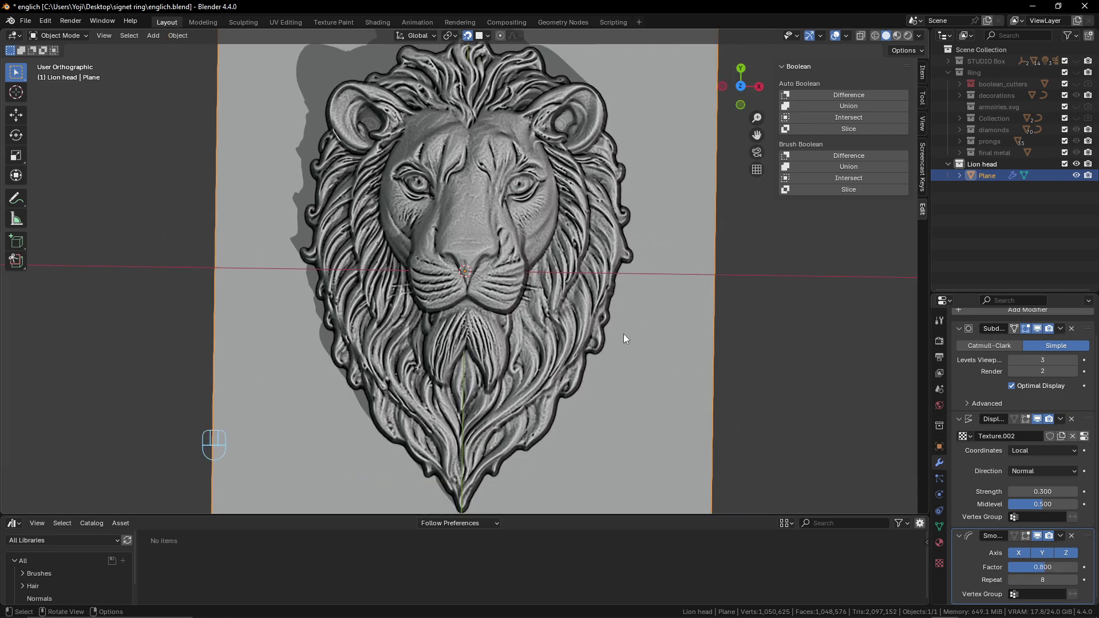
Step: Remove the Smooth modifier and add a Smooth Corrective modifier to the lion plane instead
click(1072, 536)
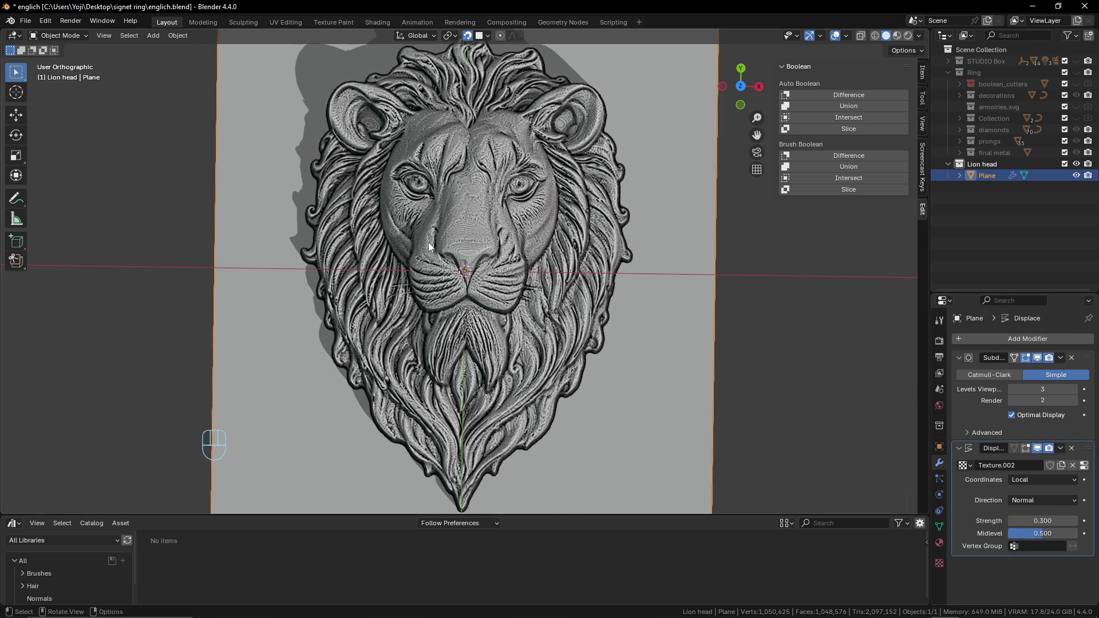
click(1043, 341)
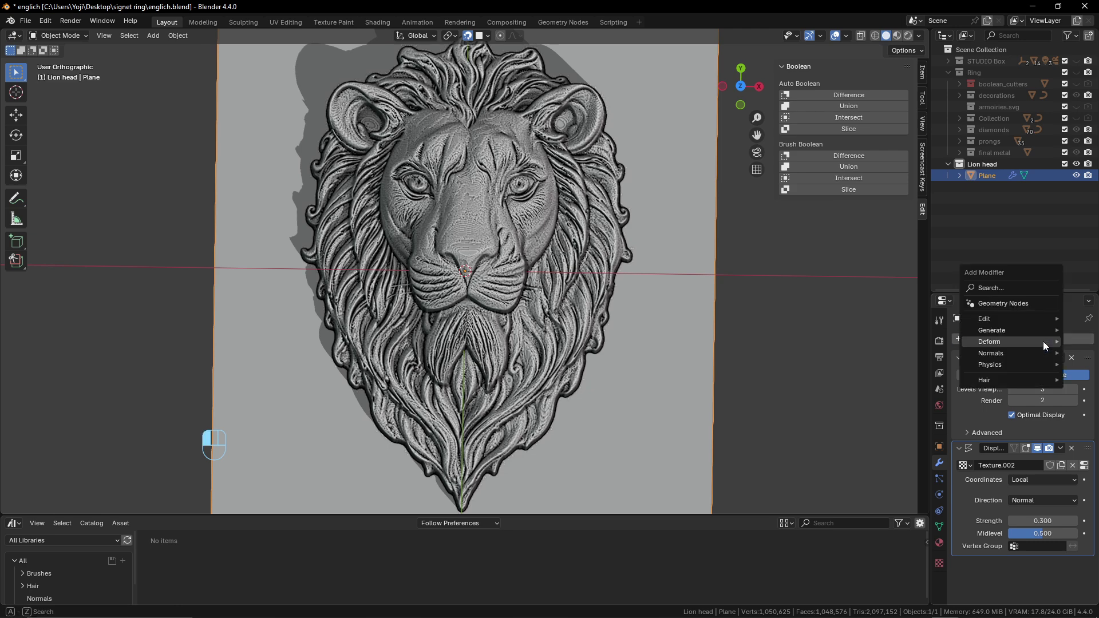
mouse_move(1043, 341)
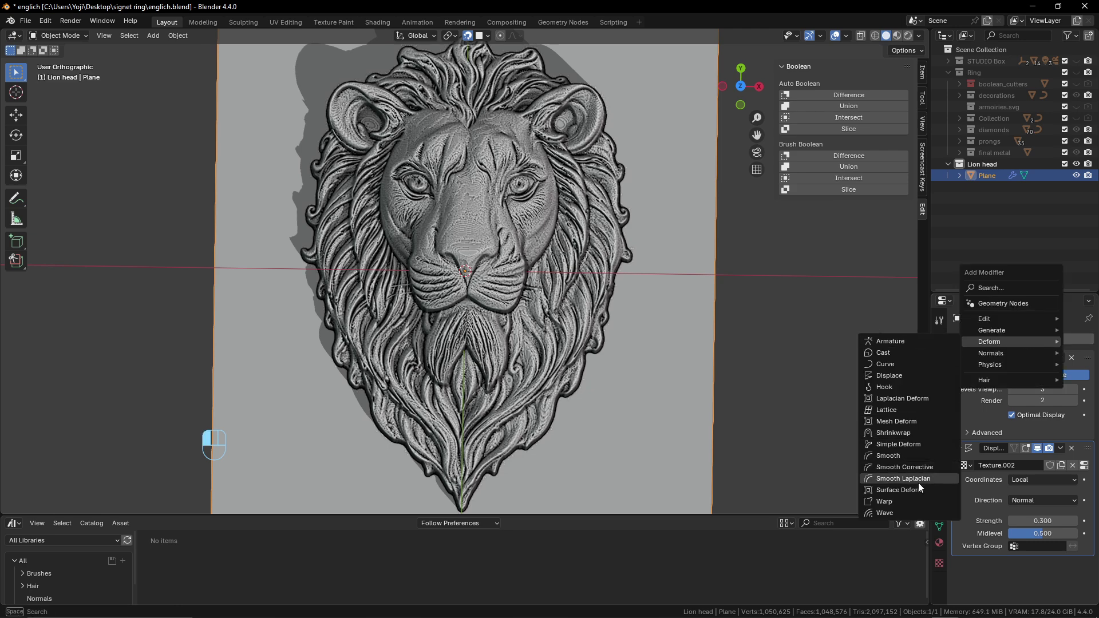
click(905, 467)
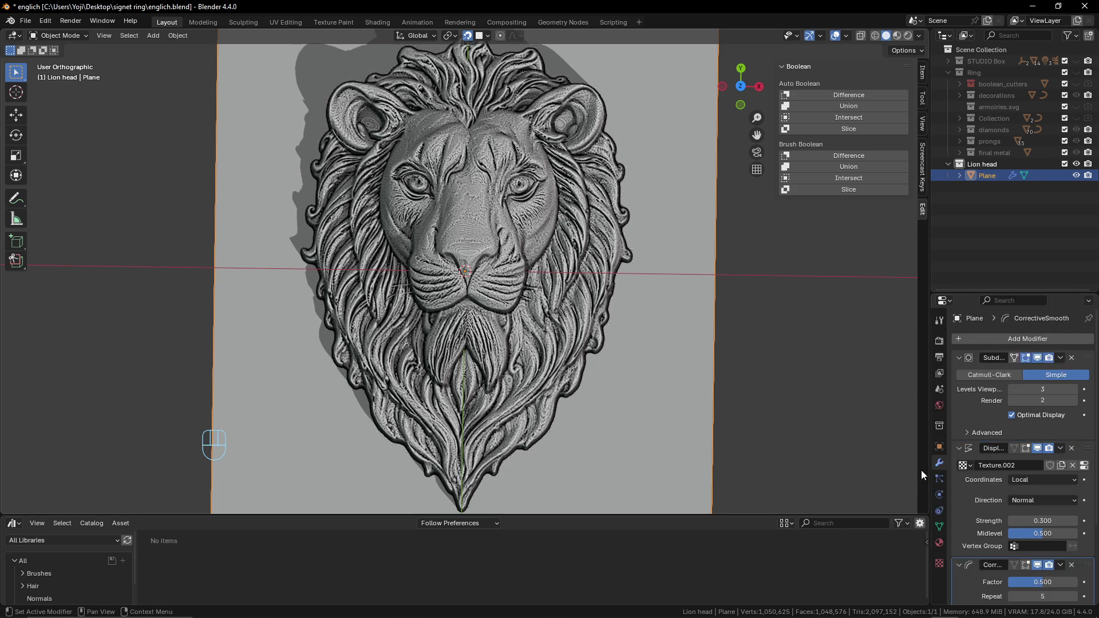
Step: Set the Corrective Smooth modifier's rest source to Bind Coords and bind it to the mesh
scroll(1020, 438, down, 2)
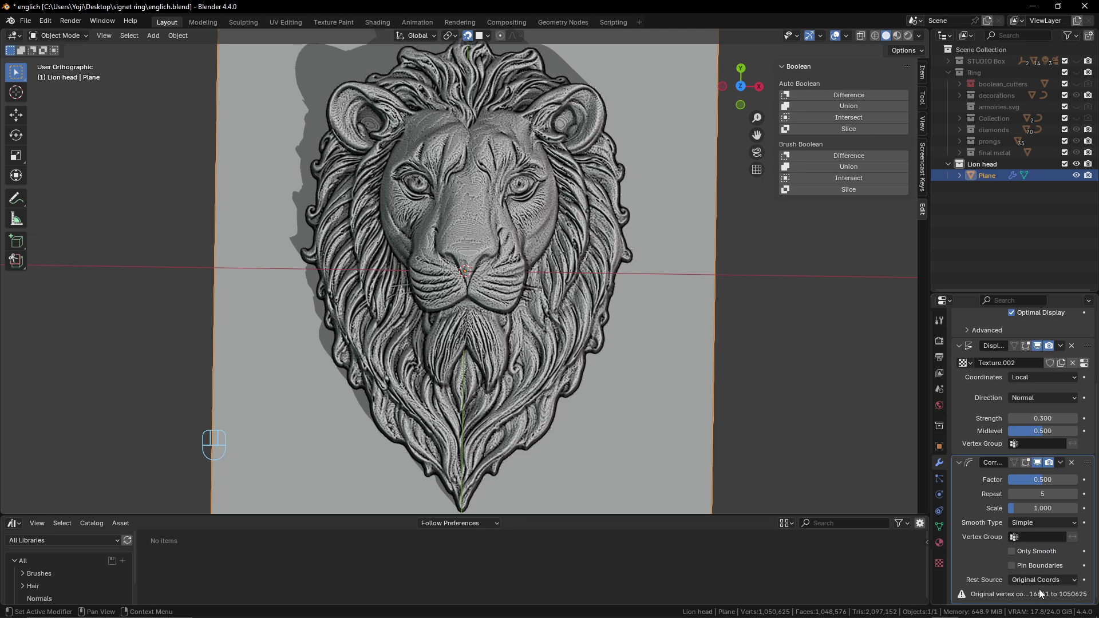
click(1057, 581)
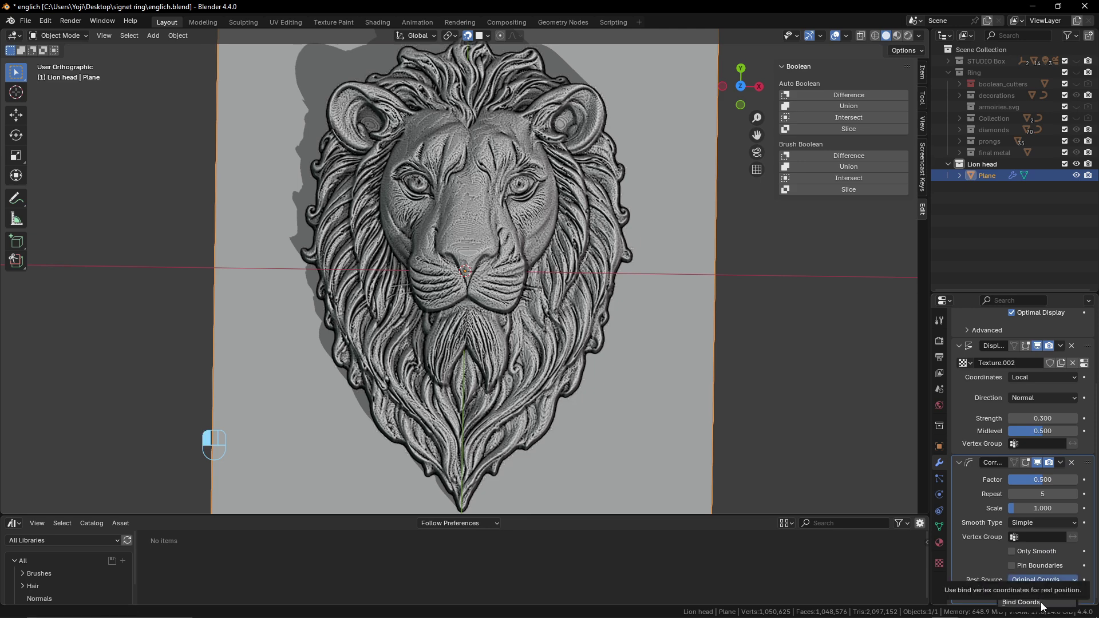
click(1041, 604)
click(1024, 595)
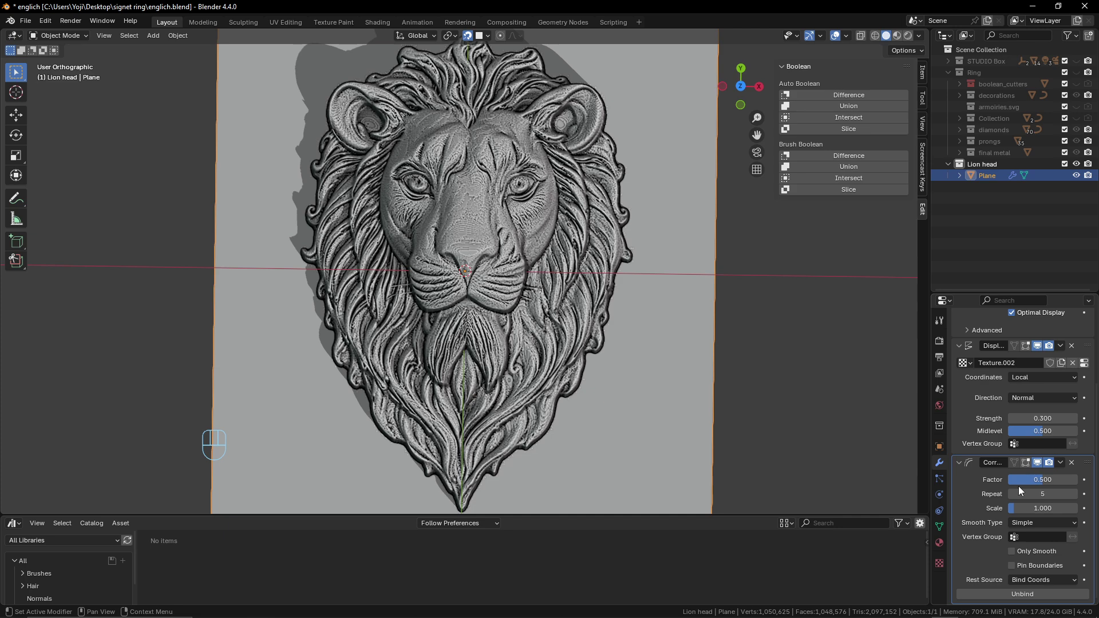
Step: Set the Corrective Smooth modifier's factor to 1 and its scale to 0.1
click(1049, 481)
text(1)
key(Return)
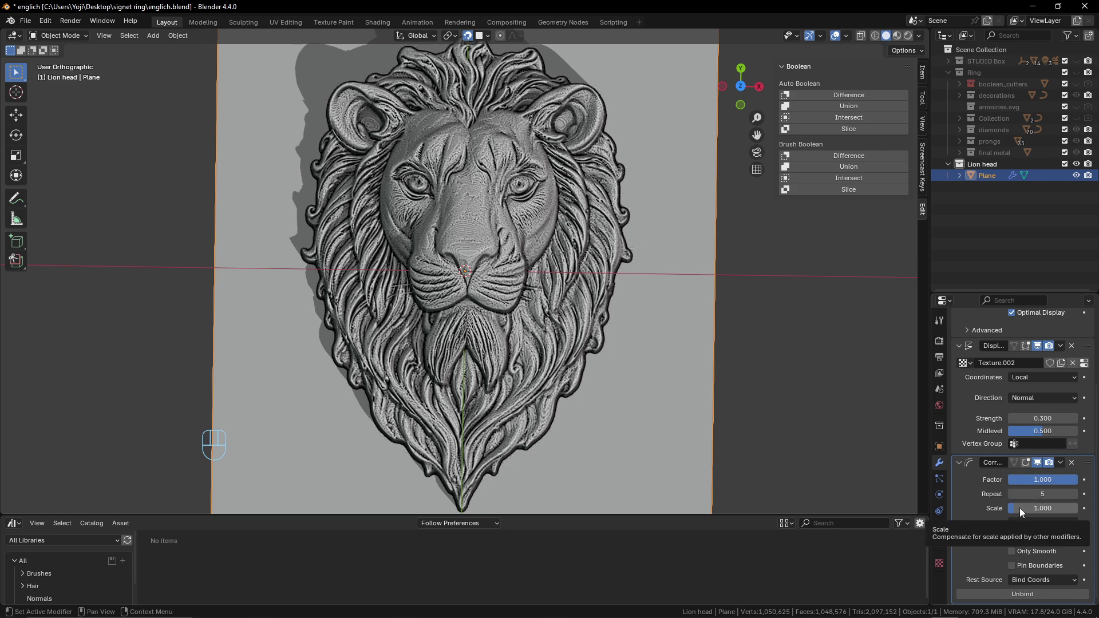
click(1019, 507)
text(0.1)
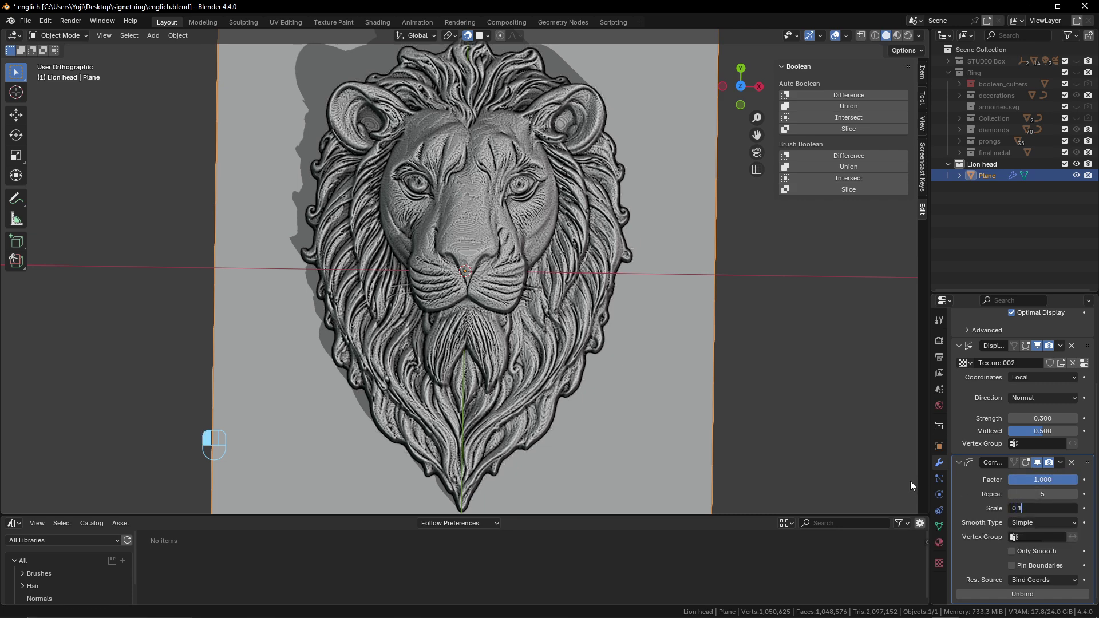
key(Return)
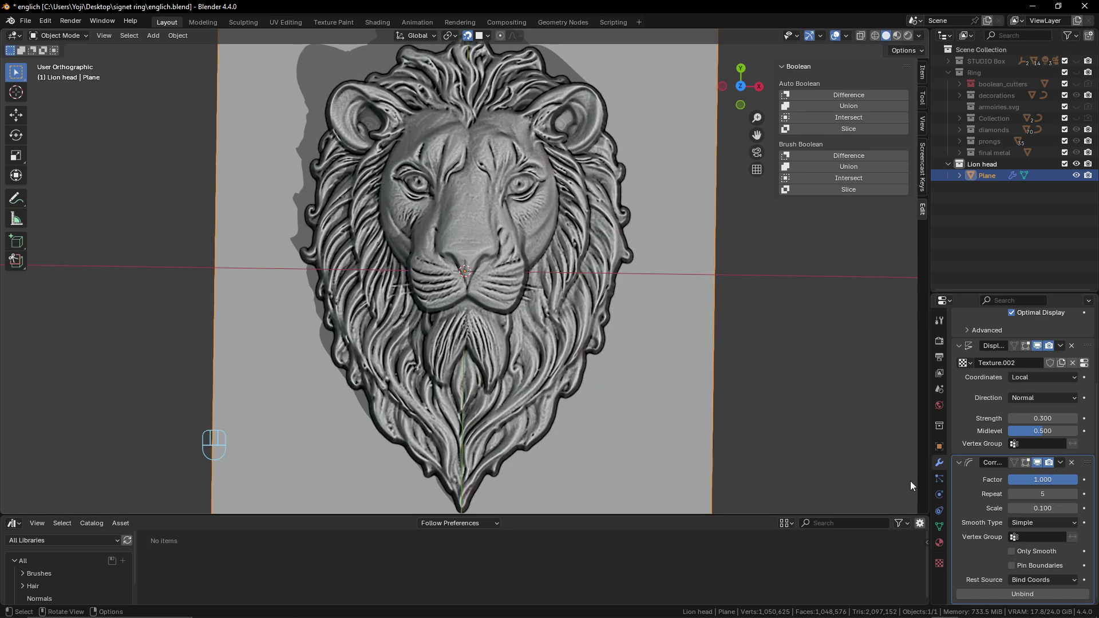
Step: Try a Corrective Smooth scale of 0.2, and settle on a scale of 0.3
click(1046, 508)
text(0.2)
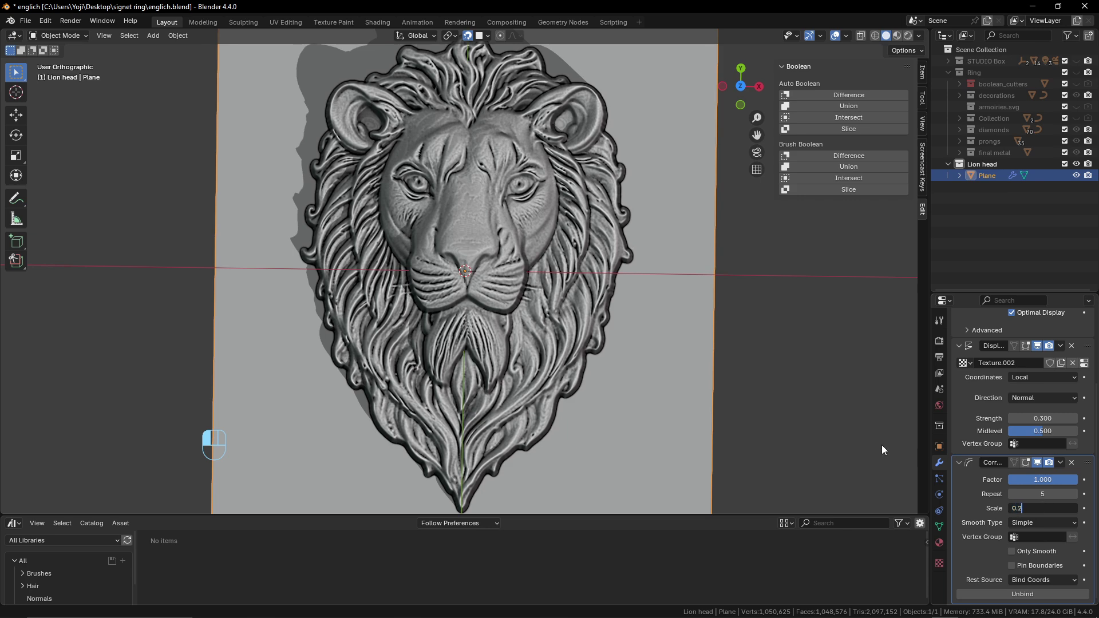
key(Return)
click(1043, 508)
text(0.3)
key(Return)
scroll(693, 322, down, 2)
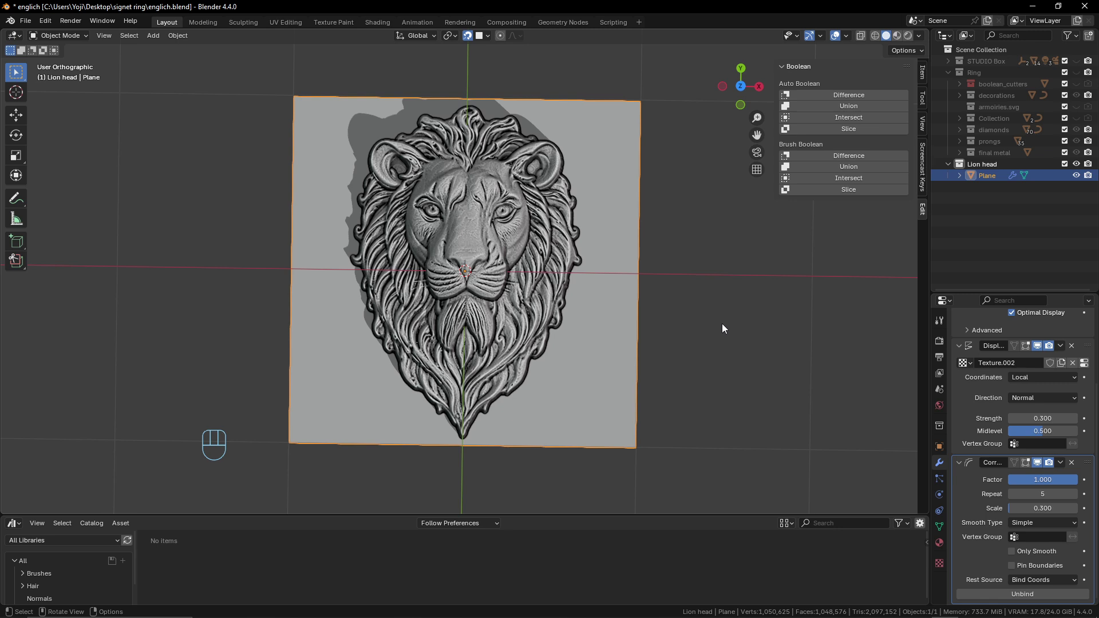
Step: Compare the lion relief with and without the Corrective Smooth modifier in the viewport, leaving the modifier enabled
click(1038, 463)
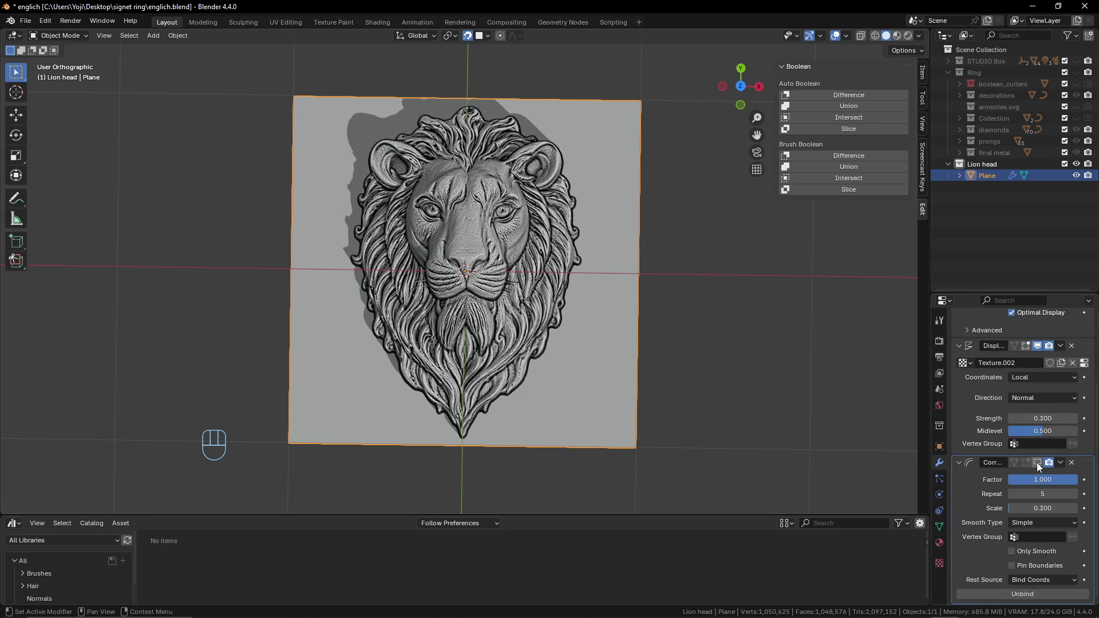
click(1038, 463)
click(1037, 462)
click(1038, 463)
scroll(490, 204, up, 2)
scroll(580, 248, down, 3)
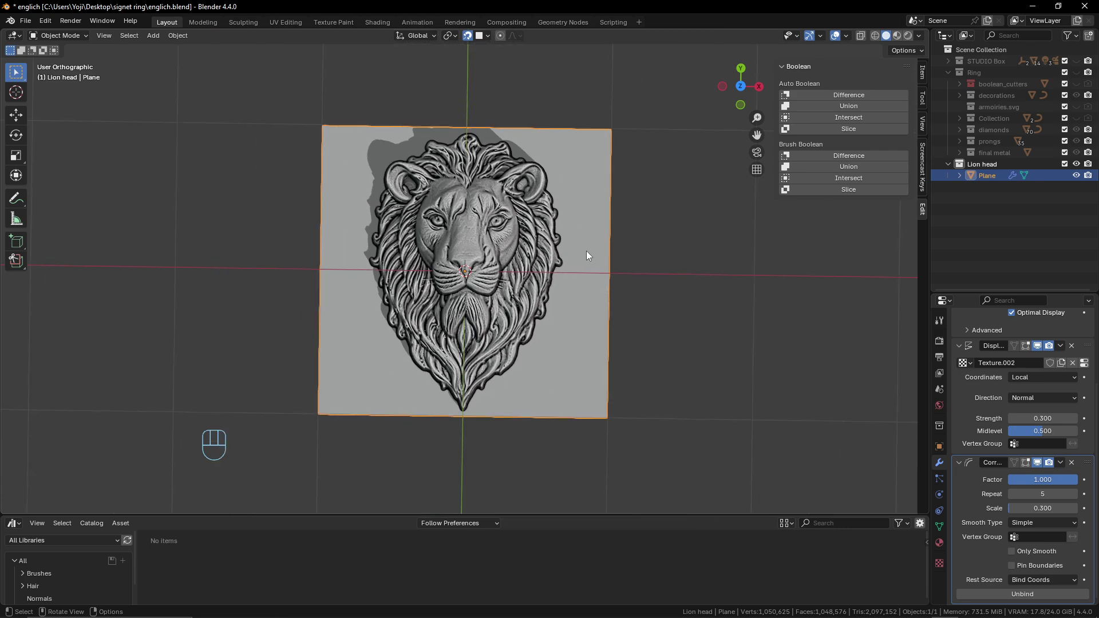
Step: In the right side view, add a 2 mm cube at the world origin and scale it up by about 1.32
drag(548, 349, 284, 219)
drag(606, 325, 524, 325)
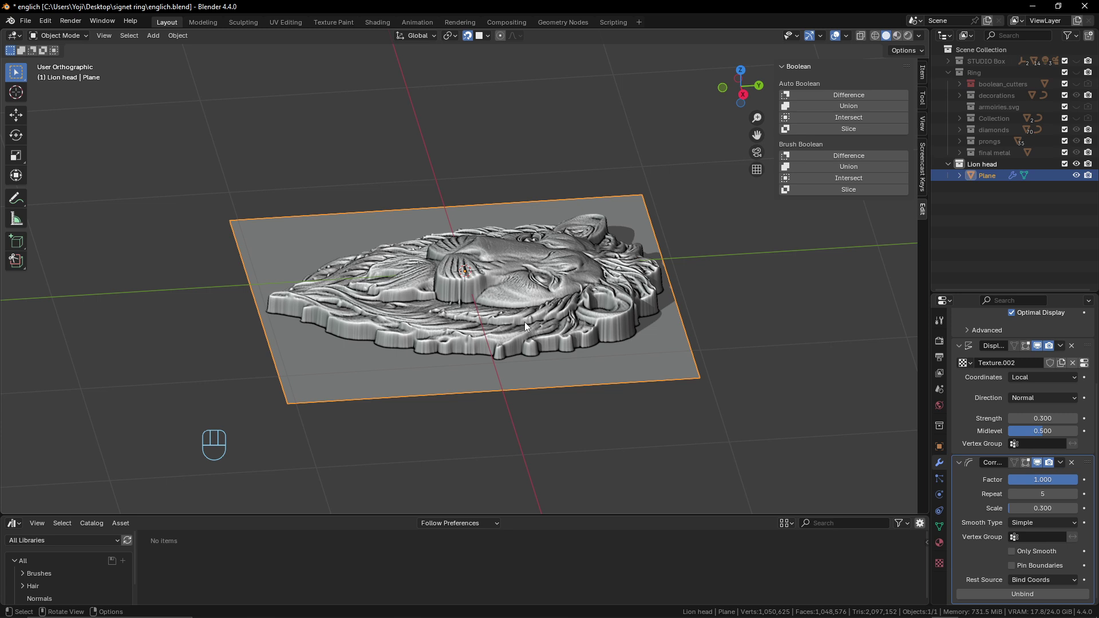
drag(525, 321, 508, 286)
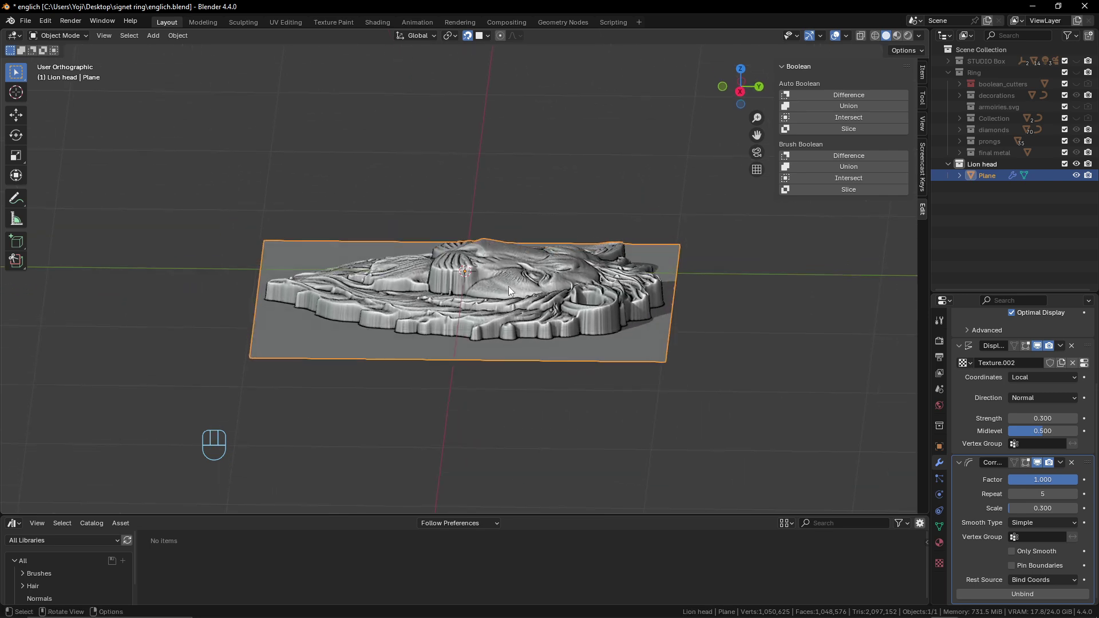
key(KP_Decimal)
key(KP_3)
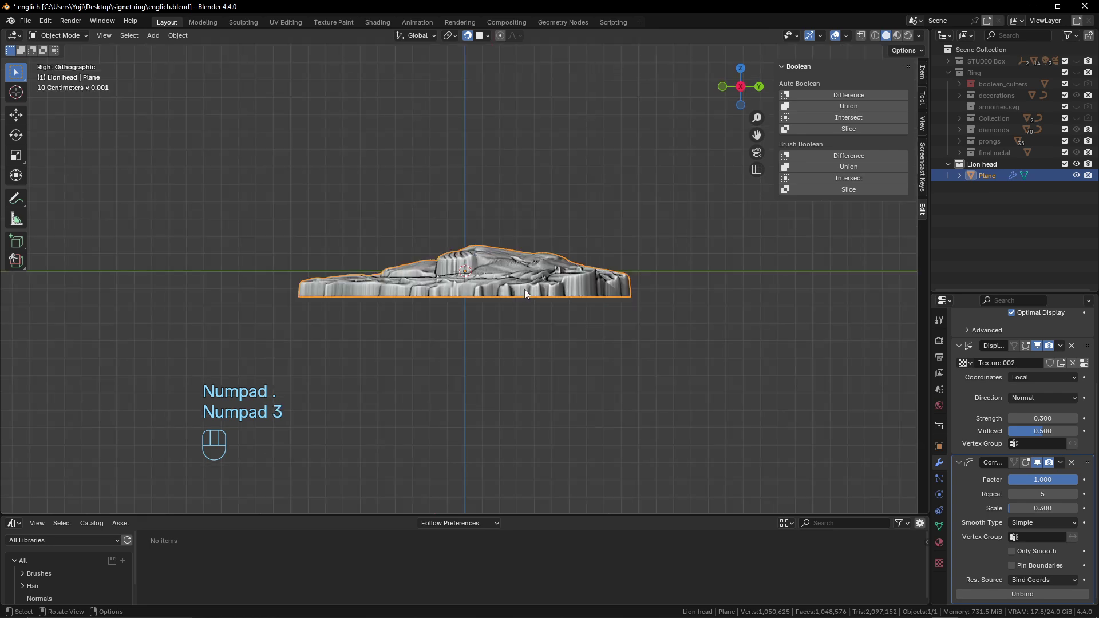
key(shift+a)
mouse_move(548, 293)
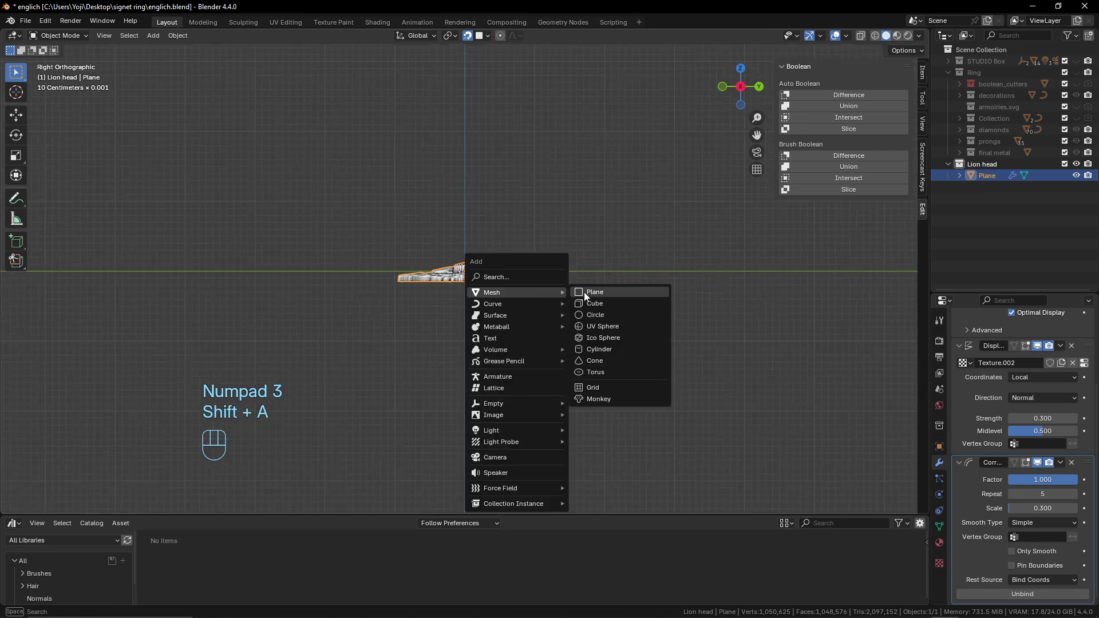
click(603, 304)
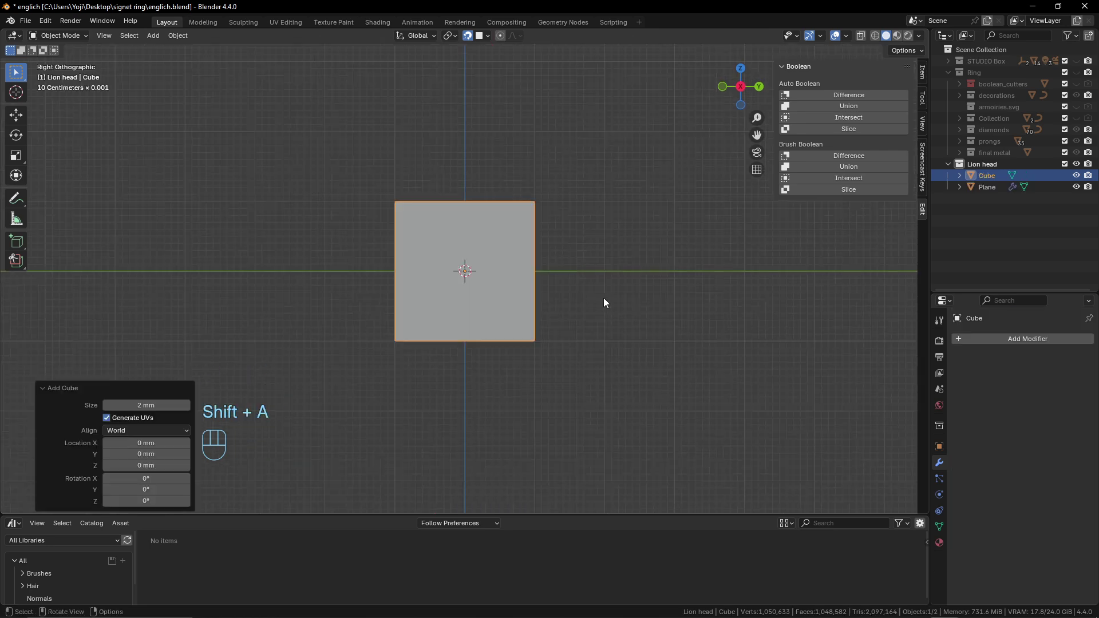
key(s)
click(656, 302)
key(g)
key(z)
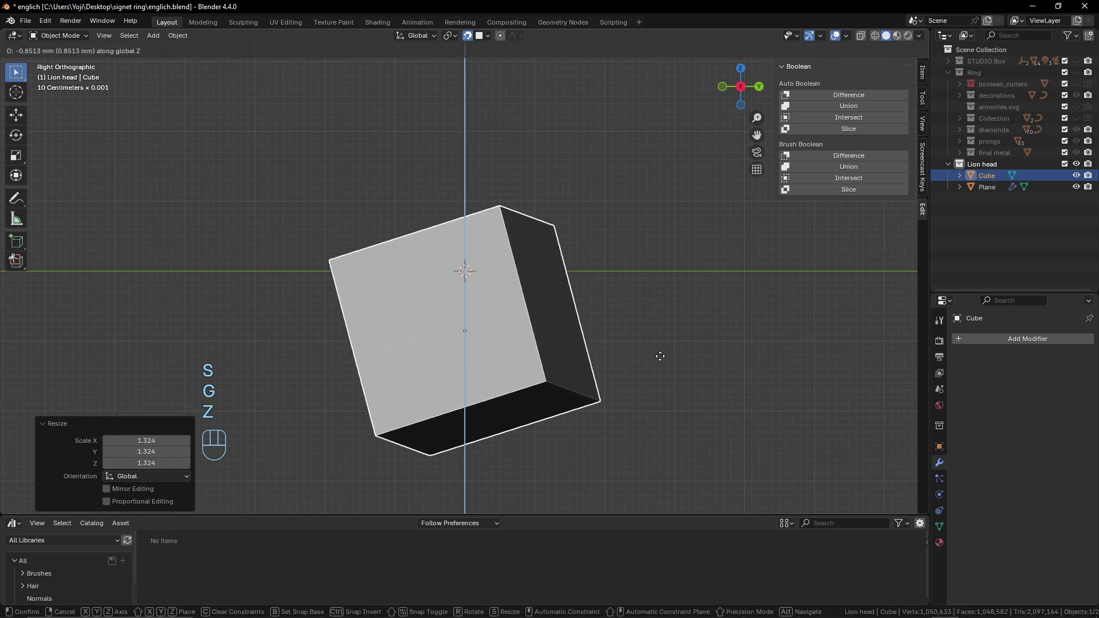
right_click(658, 363)
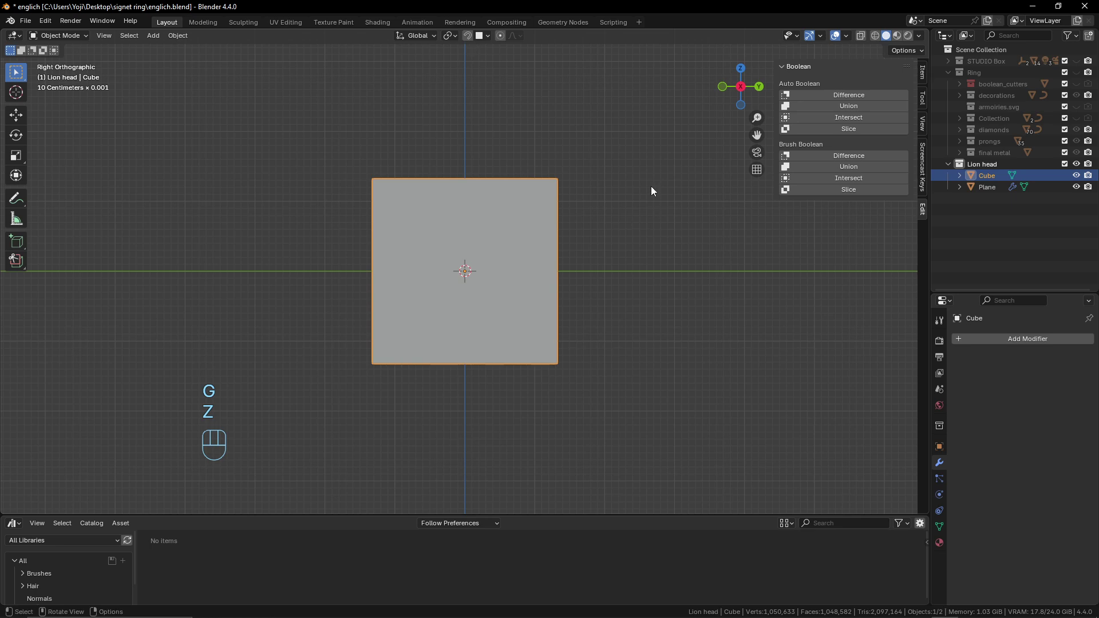
Step: Lower the cube about 1.44 mm along Z, and raise it about 0.01 mm so its upper face meets the lion relief's base
key(g)
key(z)
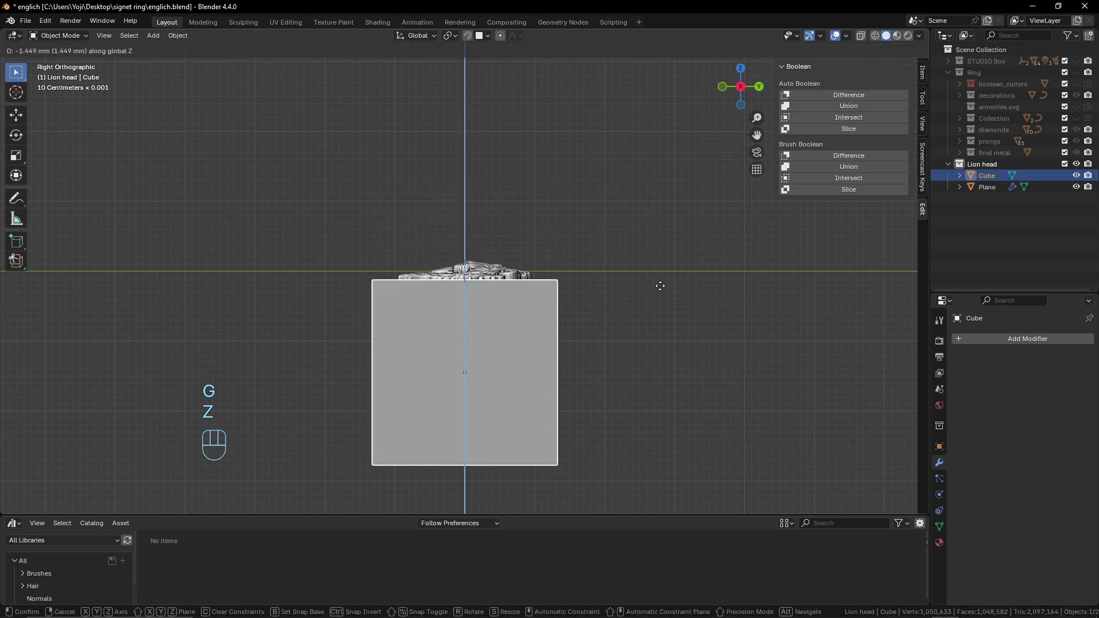
click(658, 285)
scroll(534, 327, up, 5)
scroll(533, 329, up, 2)
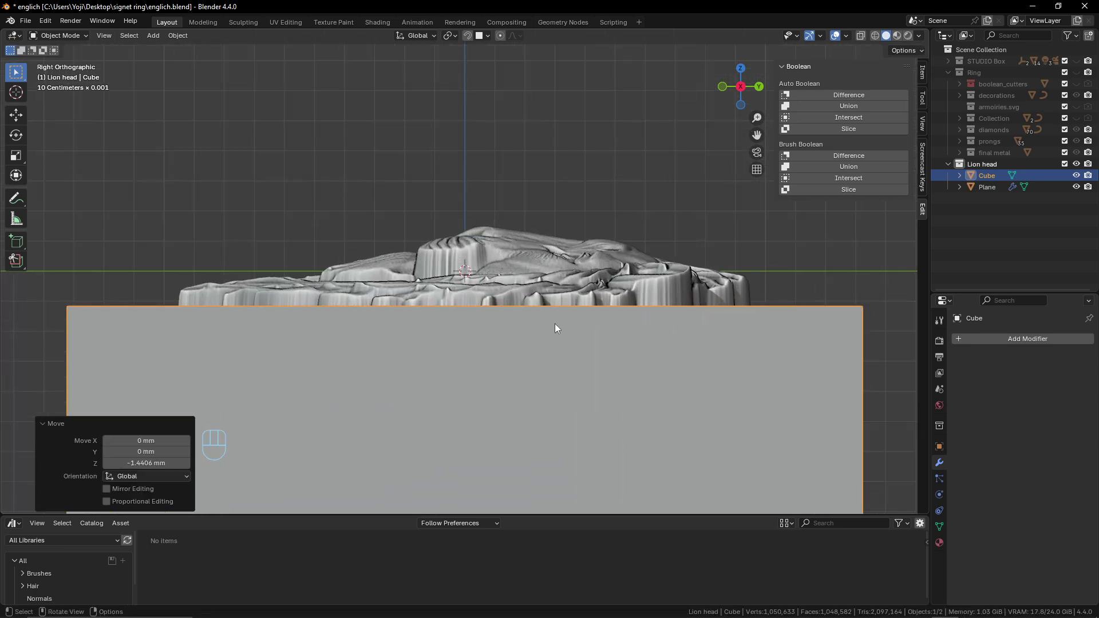
key(g)
key(z)
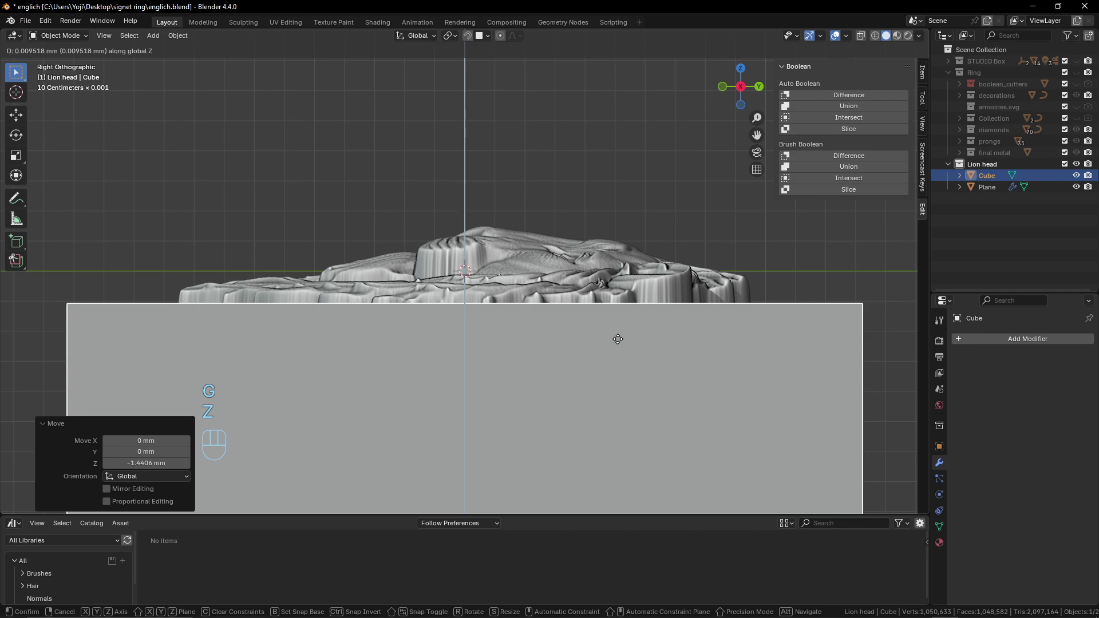
click(618, 339)
Step: Add the lion relief plane to the cube selection as the active object
drag(618, 339, 455, 249)
scroll(475, 318, down, 4)
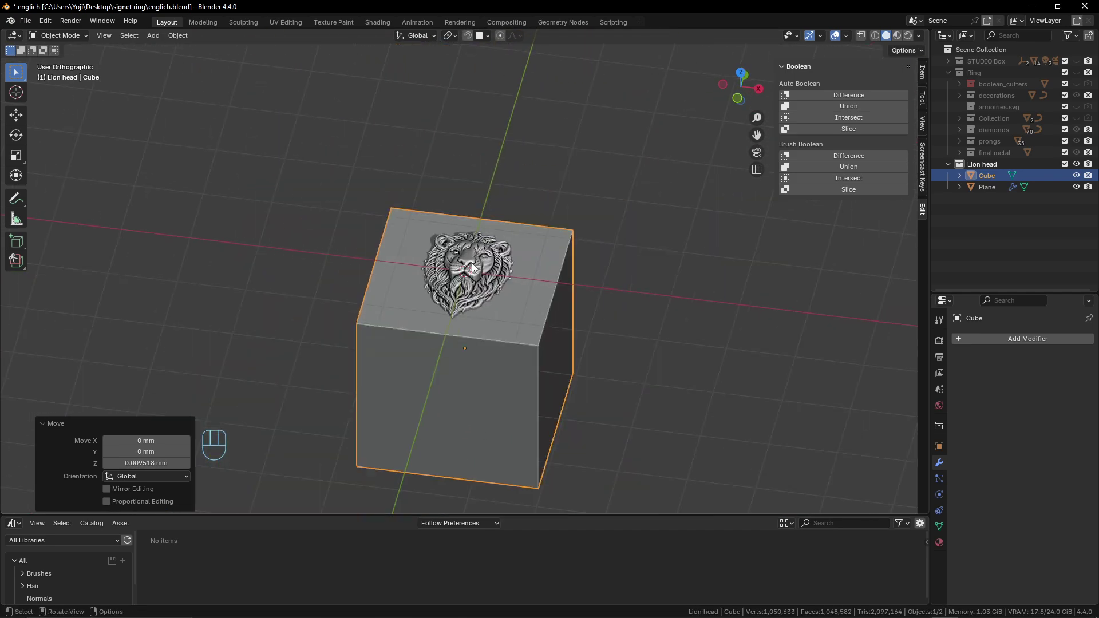
scroll(475, 319, up, 3)
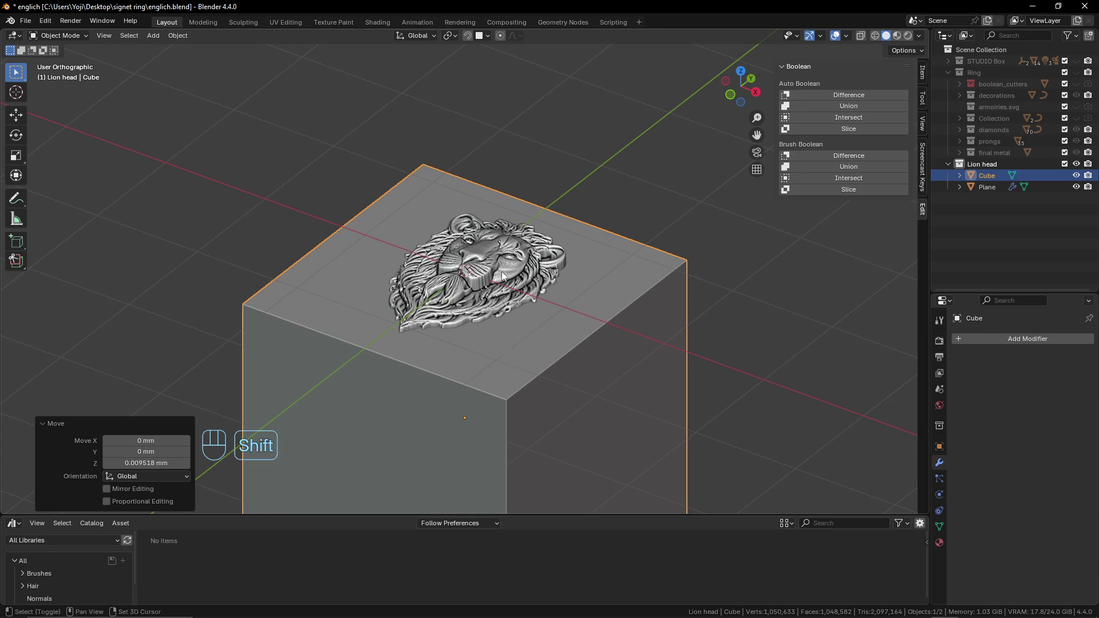
shift+click(498, 312)
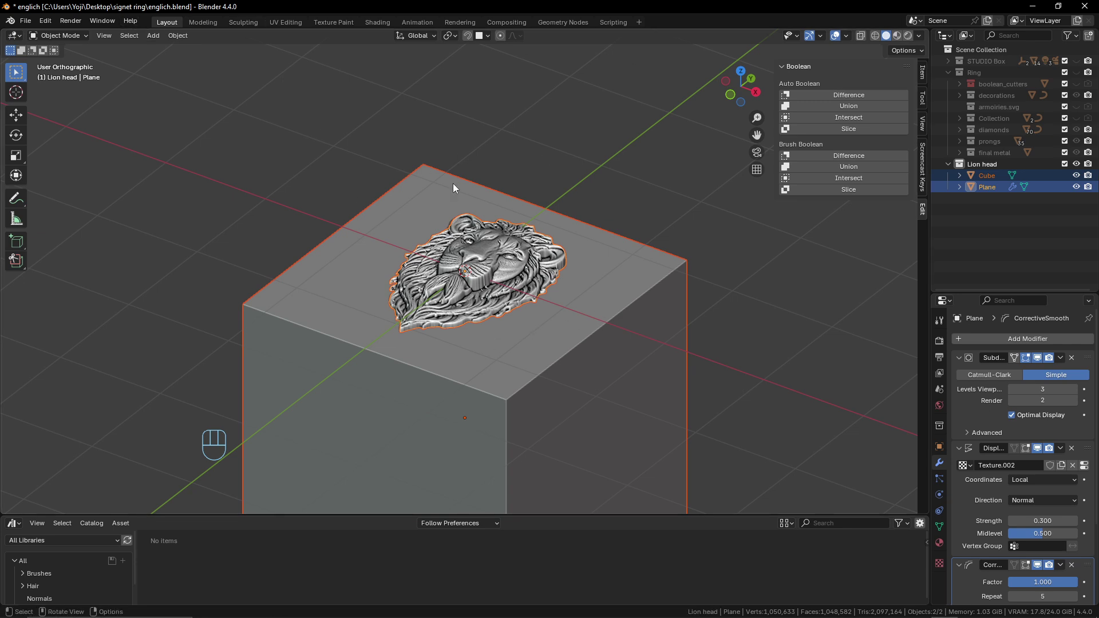
Step: Check in the preferences that the Bool Tool add-on is enabled, and close them
click(45, 21)
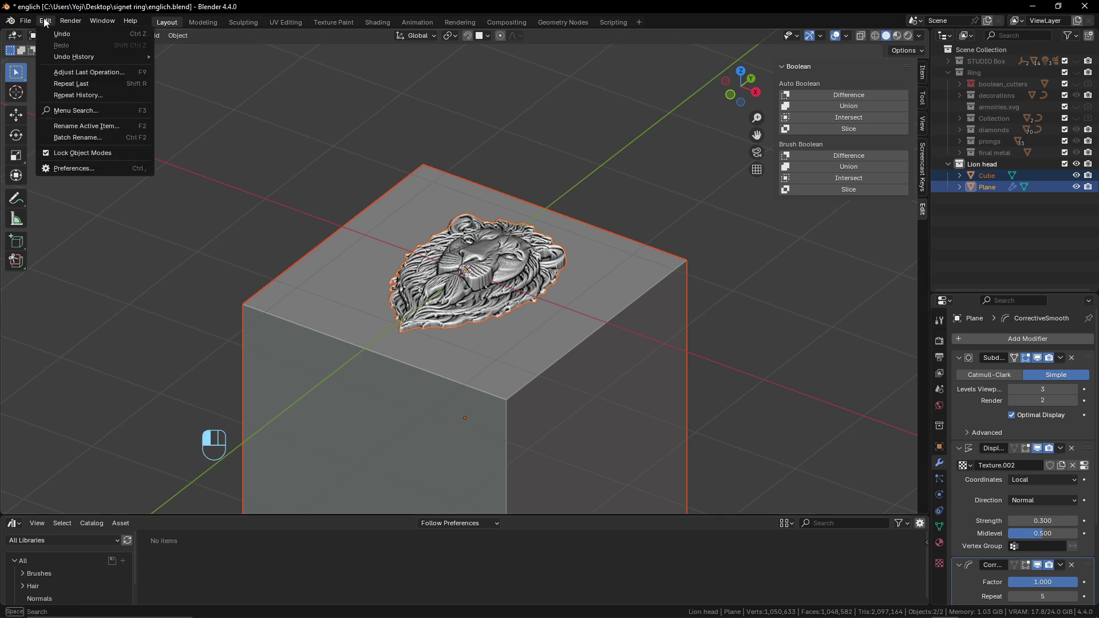
click(74, 169)
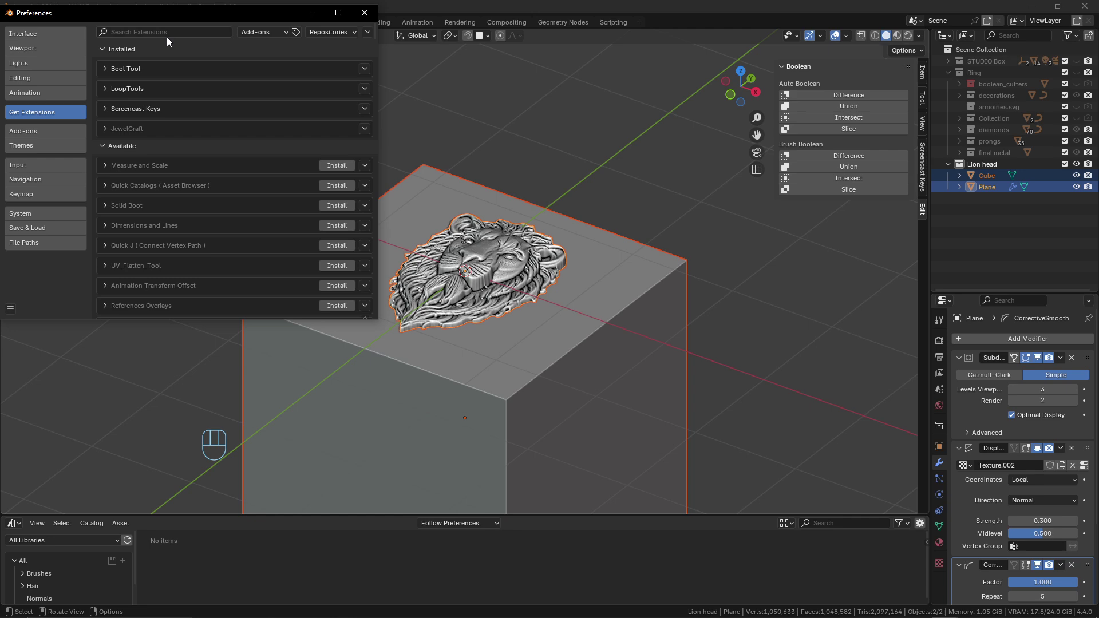
click(56, 129)
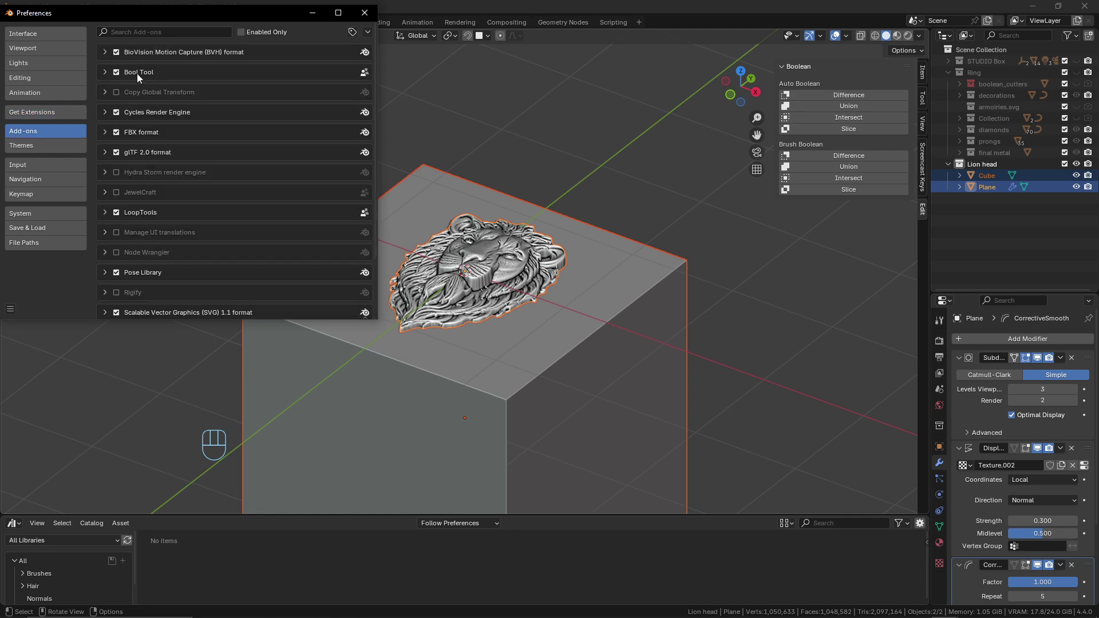
click(365, 13)
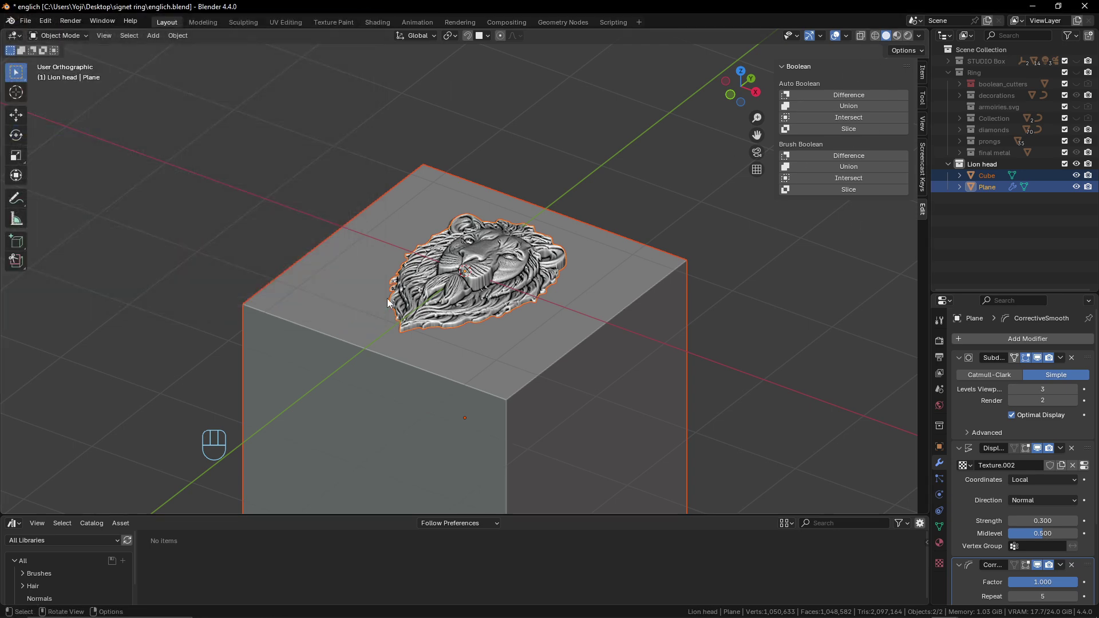
Step: Subtract the cube from the lion relief plane with an Auto Boolean Difference, and inspect the trimmed head
scroll(555, 287, up, 1)
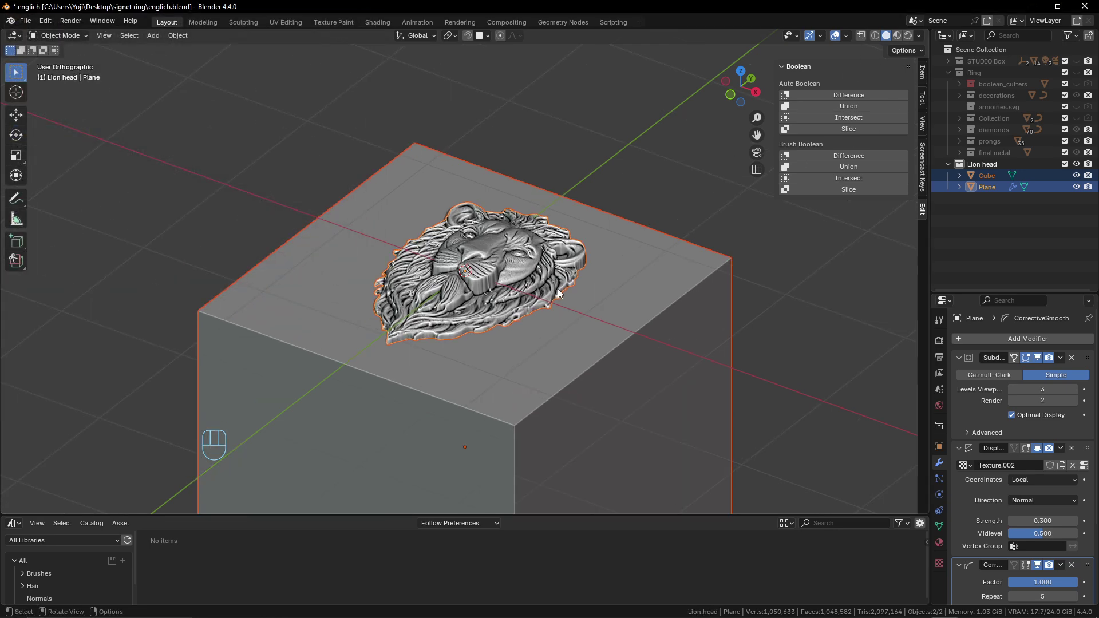
click(864, 95)
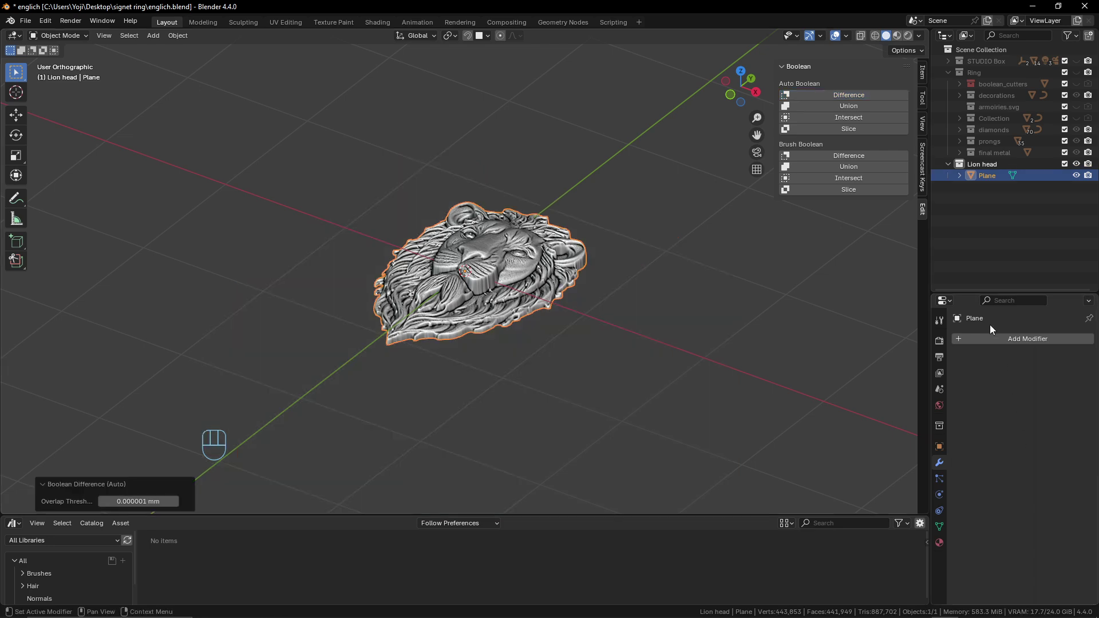
scroll(456, 333, up, 2)
drag(456, 332, 512, 377)
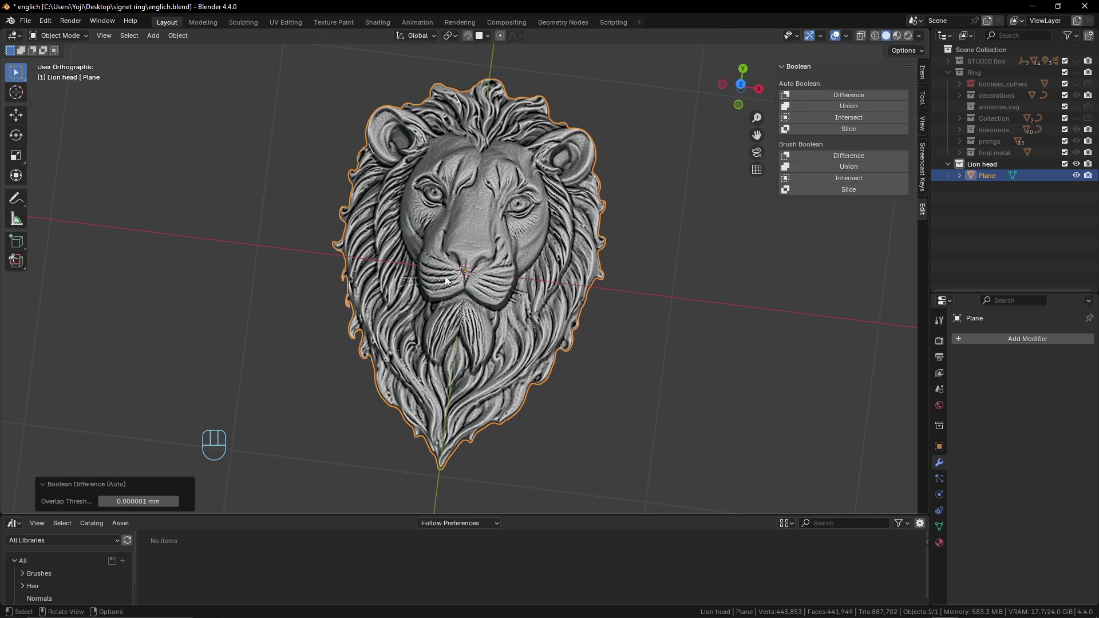
drag(431, 299, 458, 273)
drag(560, 282, 495, 298)
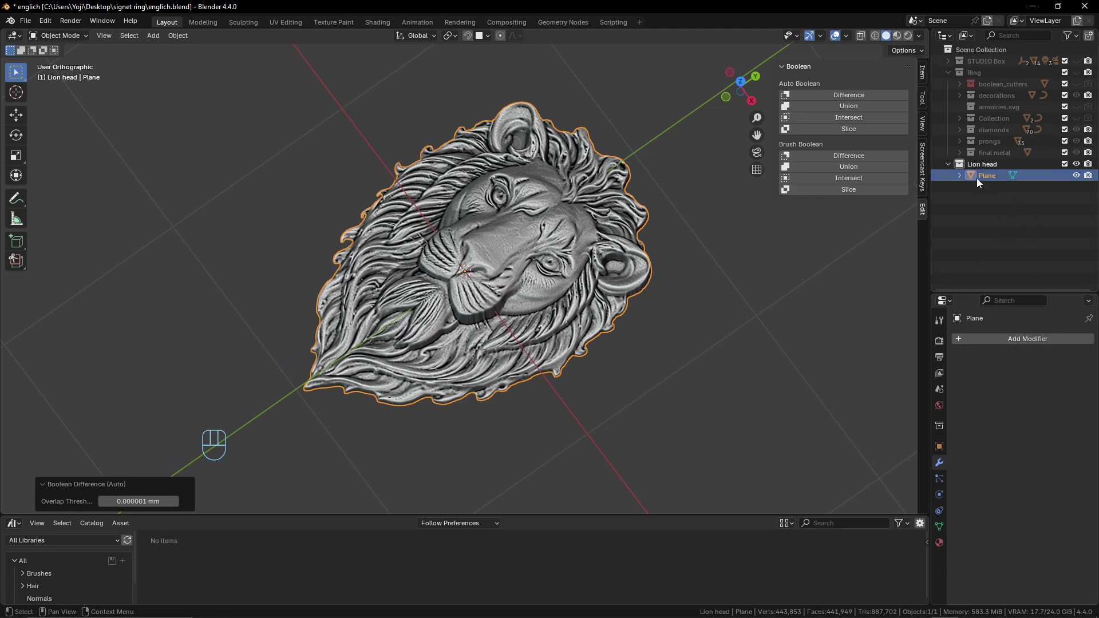
Step: Rename the trimmed relief object as lion head
double_click(997, 178)
text(lion head)
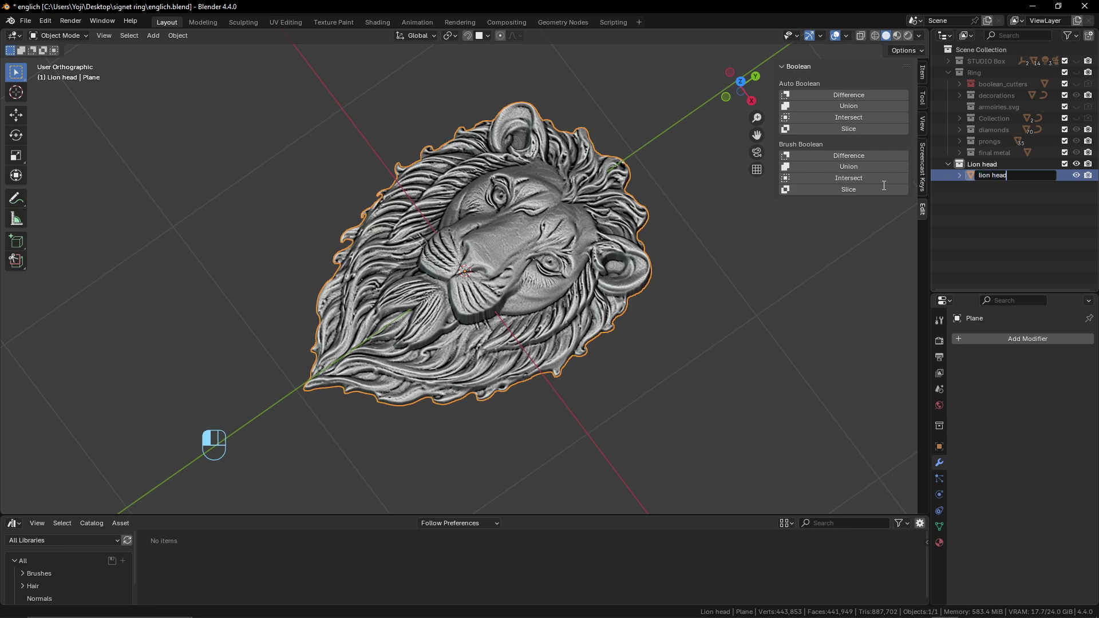
key(Return)
drag(467, 285, 517, 291)
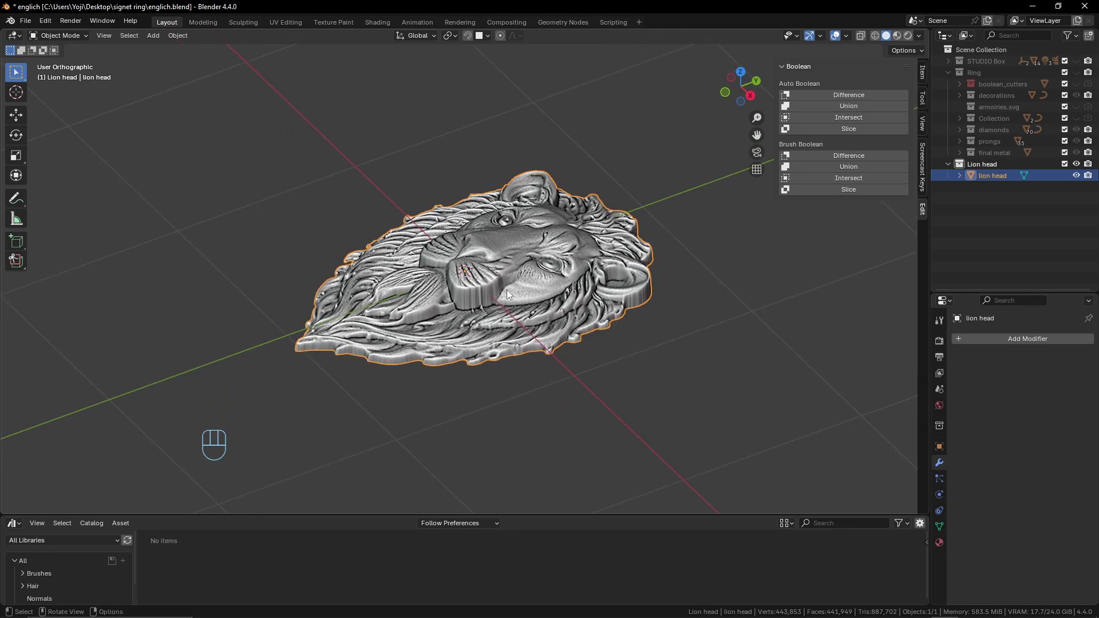
Step: Unhide the Ring collection and scale the lion head up uniformly by about 6.16
click(1077, 73)
scroll(534, 262, down, 12)
drag(520, 259, 552, 244)
key(s)
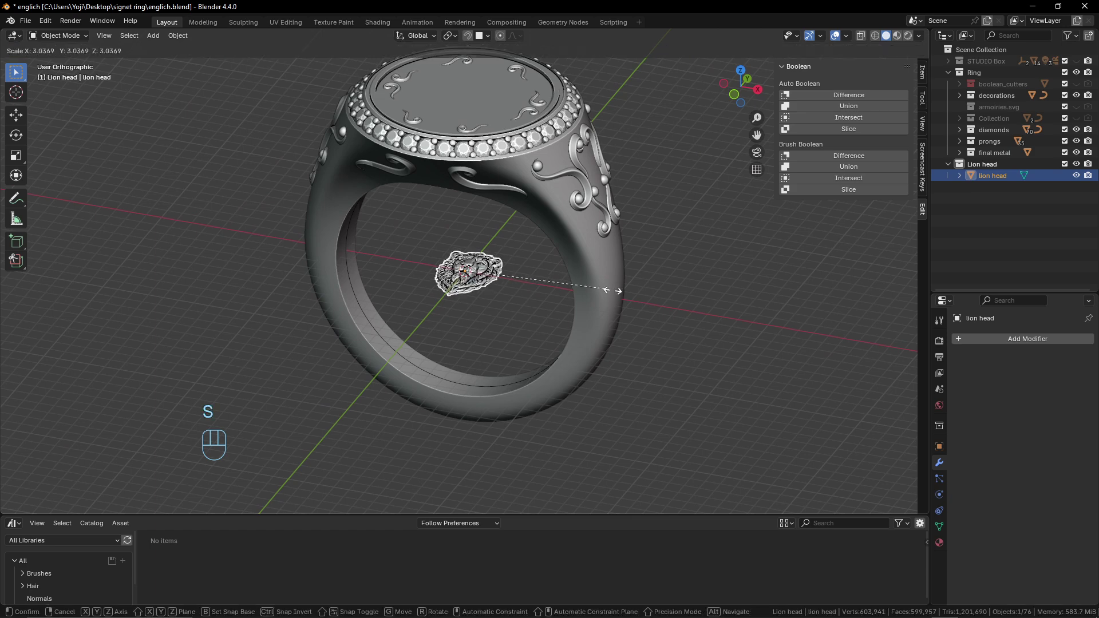
click(756, 297)
Step: Raise the lion head about 12.86 mm along Z to the signet face, and sink it about 0.045 mm into the surface
key(g)
key(z)
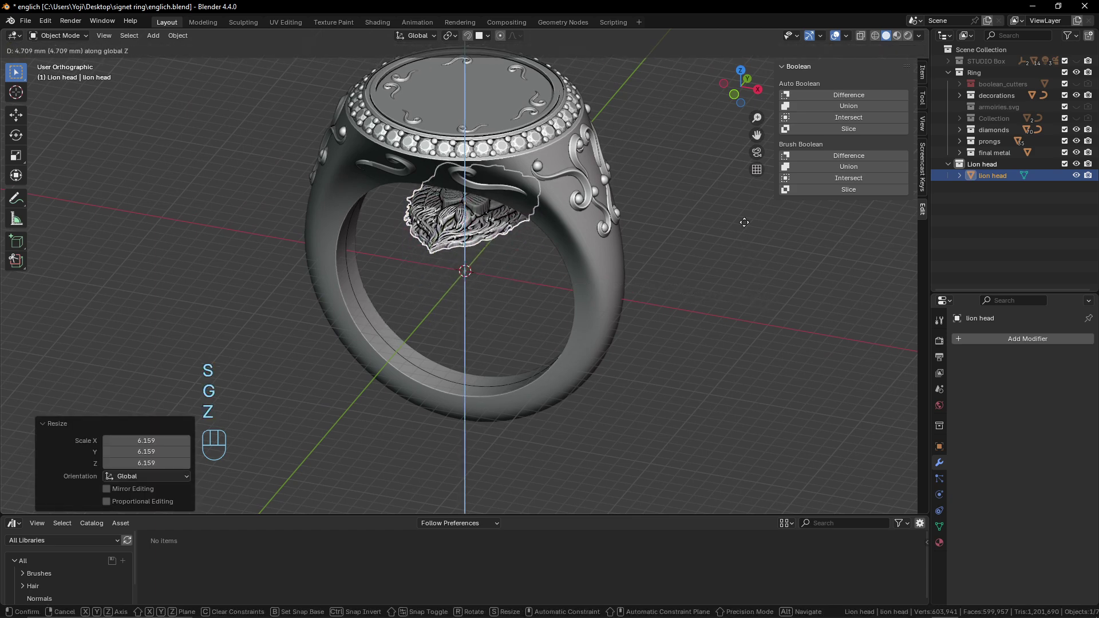
click(726, 117)
scroll(538, 412, up, 3)
scroll(579, 352, up, 5)
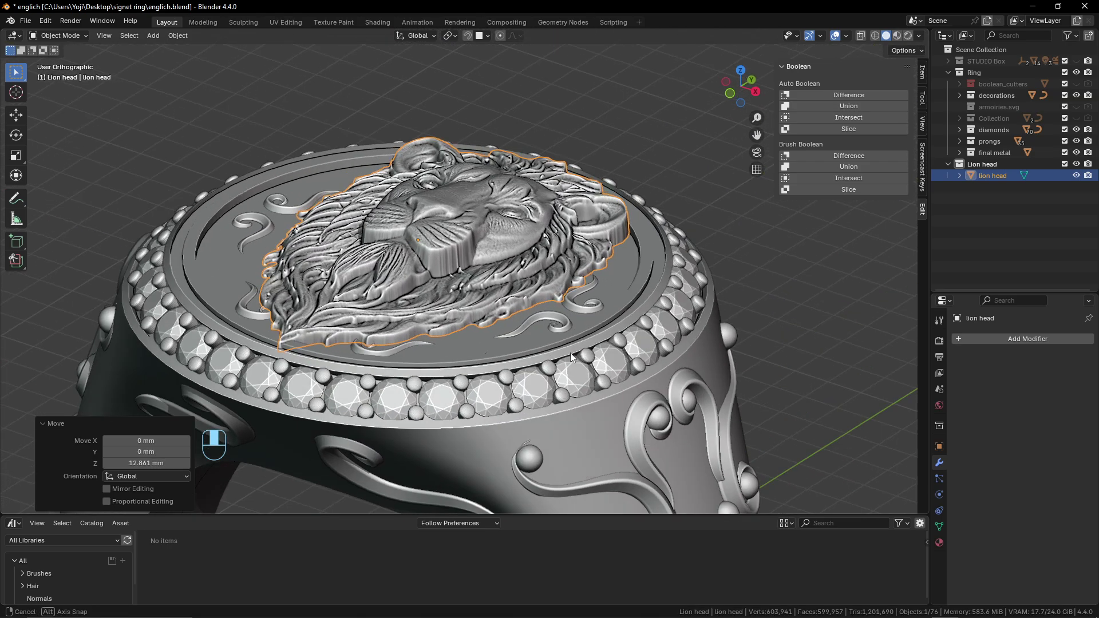
scroll(531, 363, up, 1)
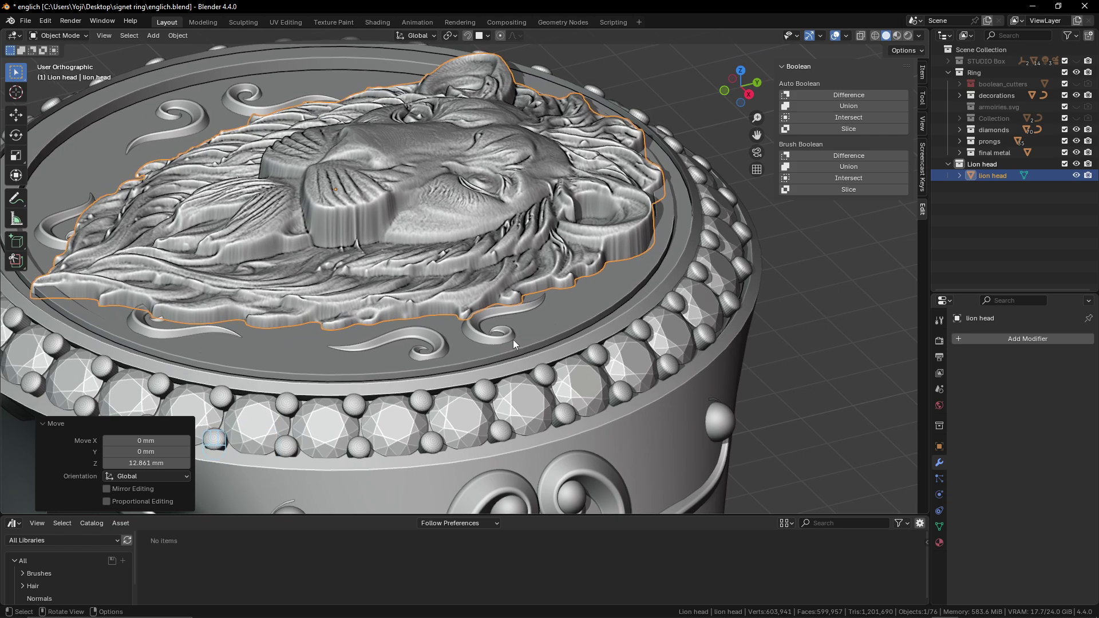
key(g)
key(z)
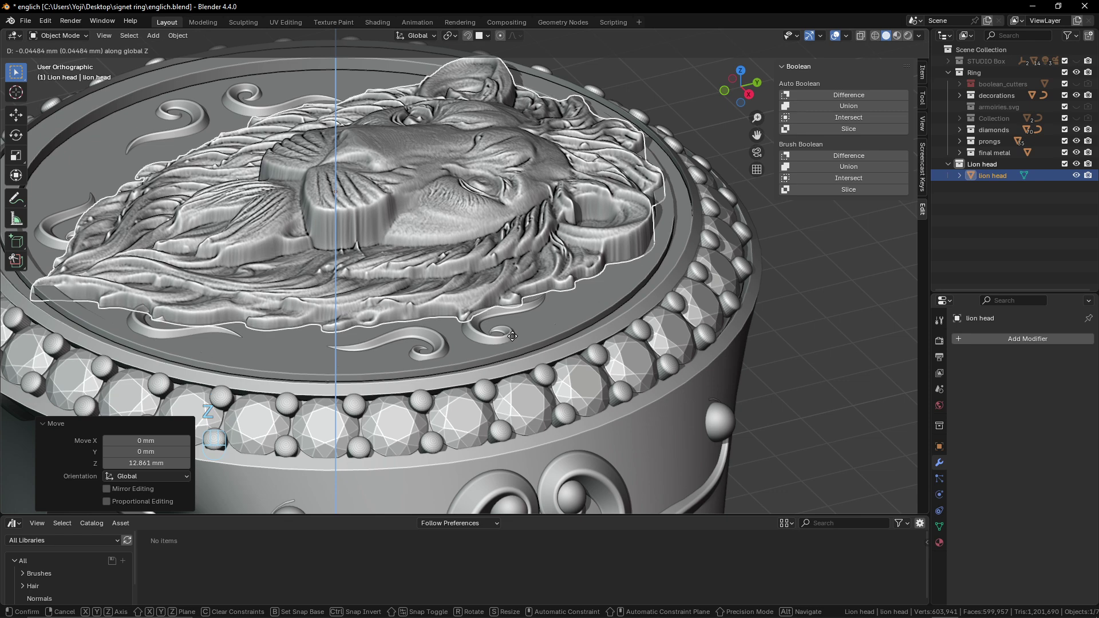
click(512, 338)
Step: Scale the lion head by 0.75, and in the top view enlarge it by about 1.214 to fit the signet face
scroll(526, 355, down, 5)
key(s)
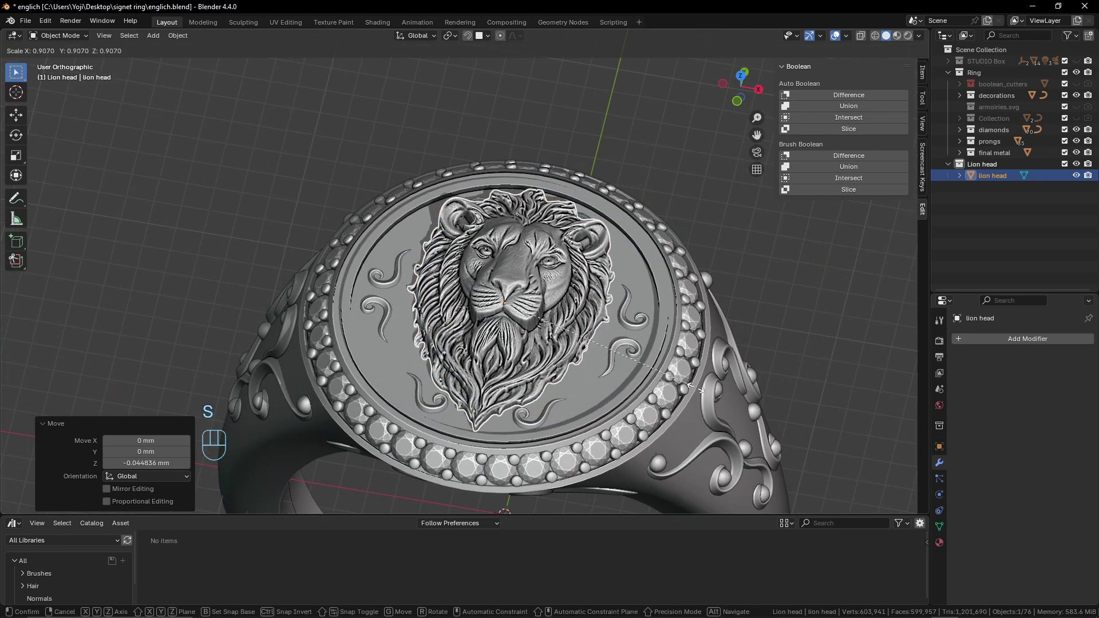
click(663, 375)
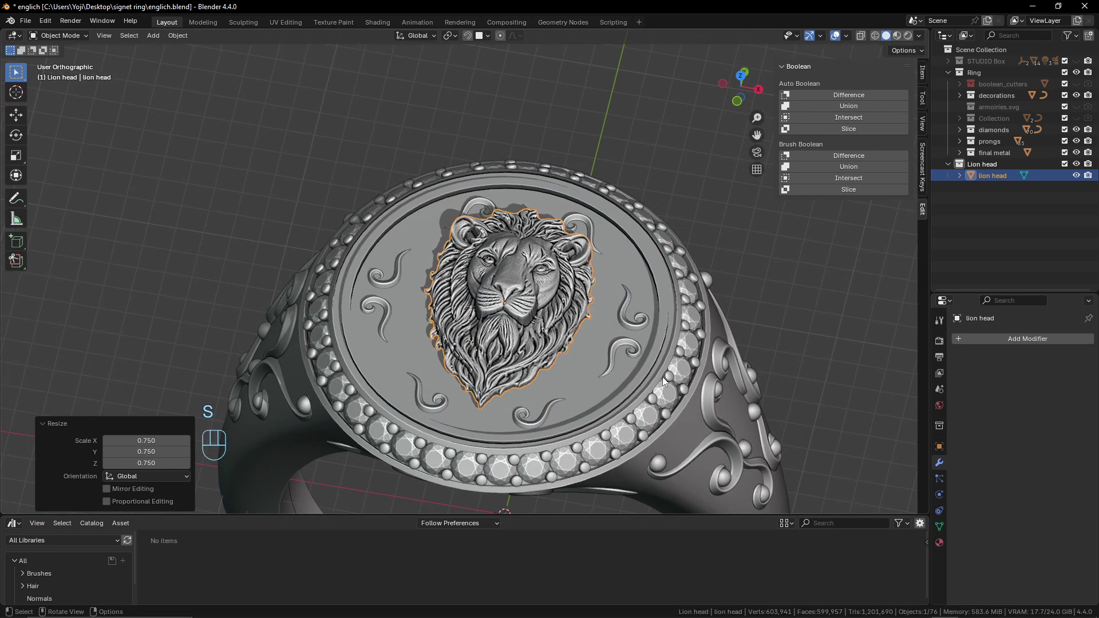
key(KP_7)
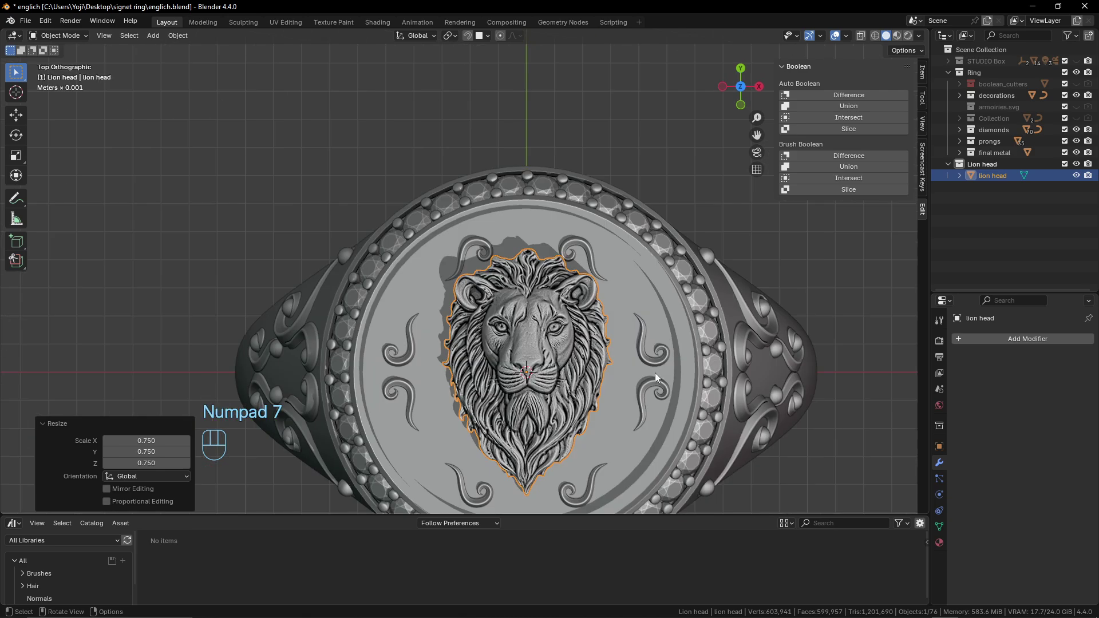
scroll(655, 373, up, 3)
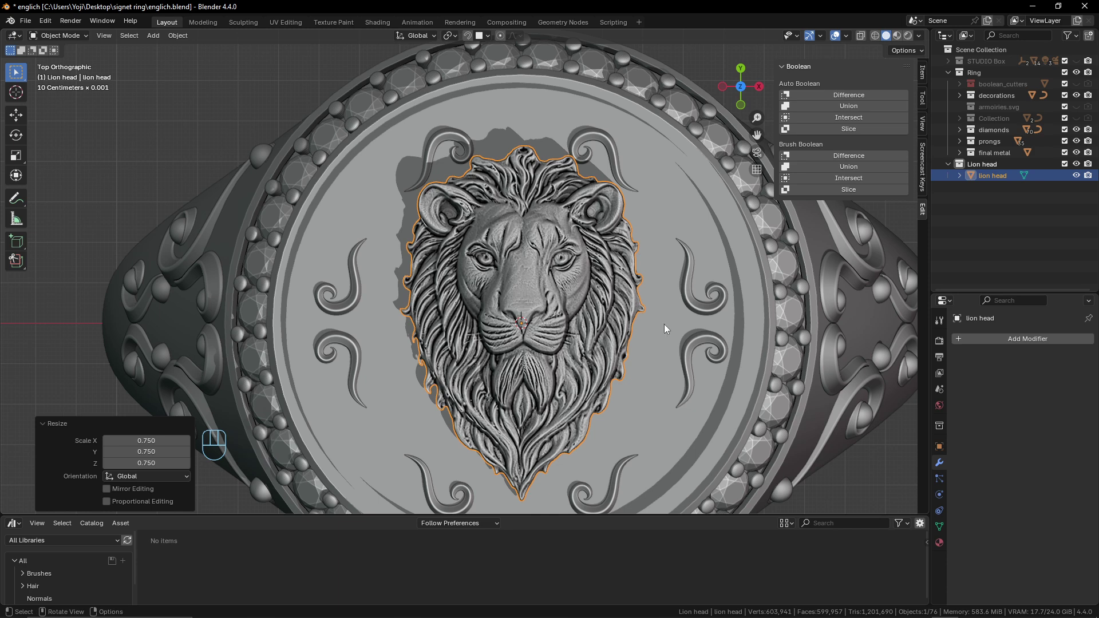
key(s)
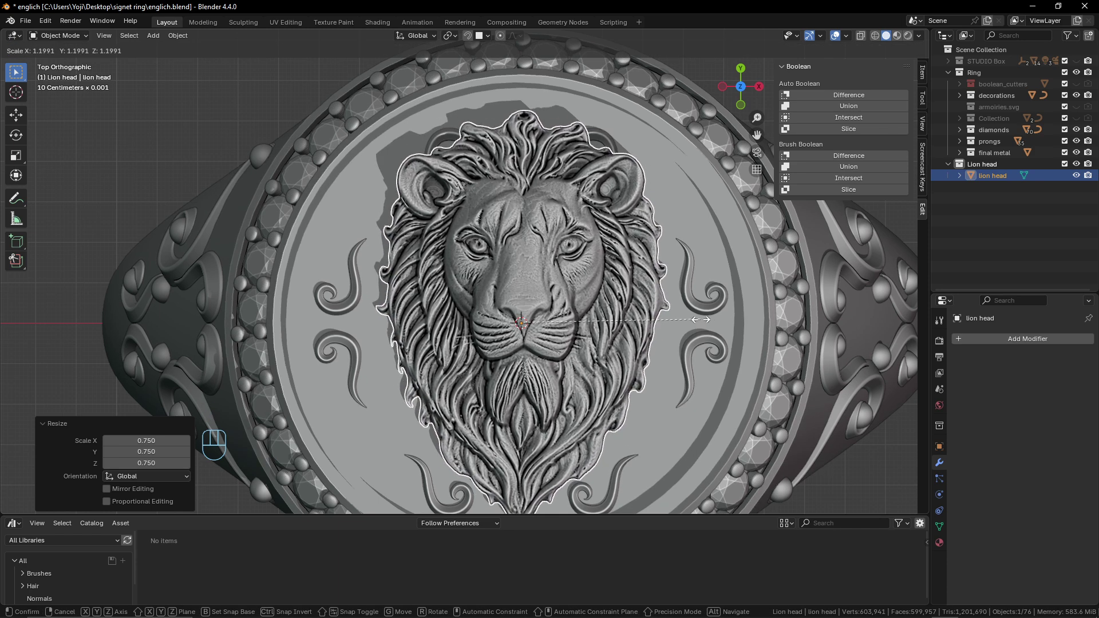
click(703, 320)
Step: Deselect everything and examine the lion head on the signet face from several angles
drag(703, 319, 577, 284)
scroll(578, 284, down, 5)
key(z)
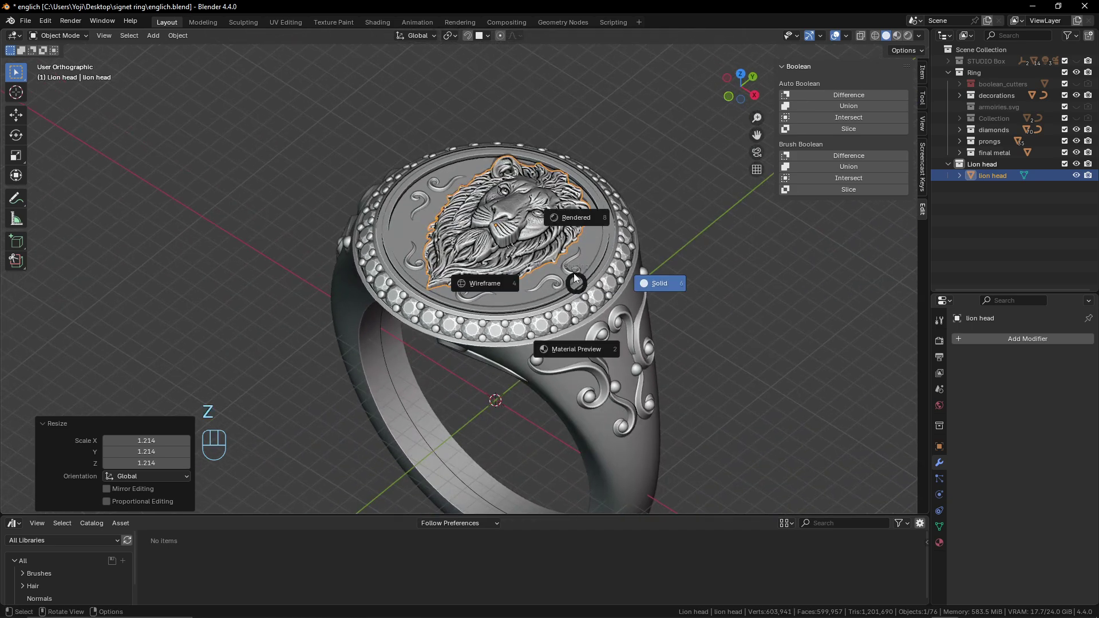
scroll(644, 303, up, 4)
scroll(620, 267, down, 3)
key(alt+a)
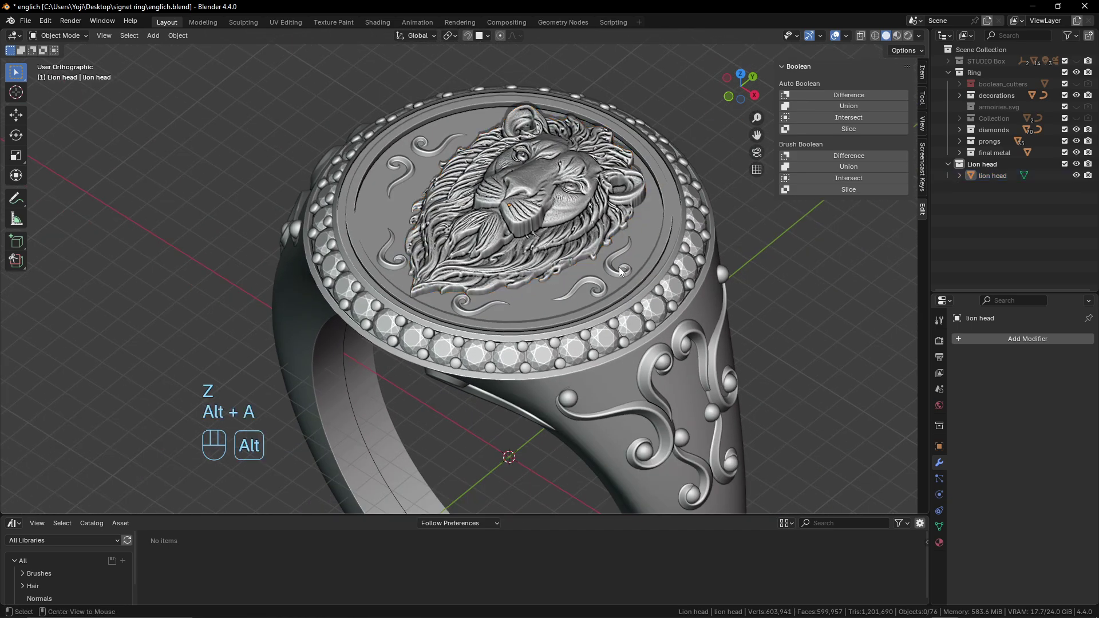
drag(620, 267, 632, 293)
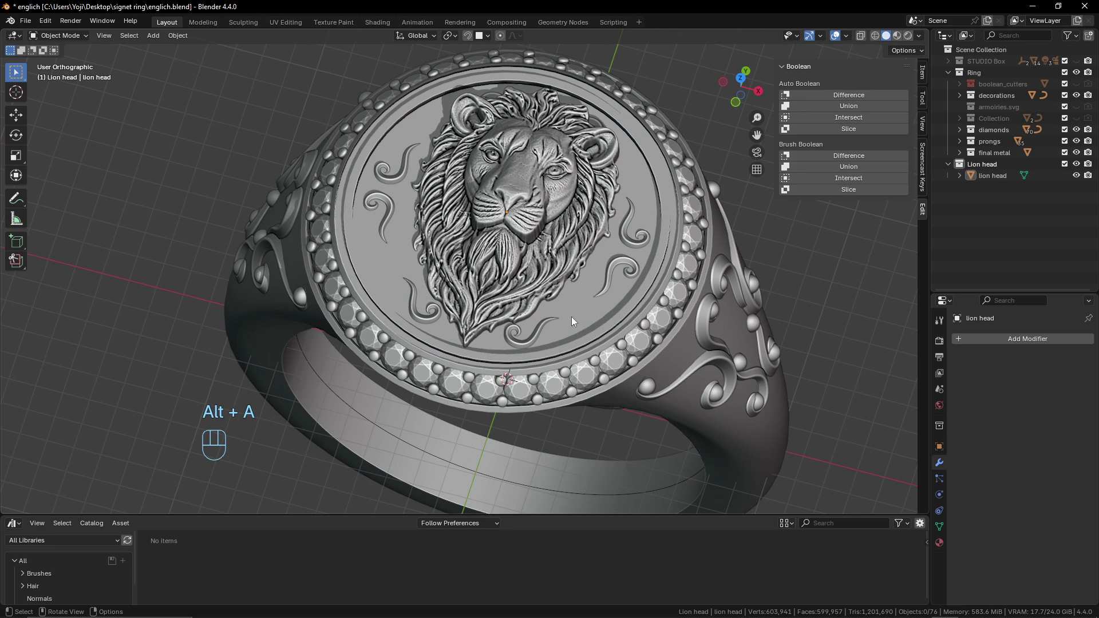
drag(633, 239, 620, 276)
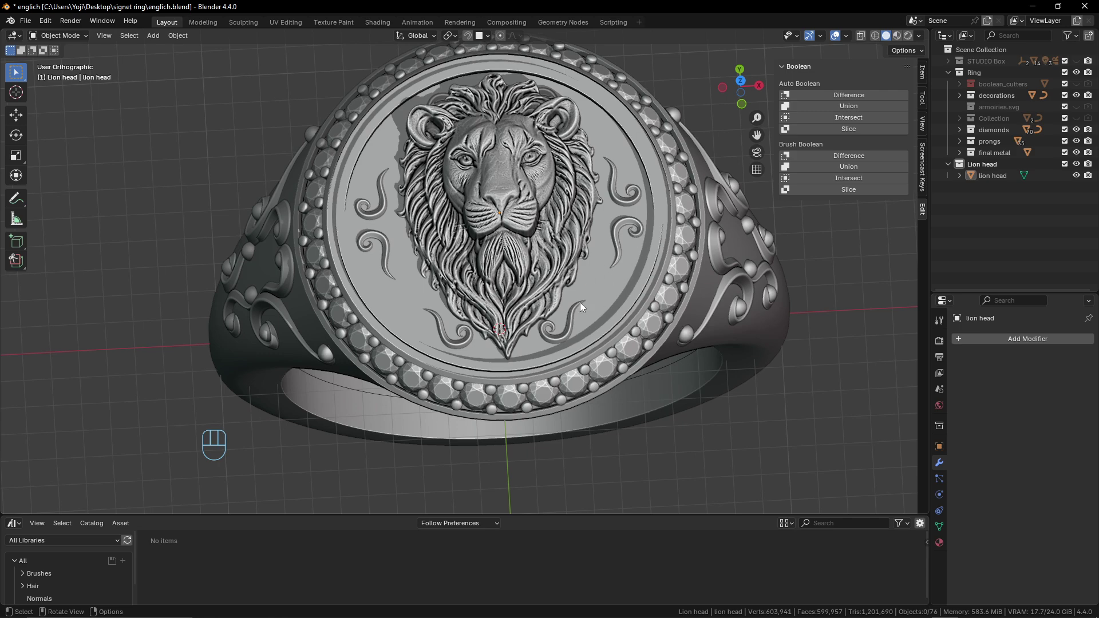
drag(693, 287, 631, 249)
drag(591, 367, 635, 239)
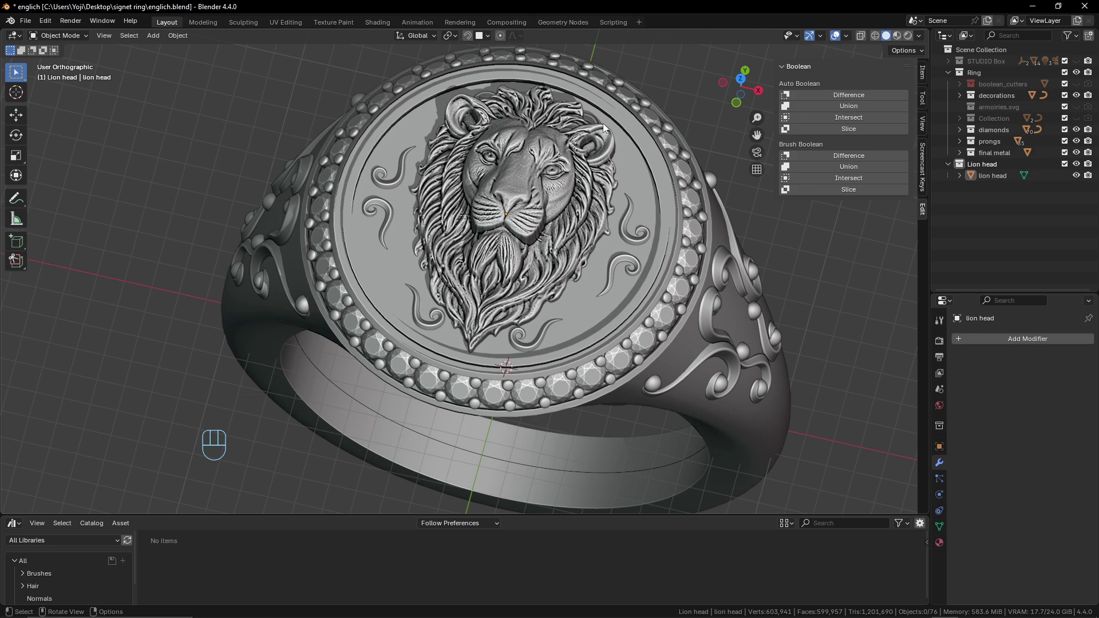
drag(414, 147, 490, 241)
Step: Flatten the lion head to about 0.77 of its height along Z, and inspect the relief on the ring
click(481, 209)
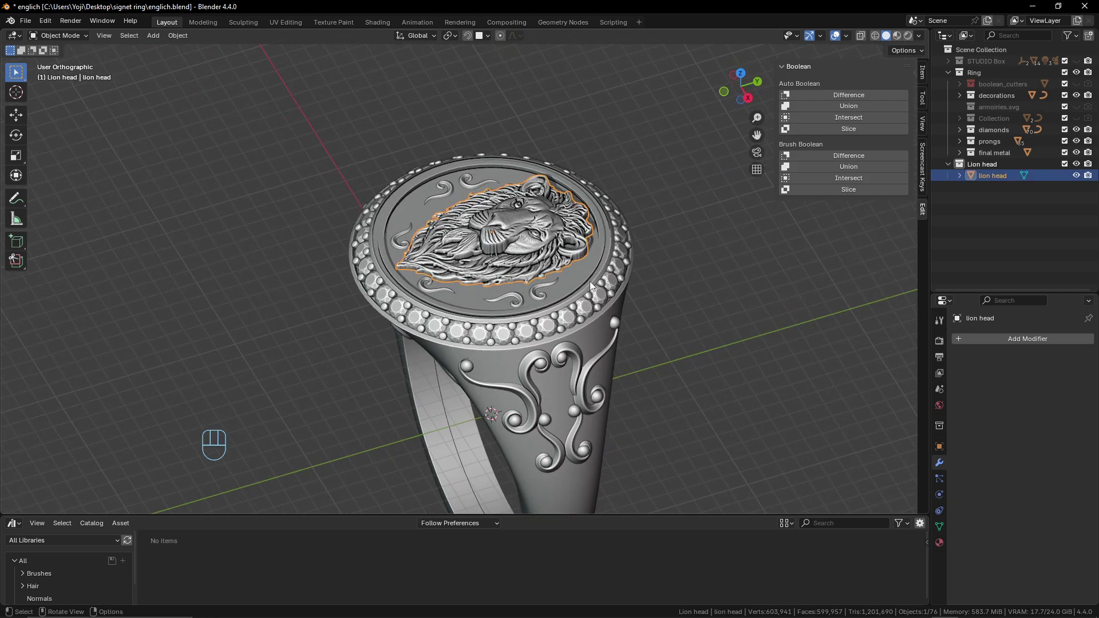
key(s)
right_click(627, 280)
scroll(618, 288, up, 3)
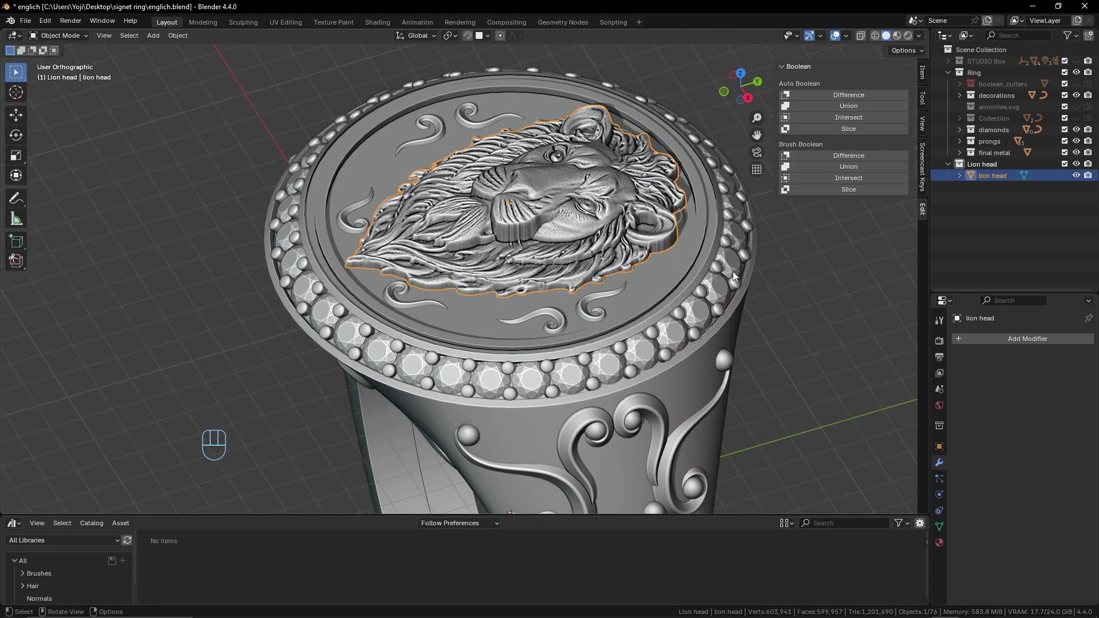
key(s)
key(z)
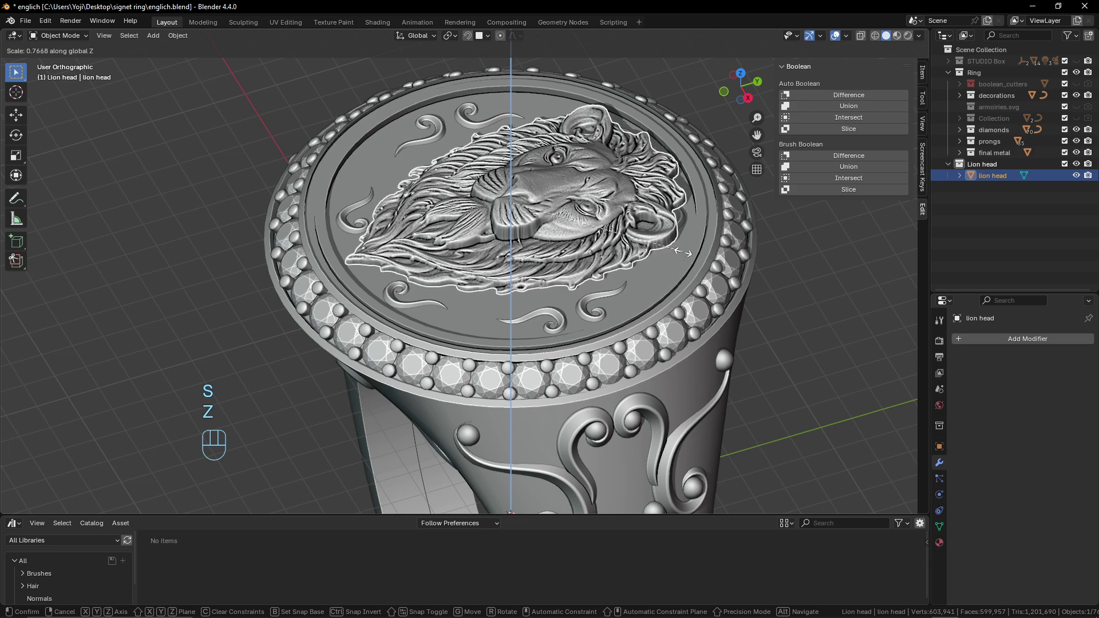
click(678, 249)
drag(604, 273, 559, 274)
scroll(559, 273, up, 3)
drag(613, 318, 581, 326)
scroll(582, 327, up, 5)
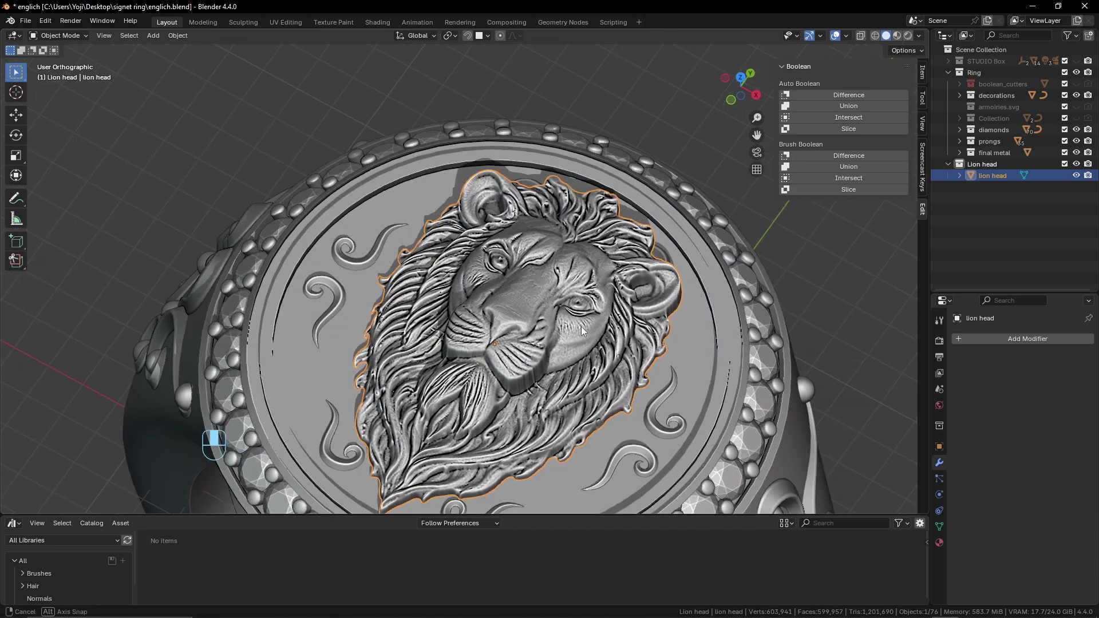
Step: Inspect the lion's muzzle and its side walls up close, and switch the lion head to Sculpt Mode
scroll(605, 391, up, 2)
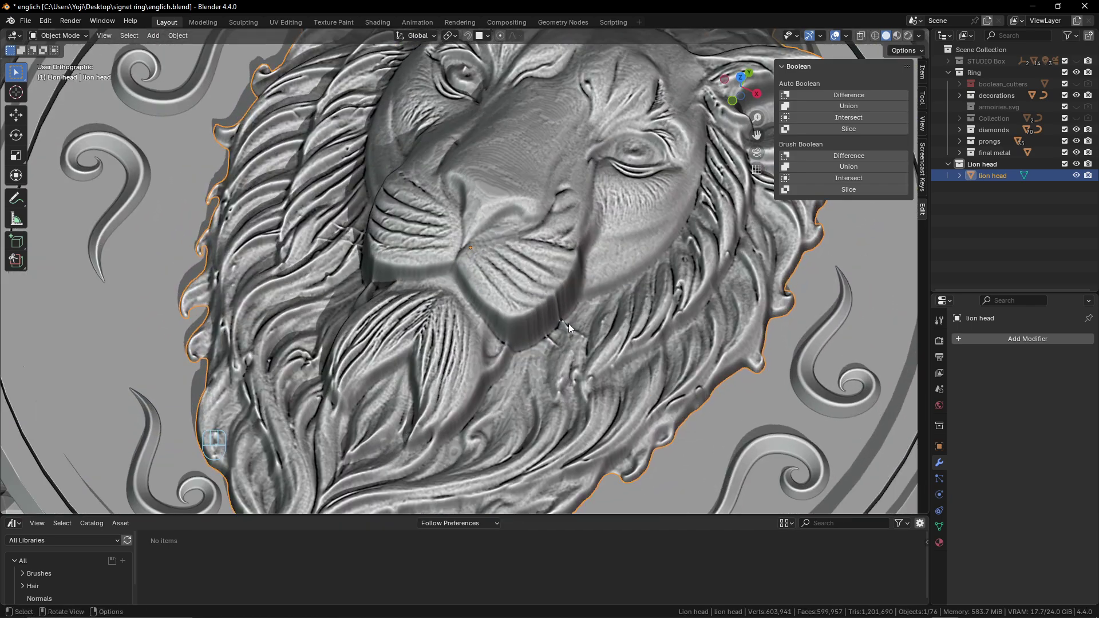
drag(574, 326, 394, 291)
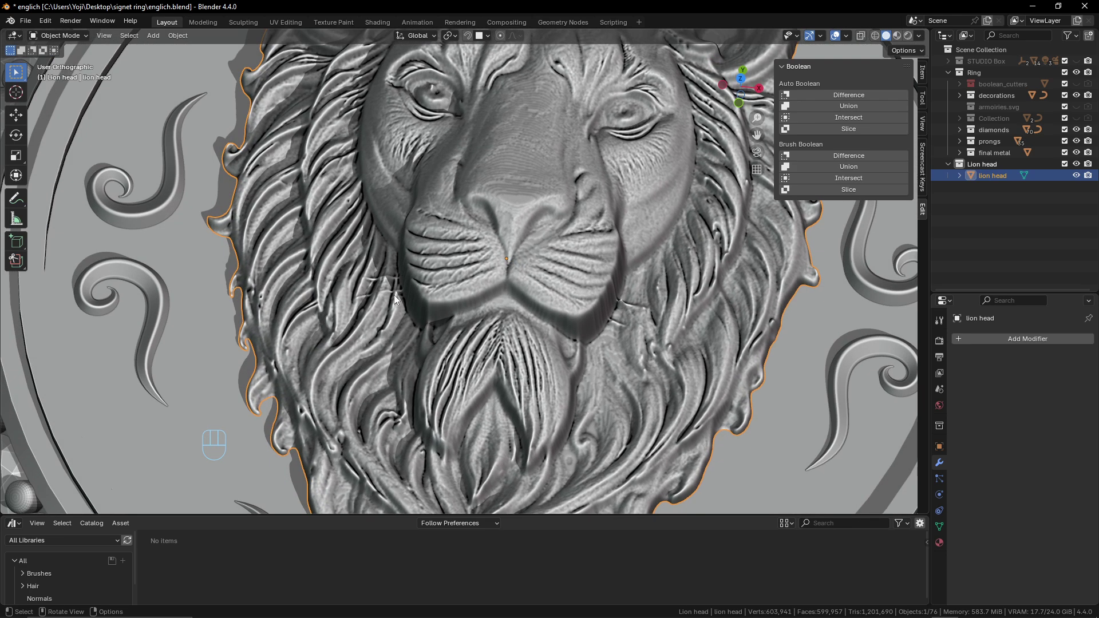
drag(661, 328, 615, 316)
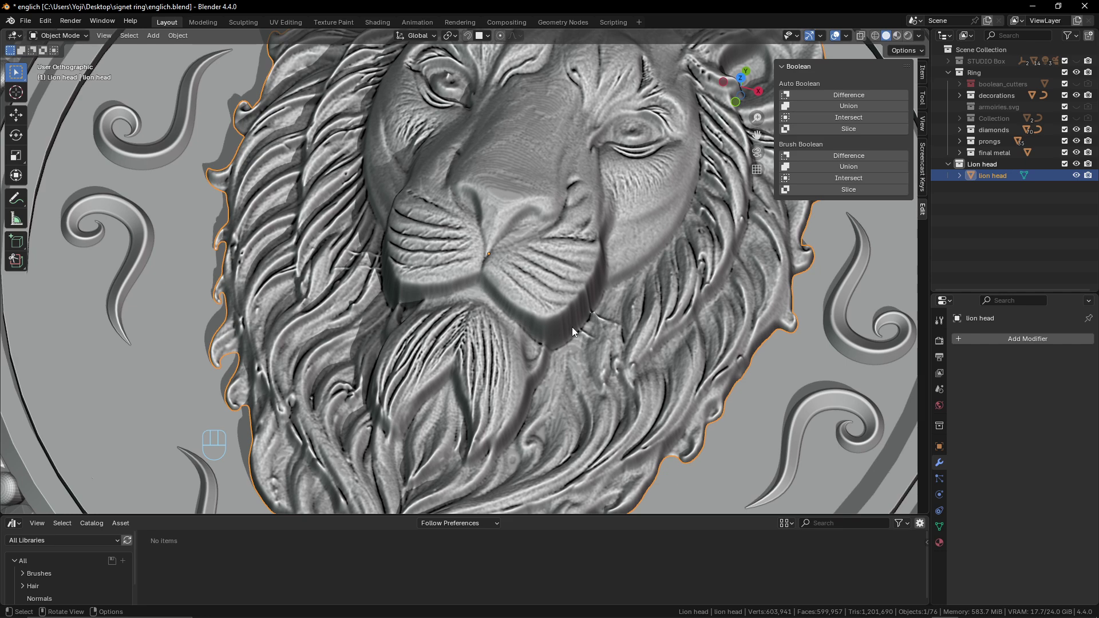
scroll(572, 307, down, 6)
drag(566, 309, 669, 315)
scroll(493, 332, up, 2)
click(60, 35)
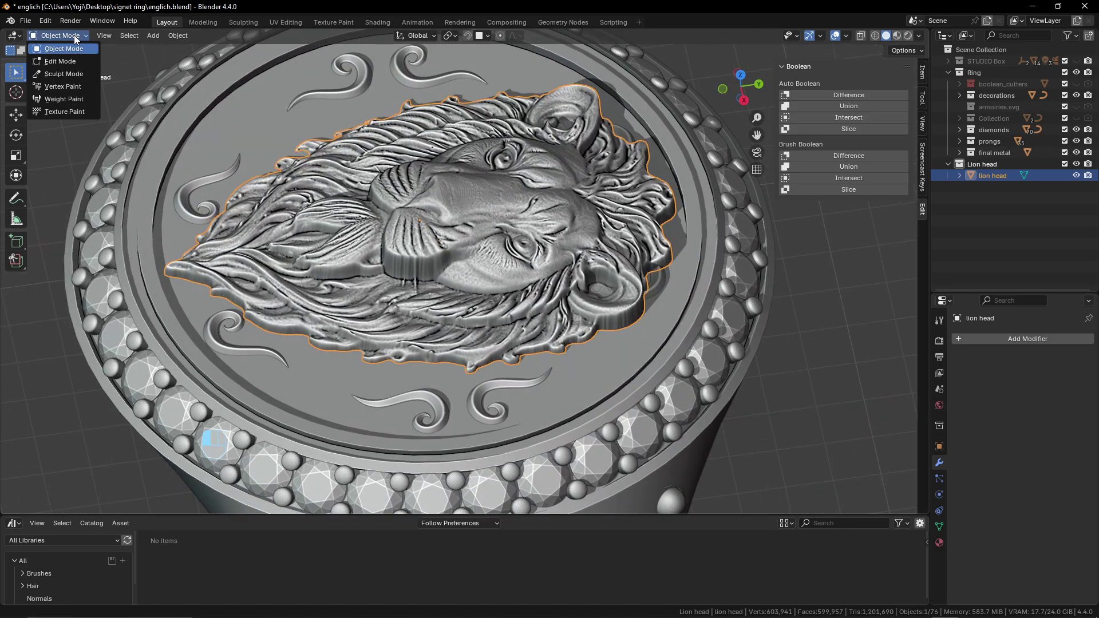
click(64, 74)
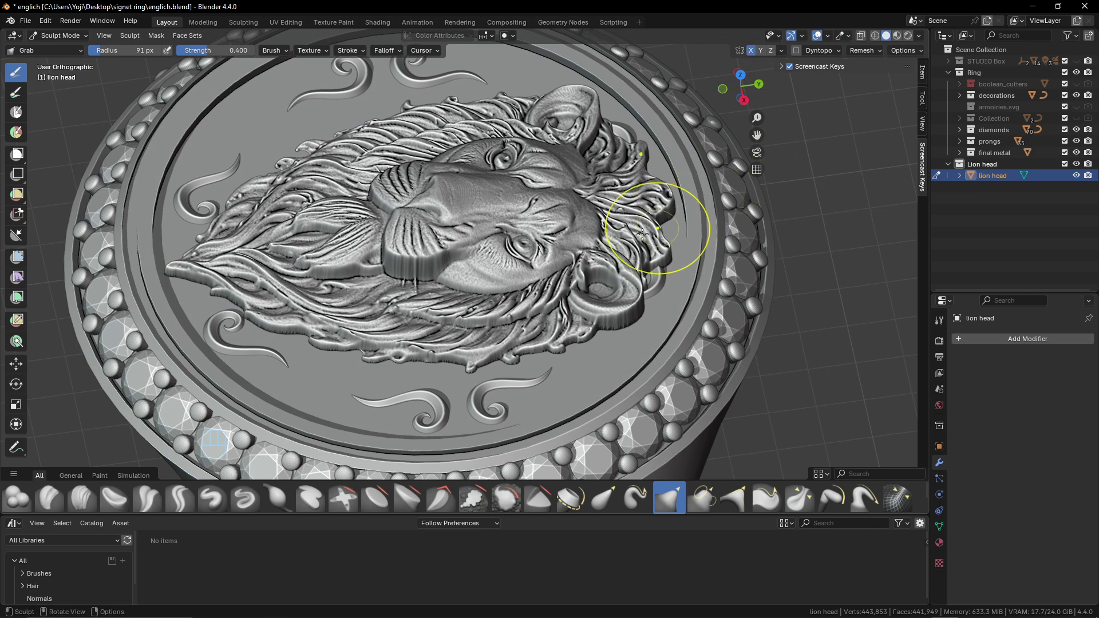
Step: Set the Grab brush radius to 145 px for sculpting the lion head
drag(667, 223, 606, 195)
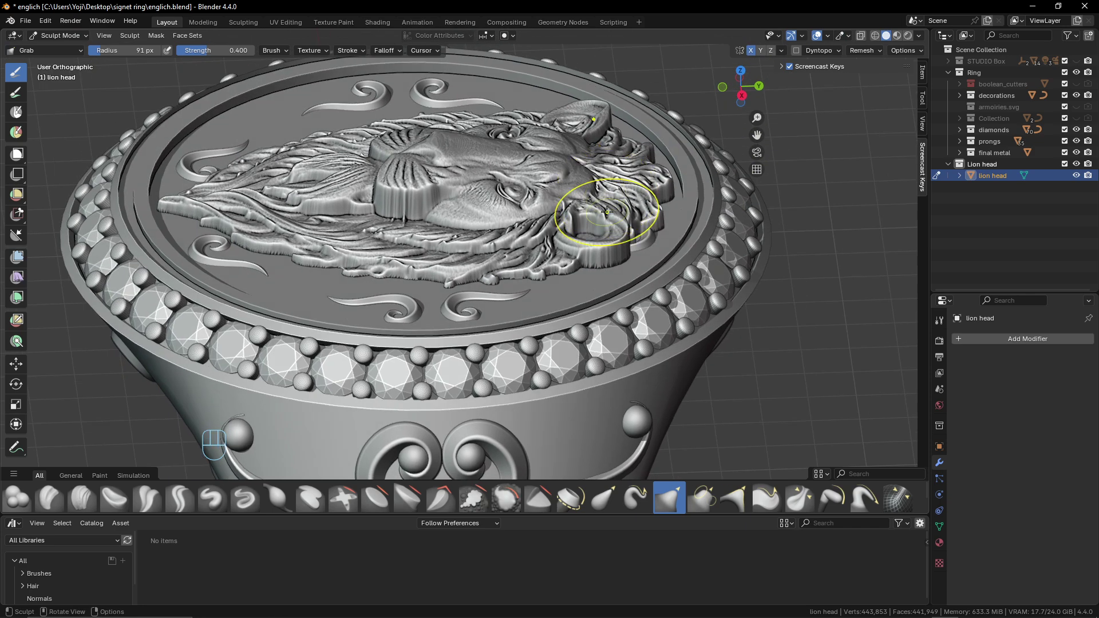
key(g)
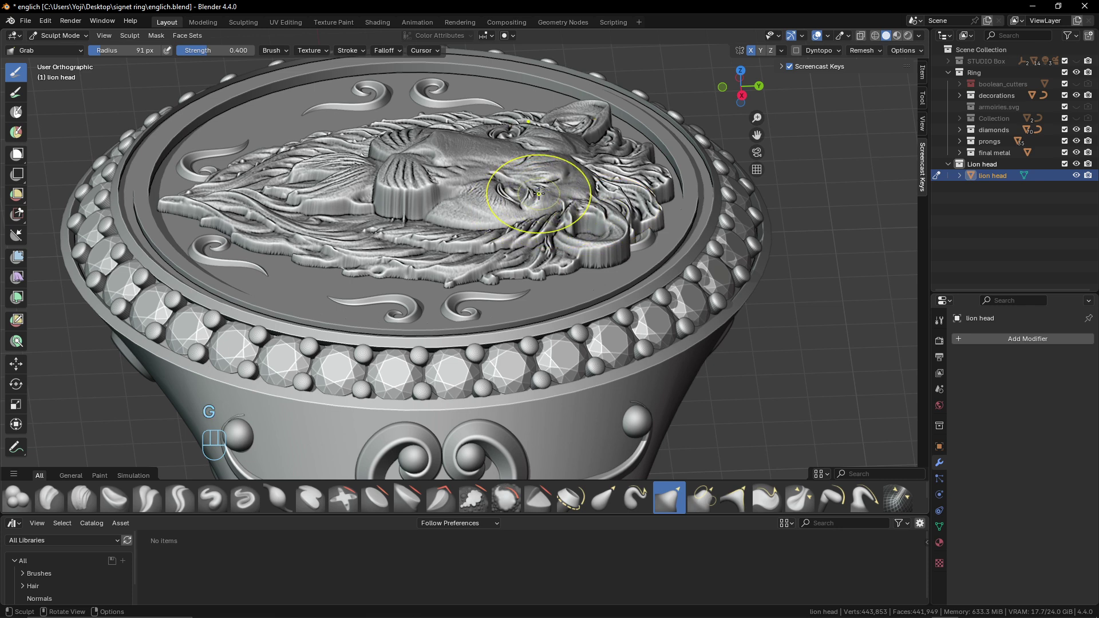
key(s)
key(g)
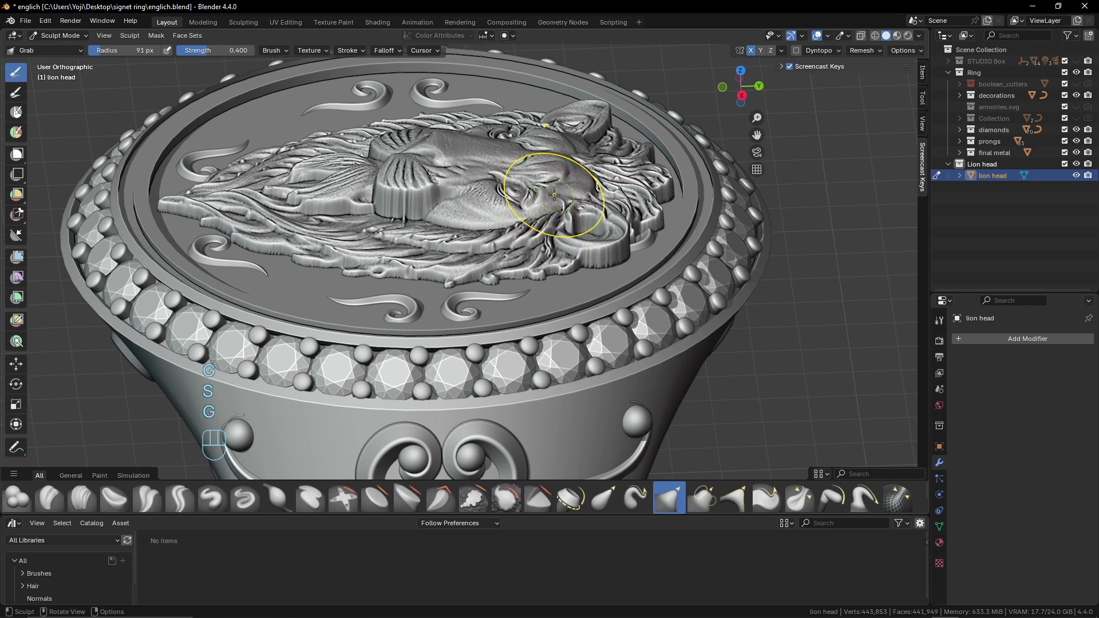
key(f)
click(573, 200)
key(f)
click(607, 240)
Step: In the top view, pull the lion's brows inward and down with the mirrored Grab brush for a fiercer expression
mouse_move(607, 241)
mouse_down()
mouse_move(616, 213)
mouse_move(521, 205)
mouse_move(544, 241)
mouse_move(507, 217)
mouse_move(564, 246)
mouse_move(506, 229)
mouse_move(460, 232)
mouse_move(433, 260)
mouse_move(526, 235)
mouse_move(525, 288)
mouse_move(559, 280)
mouse_move(597, 302)
mouse_move(568, 244)
mouse_move(556, 277)
mouse_up()
scroll(515, 209, down, 5)
scroll(559, 280, up, 5)
scroll(559, 281, down, 5)
mouse_move(556, 277)
mouse_down()
mouse_move(535, 314)
mouse_move(555, 276)
mouse_up()
mouse_move(576, 213)
mouse_down()
mouse_move(550, 178)
mouse_move(541, 191)
mouse_move(579, 109)
mouse_move(529, 189)
mouse_up()
scroll(564, 209, up, 3)
key(KP_7)
scroll(529, 189, up, 2)
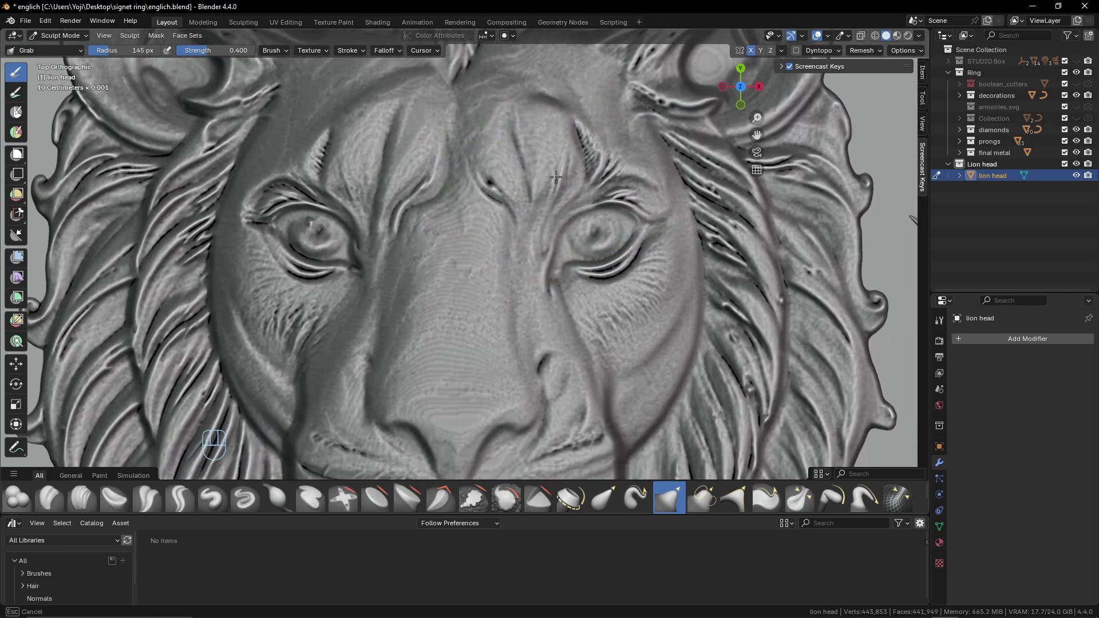
scroll(556, 177, down, 2)
mouse_move(556, 189)
mouse_down()
mouse_move(559, 201)
mouse_move(540, 212)
mouse_up()
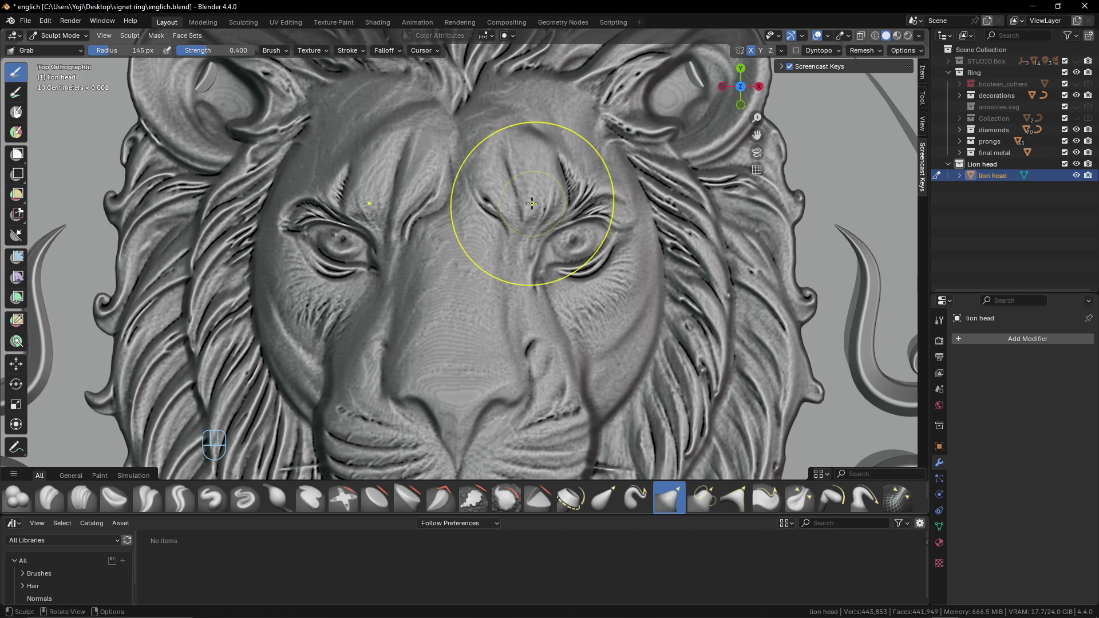
scroll(558, 263, down, 6)
scroll(564, 280, up, 4)
scroll(544, 319, up, 3)
drag(575, 218, 576, 201)
scroll(578, 189, down, 6)
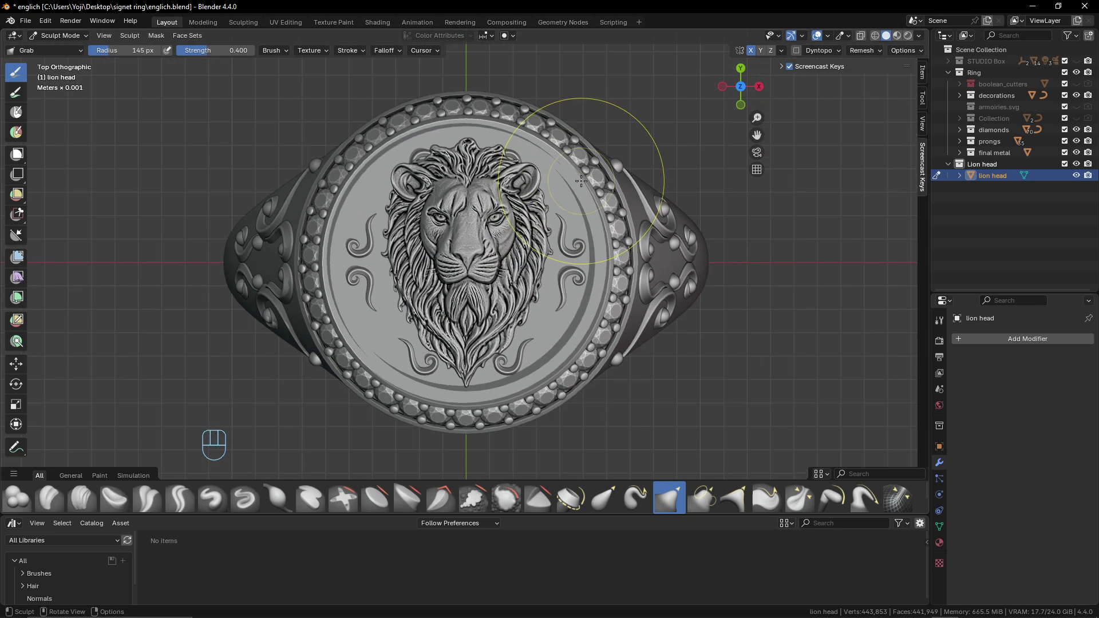
Step: Return to Object Mode, deselect everything, and inspect the sculpted lion head on the ring from several angles
mouse_move(491, 229)
mouse_down()
mouse_move(405, 219)
mouse_move(466, 184)
mouse_move(471, 135)
mouse_move(491, 150)
mouse_move(510, 114)
mouse_move(503, 103)
mouse_move(515, 250)
mouse_up()
scroll(404, 219, up, 3)
scroll(466, 184, up, 3)
scroll(505, 166, down, 4)
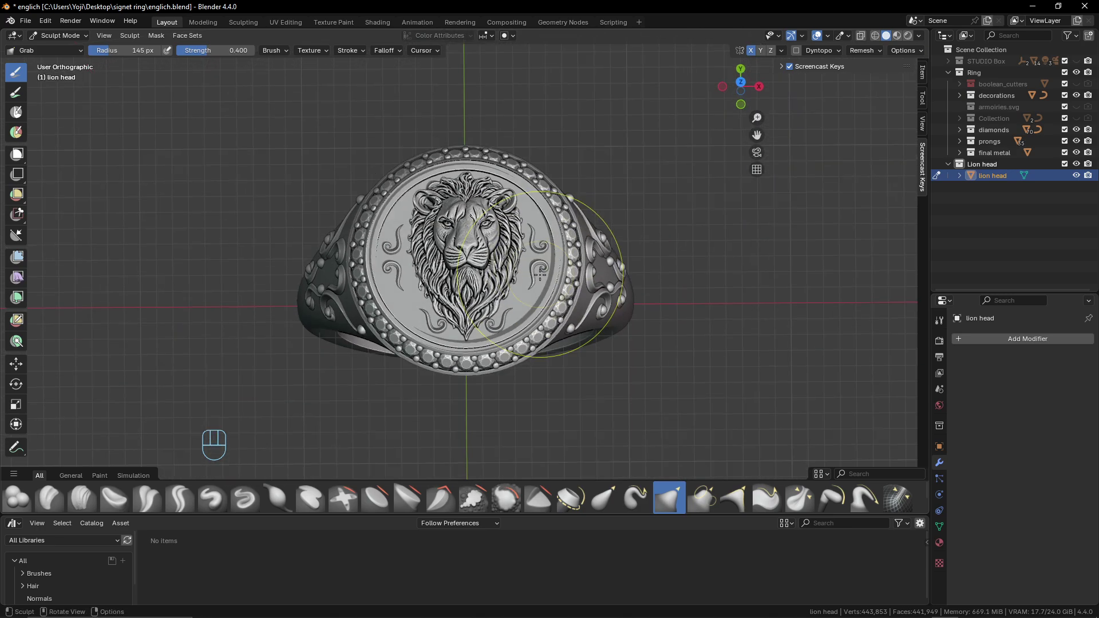
click(73, 37)
click(64, 49)
drag(558, 327, 481, 327)
key(alt+a)
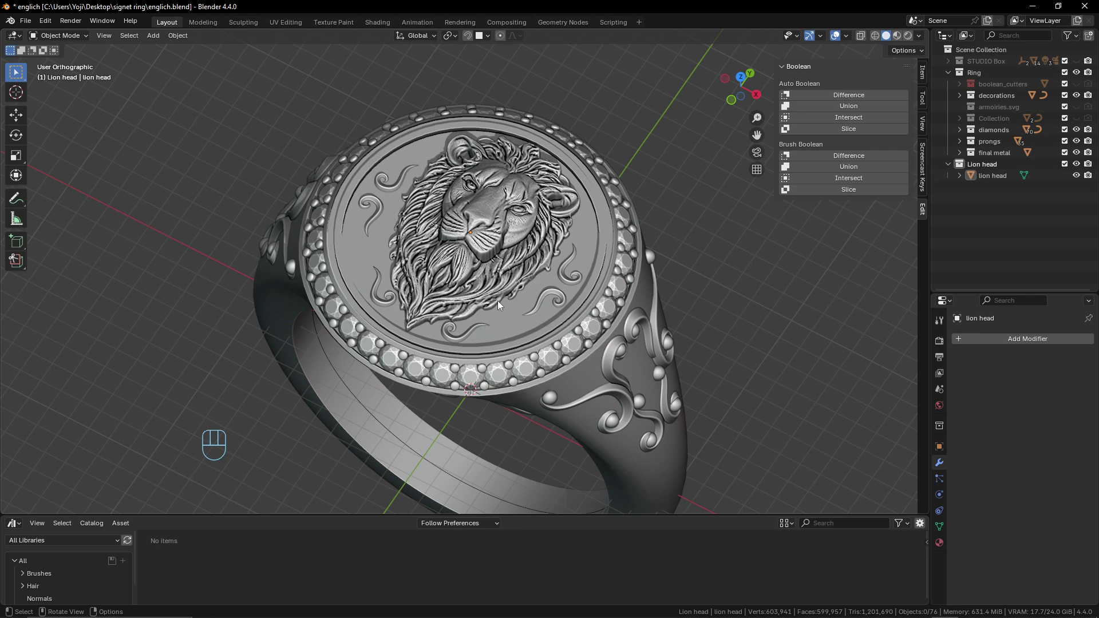
drag(497, 301, 533, 301)
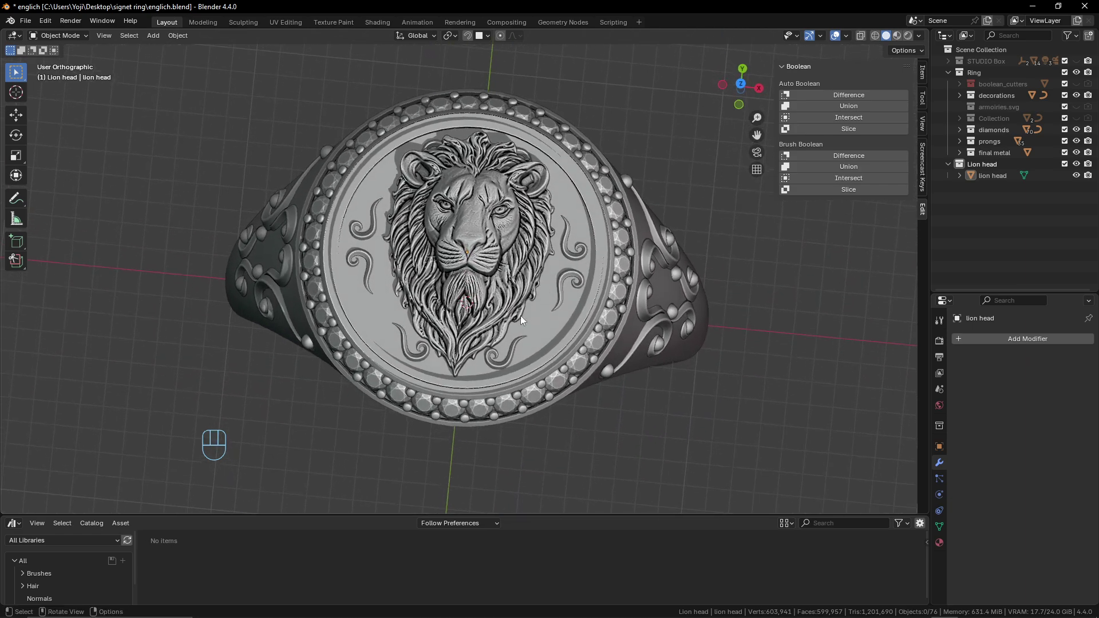
scroll(516, 323, up, 2)
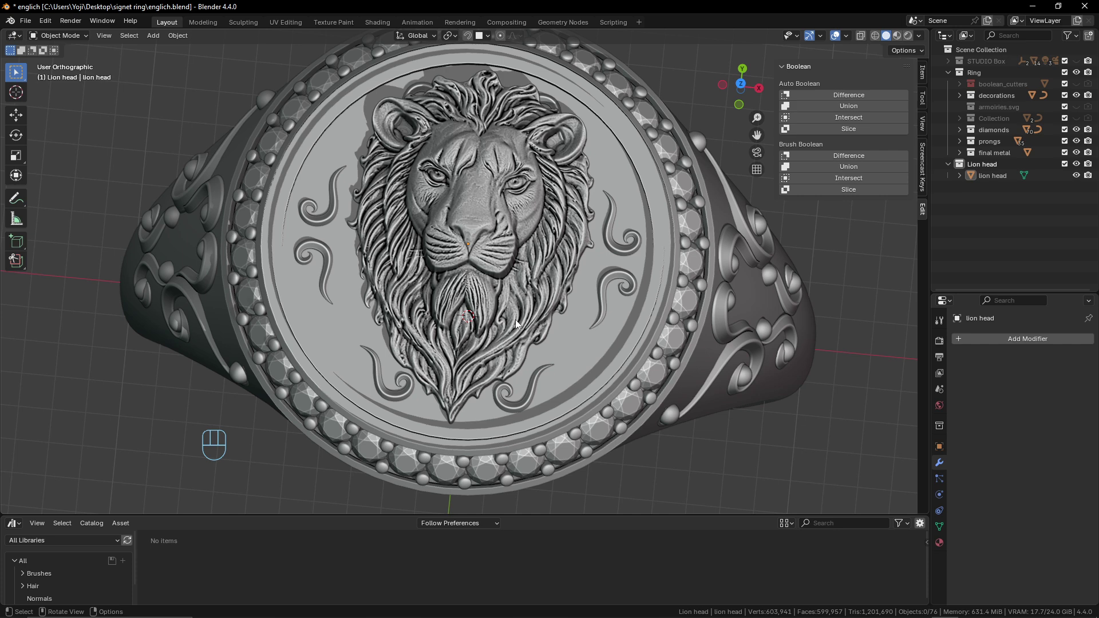
drag(527, 282, 600, 164)
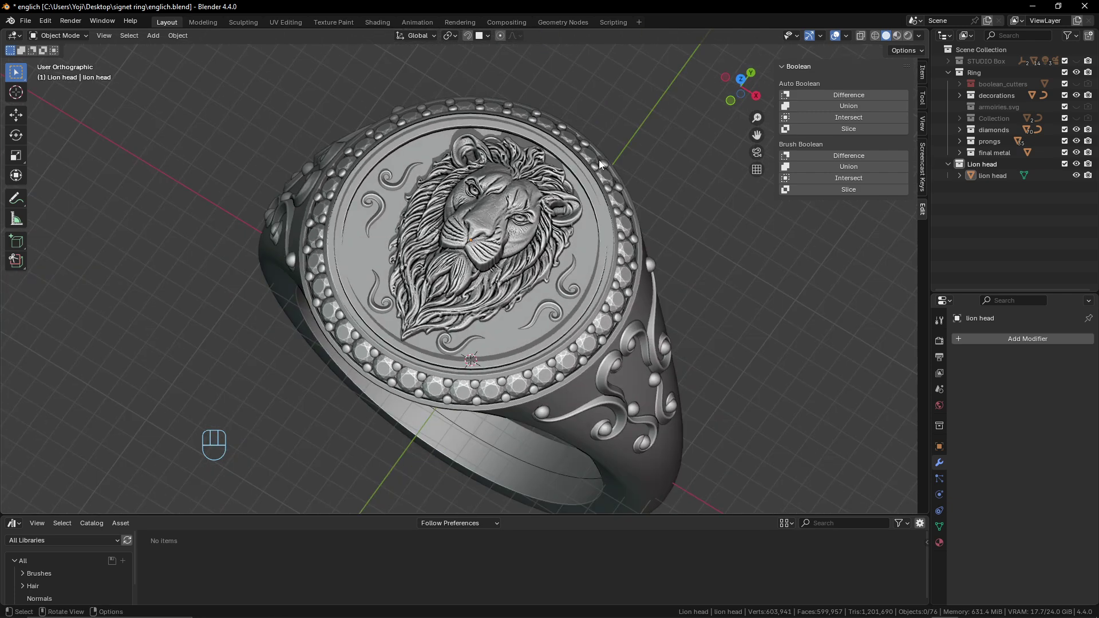
Step: Show the ring in rendered shading and link the band's gold material to the scroll ornaments around the lion
click(907, 36)
mouse_move(626, 209)
mouse_down()
mouse_move(575, 275)
mouse_move(589, 308)
mouse_up()
scroll(620, 266, up, 2)
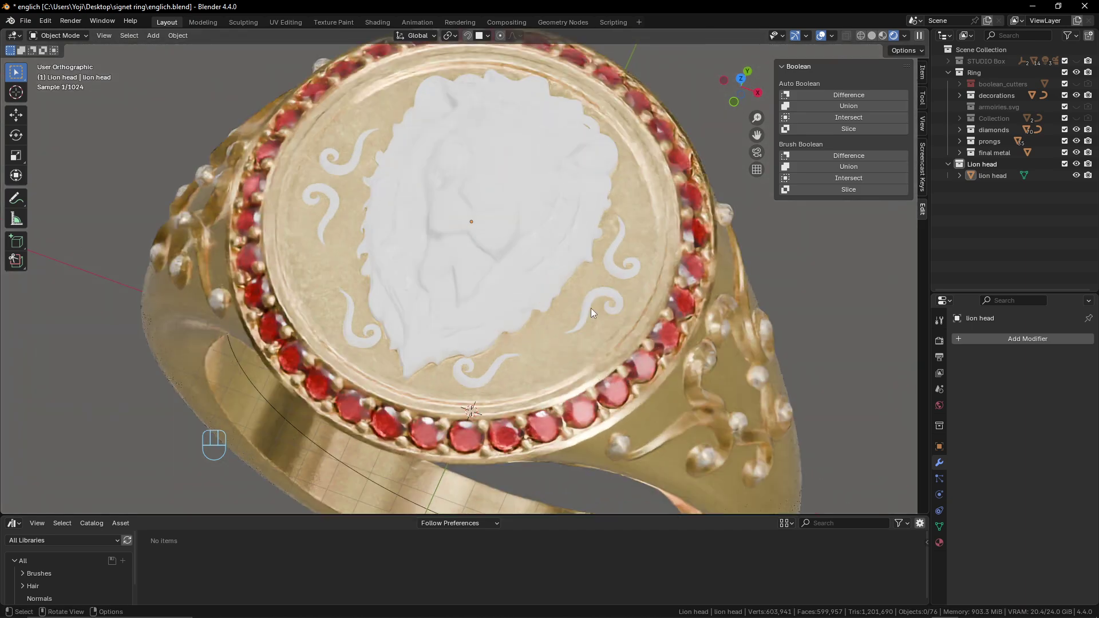
click(622, 273)
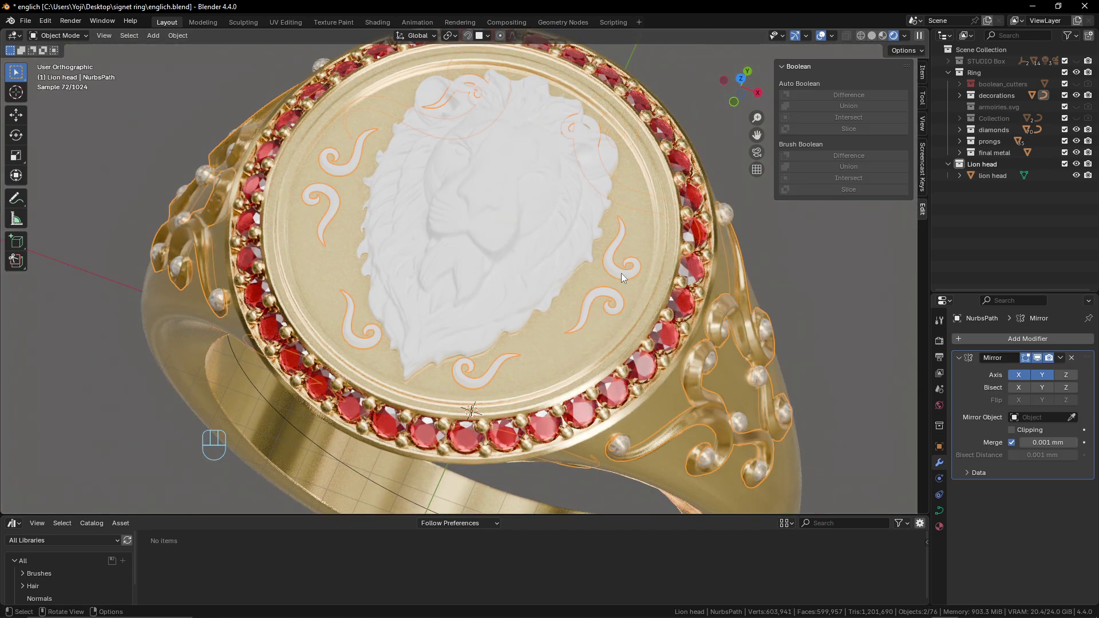
shift+click(658, 408)
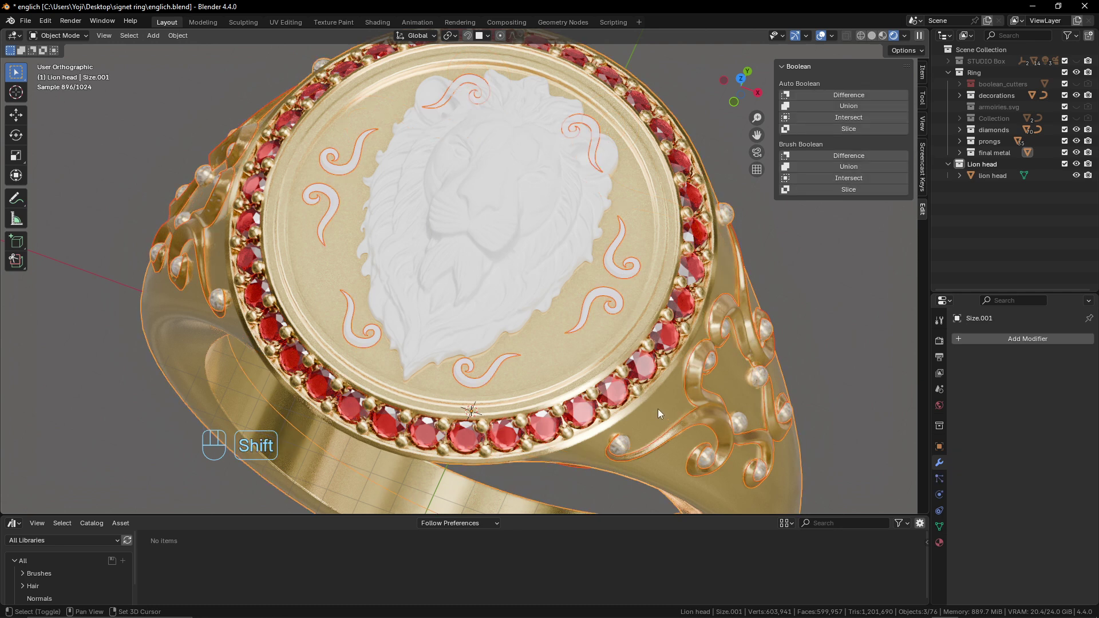
key(ctrl+l)
click(662, 312)
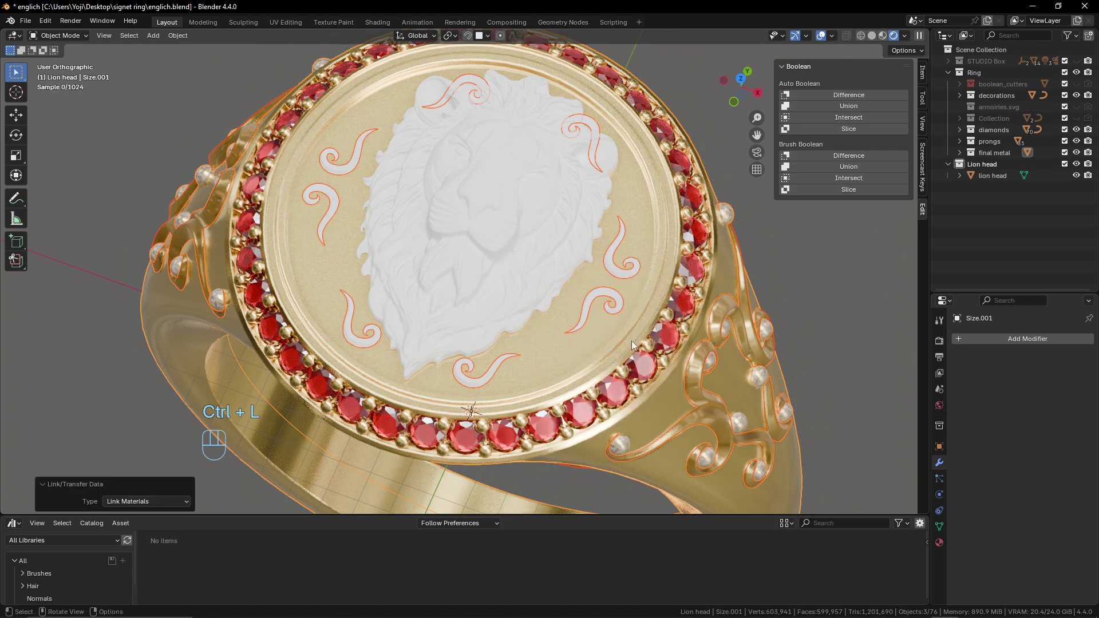
Step: Link the band's gold material to the lion head
click(511, 229)
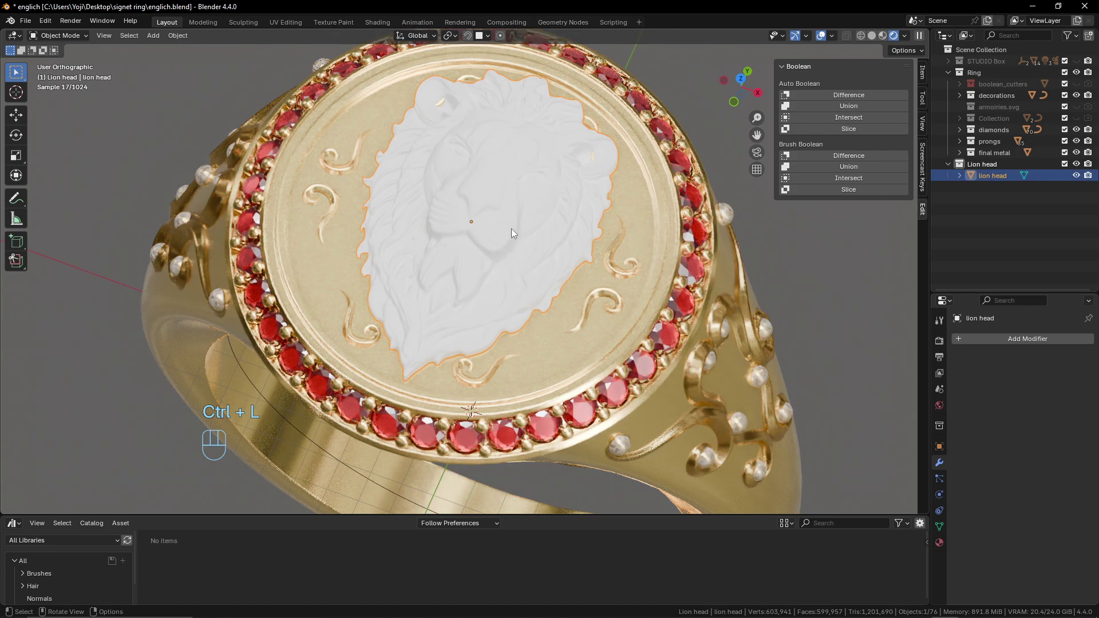
shift+click(654, 414)
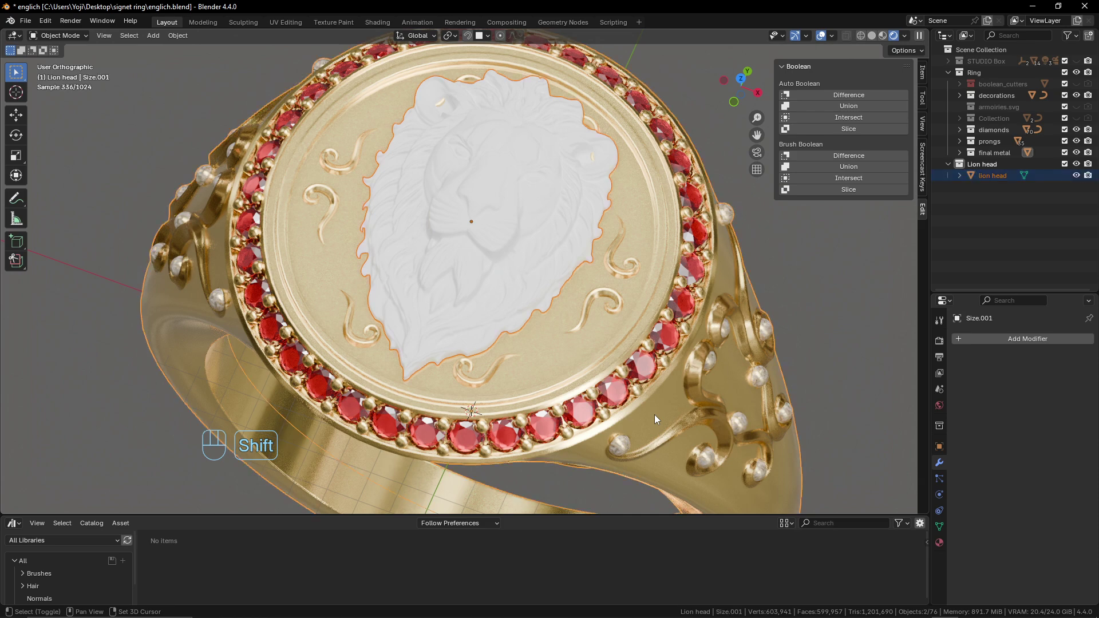
key(ctrl+l)
click(543, 235)
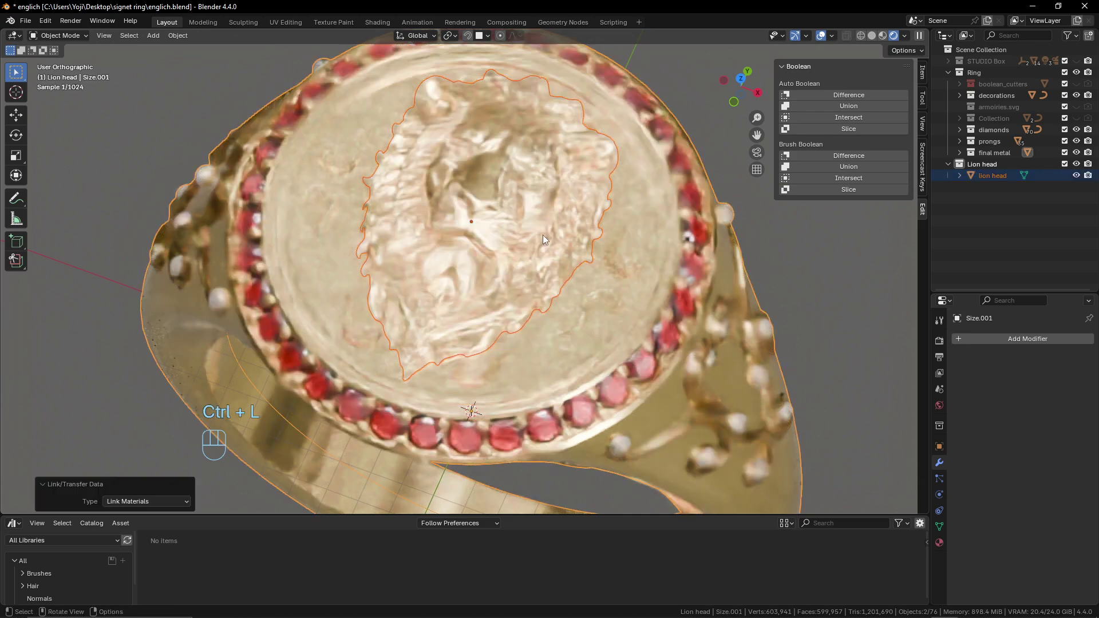
scroll(543, 234, down, 3)
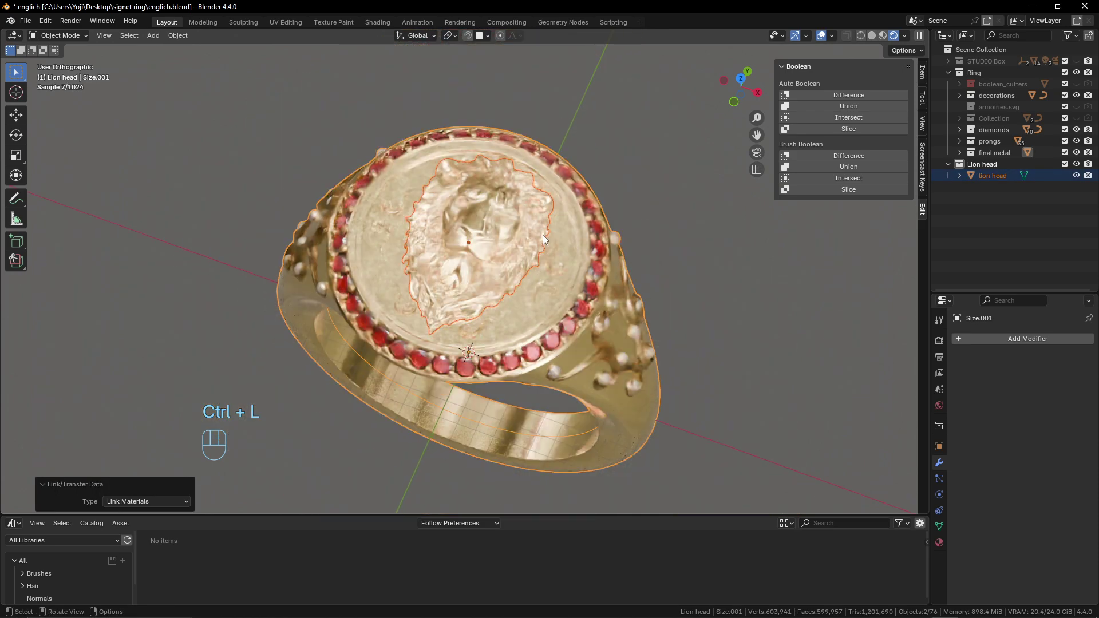
Step: Unhide the STUDIO Box collection and inspect the gold ring inside the jewellery box
click(1077, 60)
scroll(604, 286, down, 5)
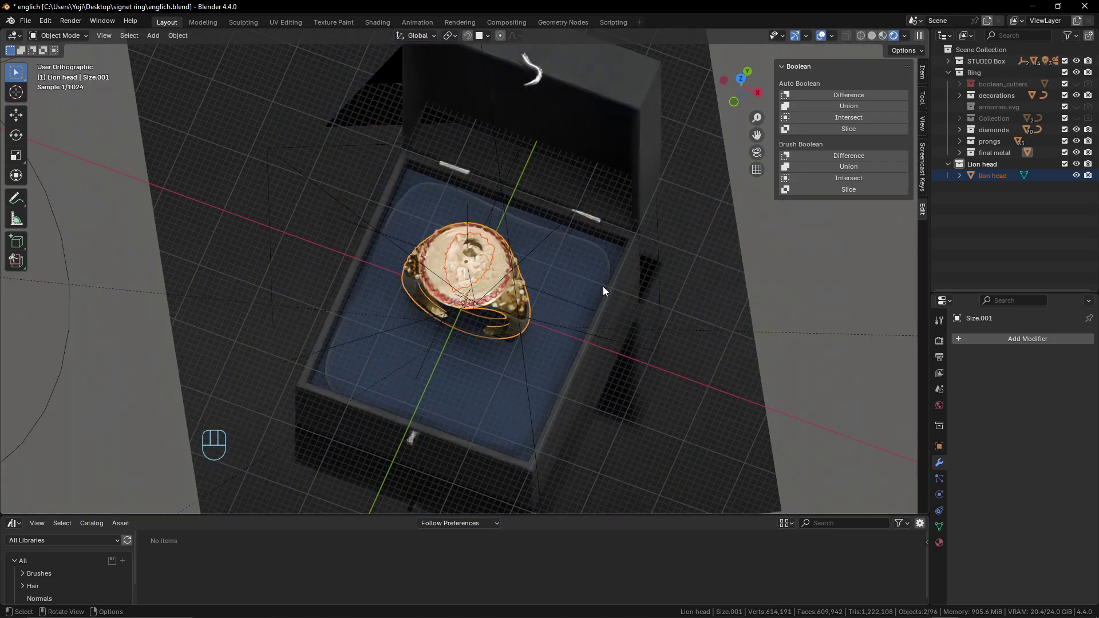
drag(603, 284, 523, 337)
scroll(526, 332, up, 7)
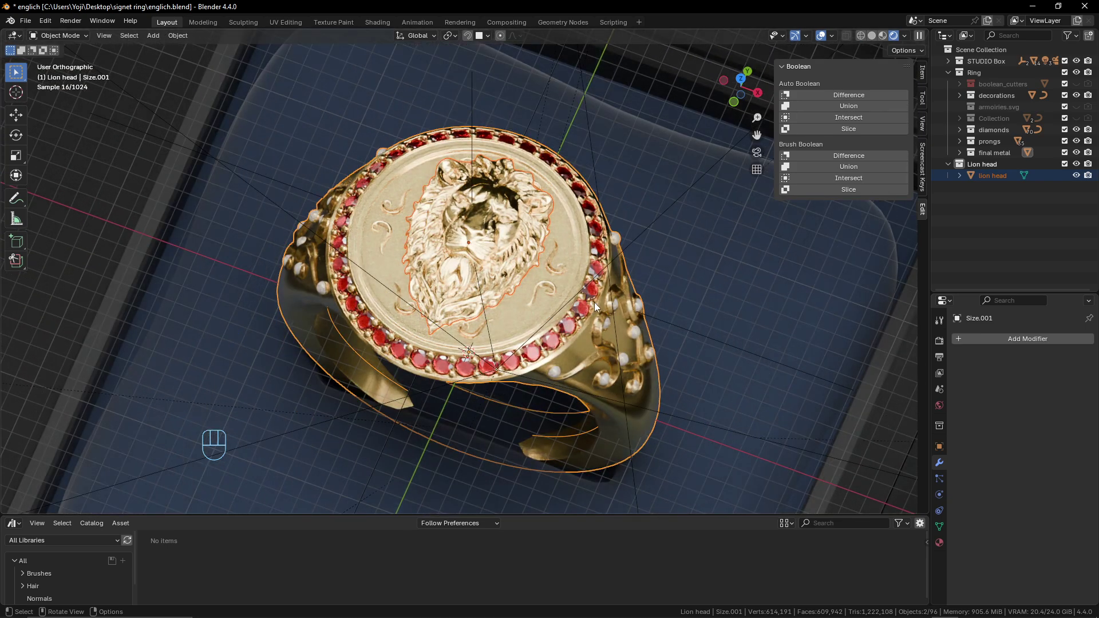
scroll(595, 303, down, 6)
scroll(594, 300, down, 5)
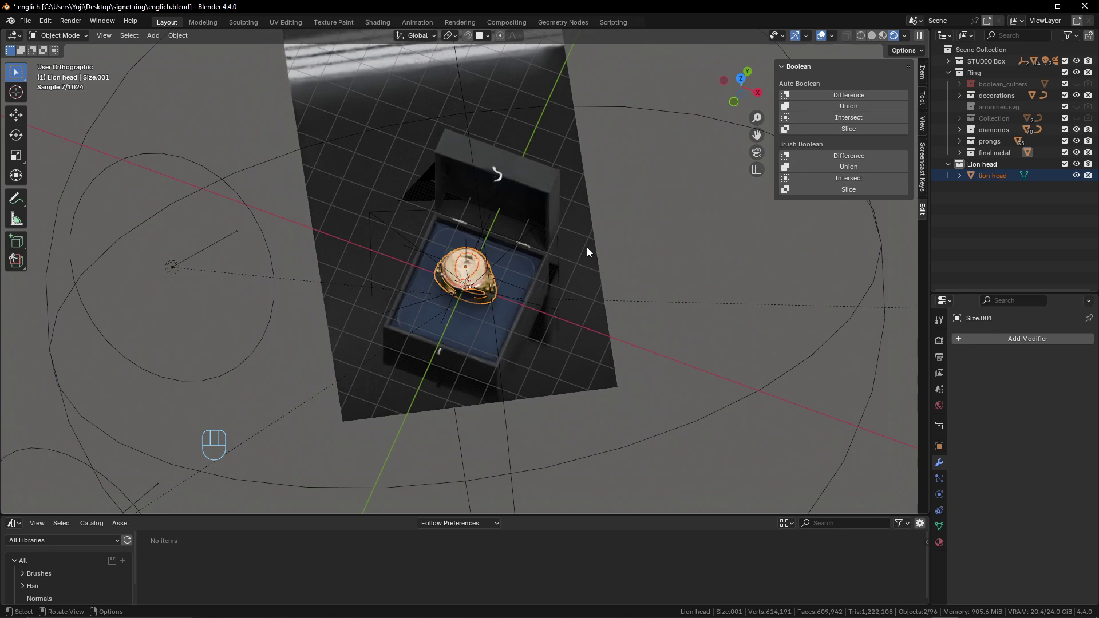
scroll(496, 310, up, 5)
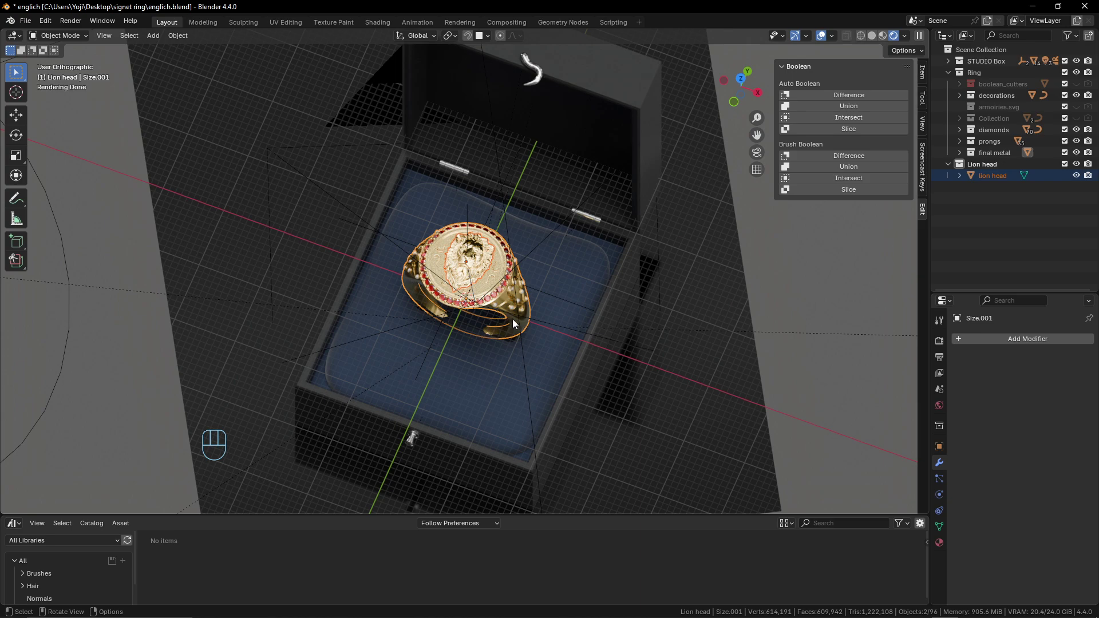
scroll(513, 318, up, 5)
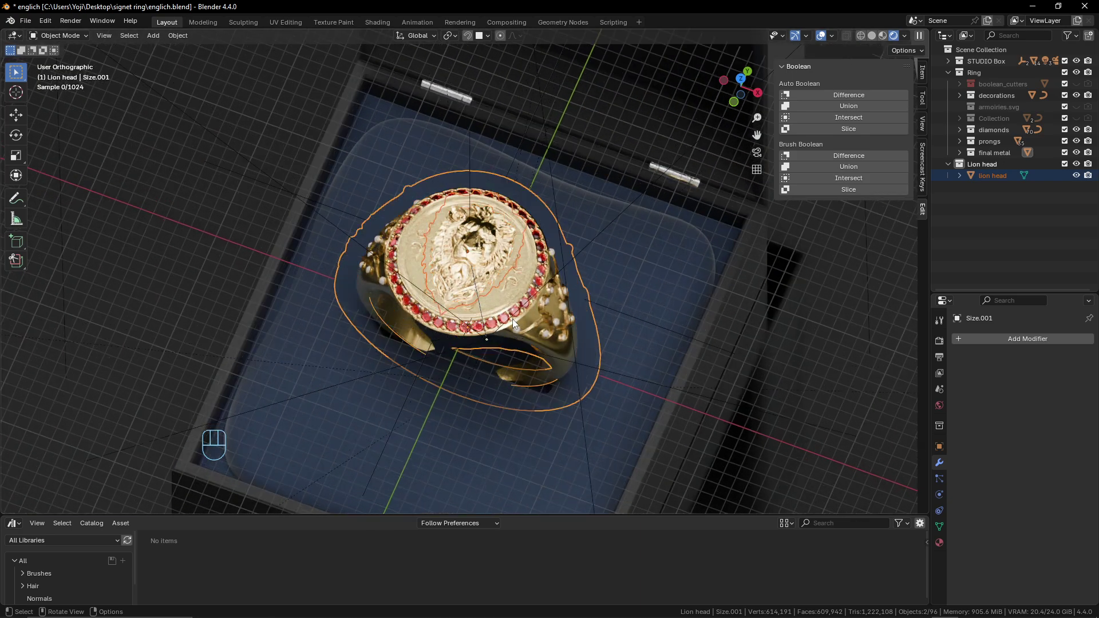
scroll(513, 319, up, 2)
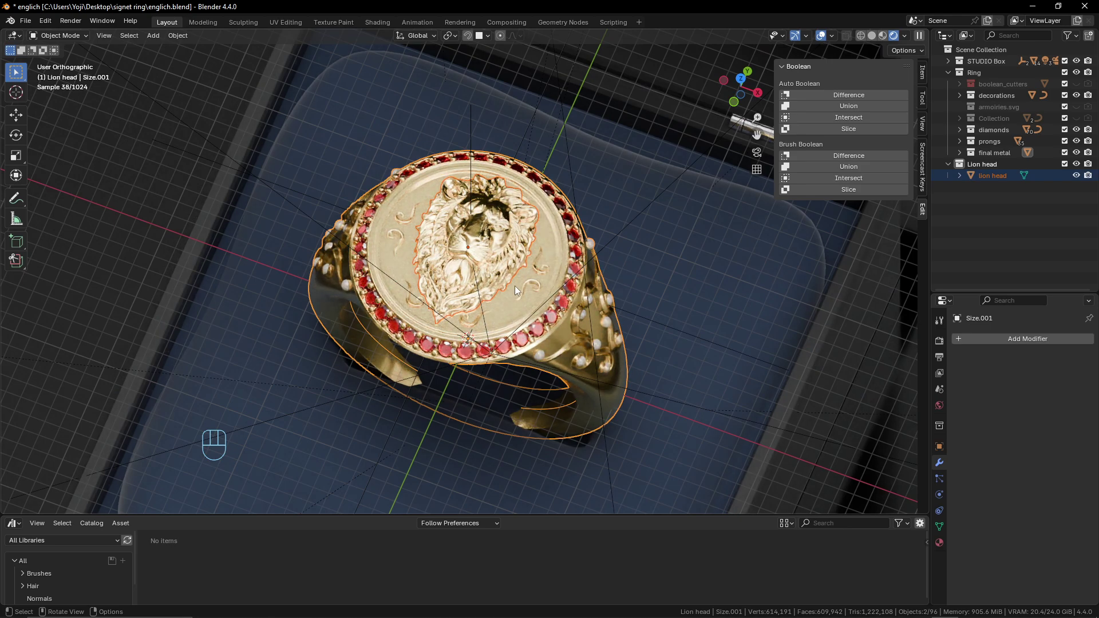
Step: Look at the ring through the camera, hide the viewport overlays, and save the file
key(KP_0)
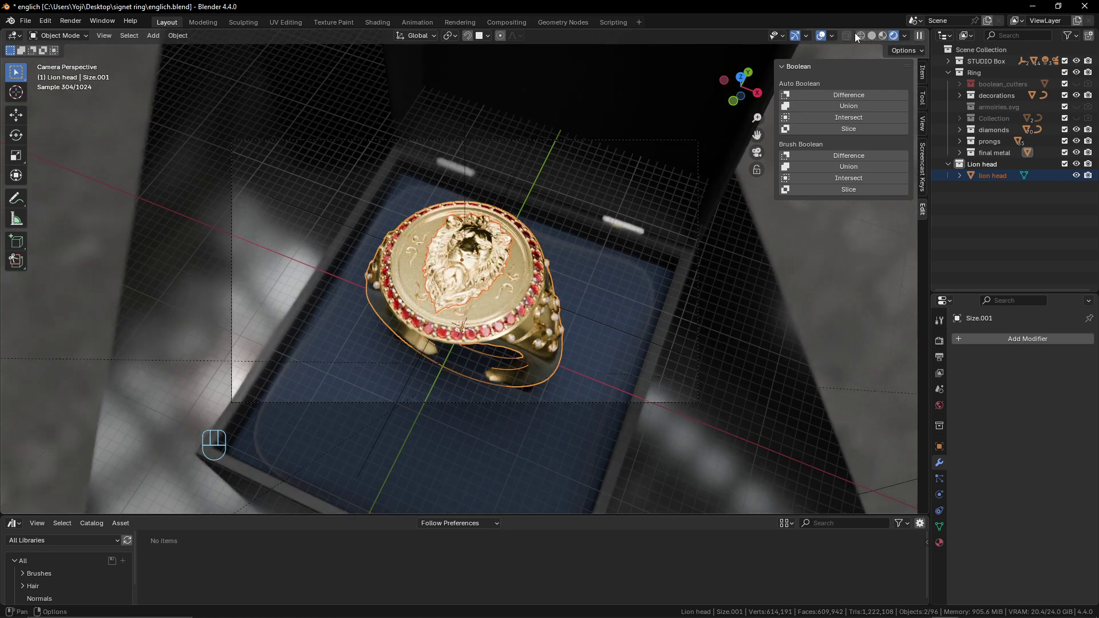
click(821, 37)
scroll(714, 275, up, 2)
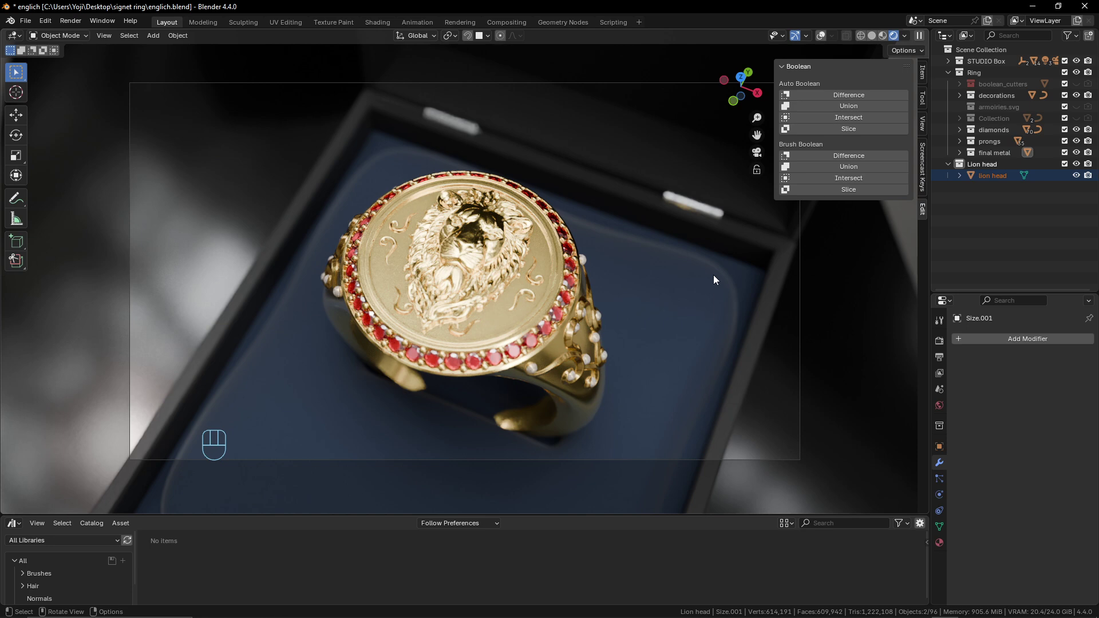
key(ctrl+s)
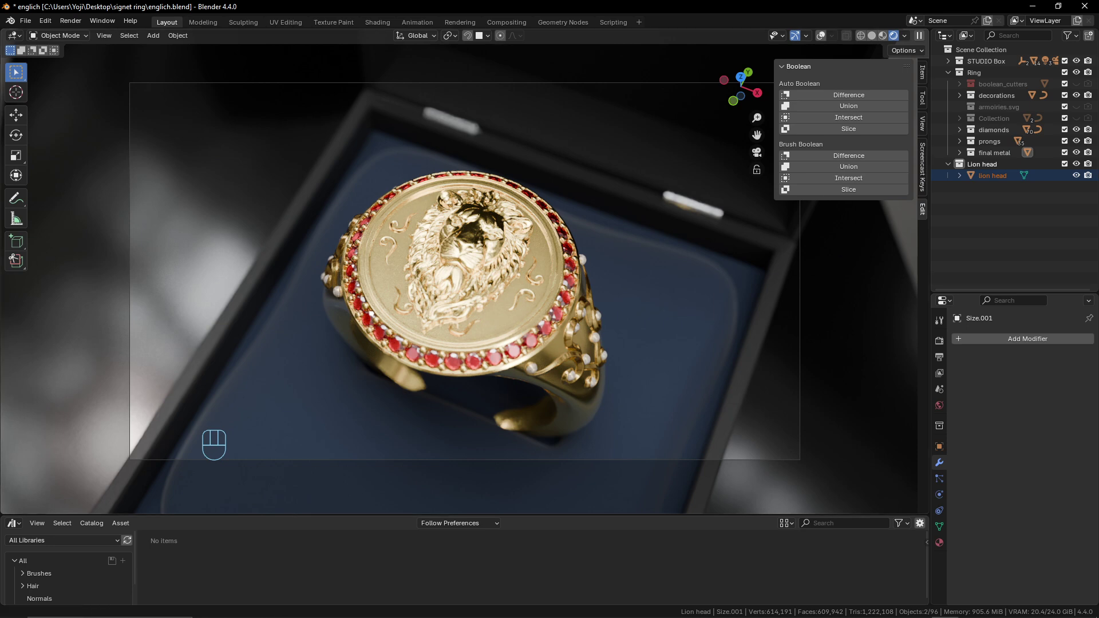